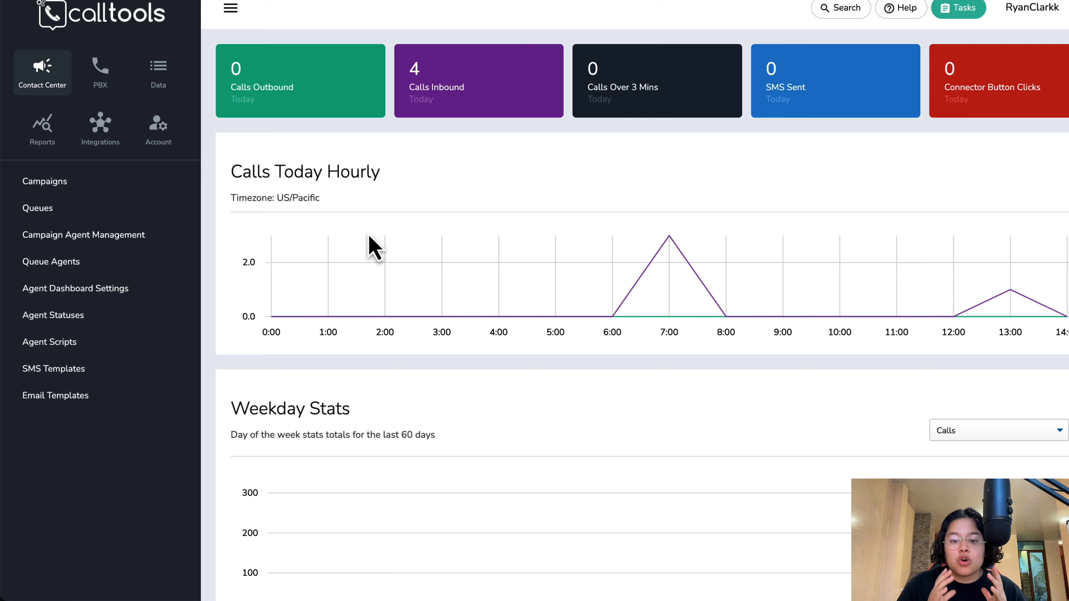
left_click(369, 235)
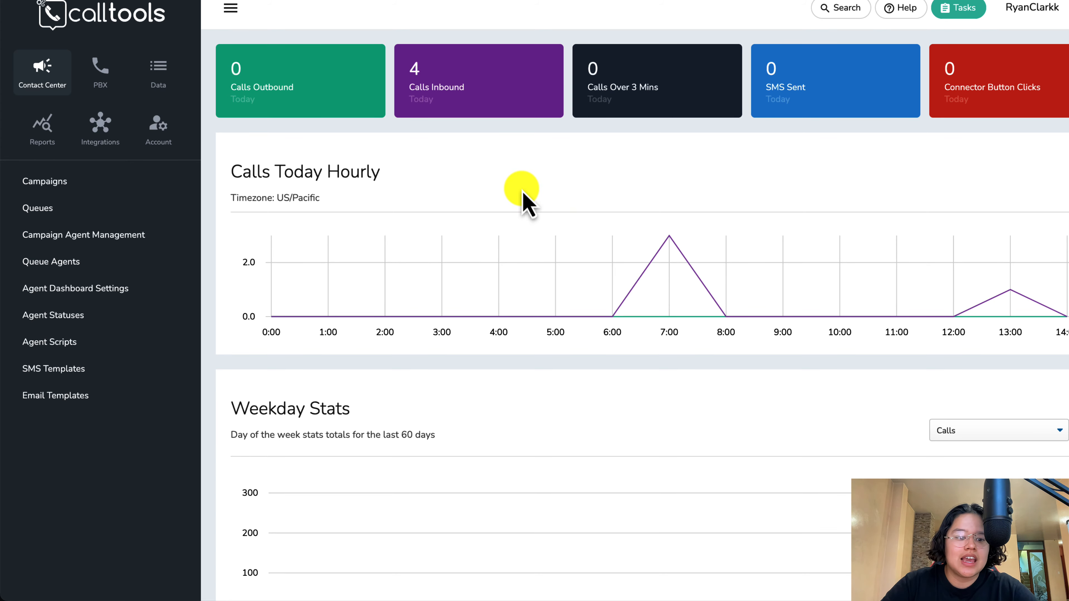
left_click(367, 145)
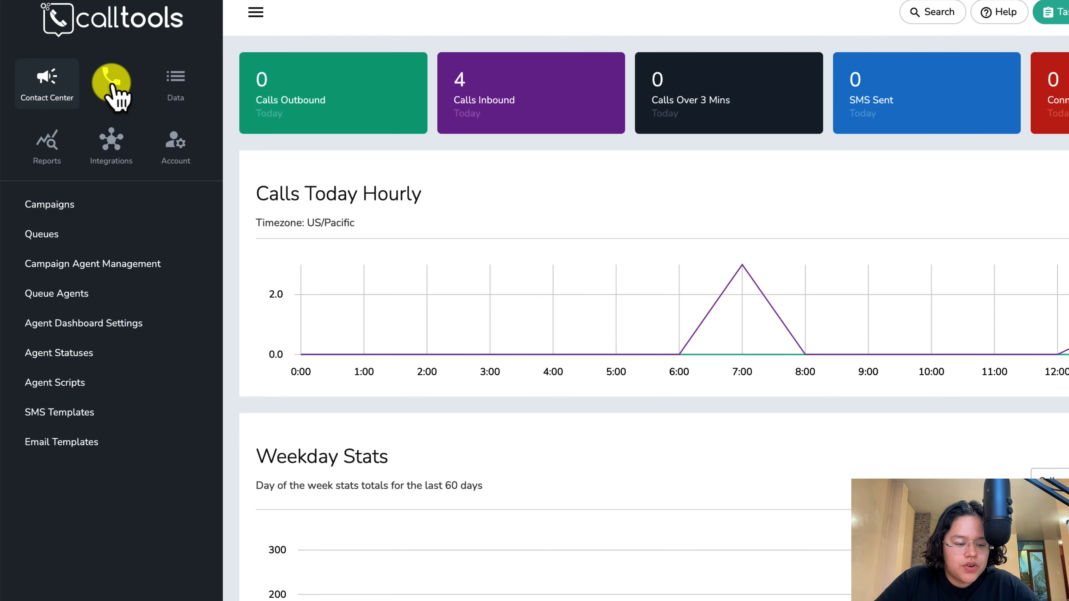
Open the PBX phone numbers (DIDs) list.
left_click(111, 87)
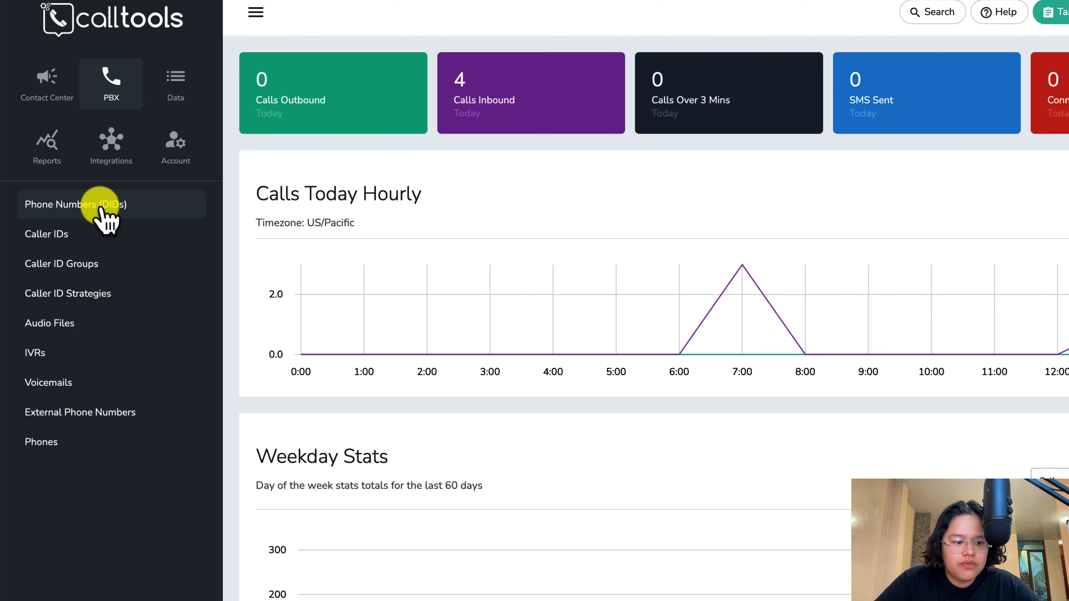
left_click(99, 209)
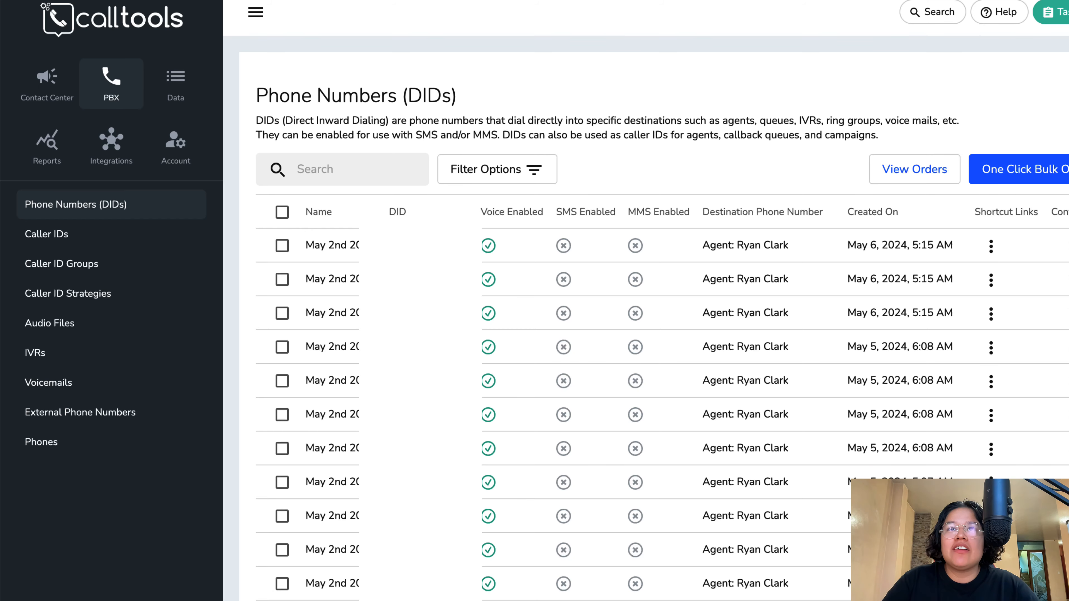
Switch to Calculator, divide the call volume by 75, and quit Calculator.
left_click_drag(605, 80, 860, 0)
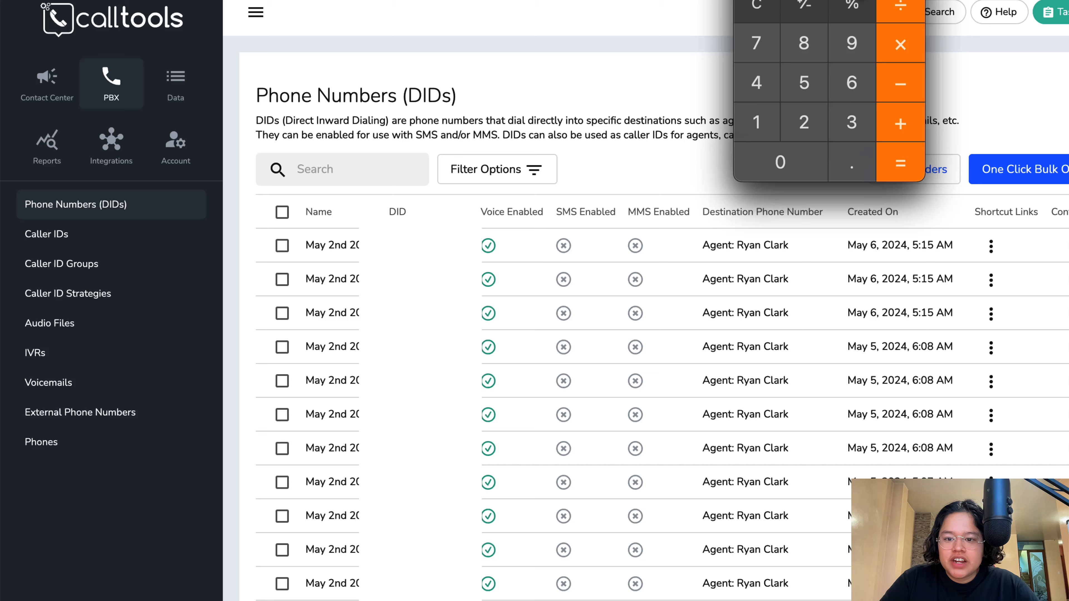
left_click(762, 5)
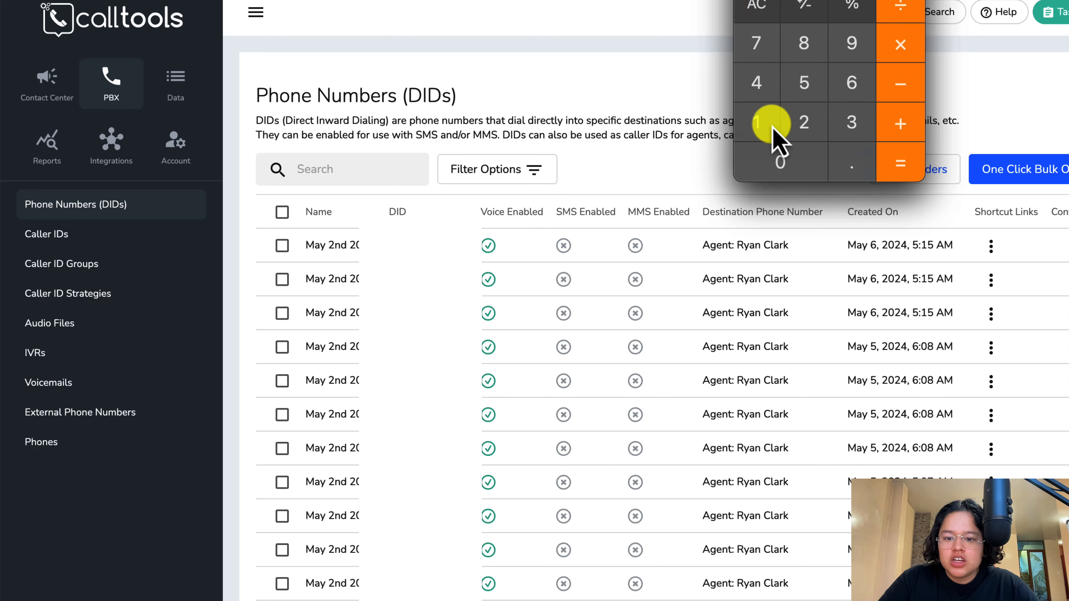
left_click(803, 56)
left_click(782, 162)
left_click(901, 5)
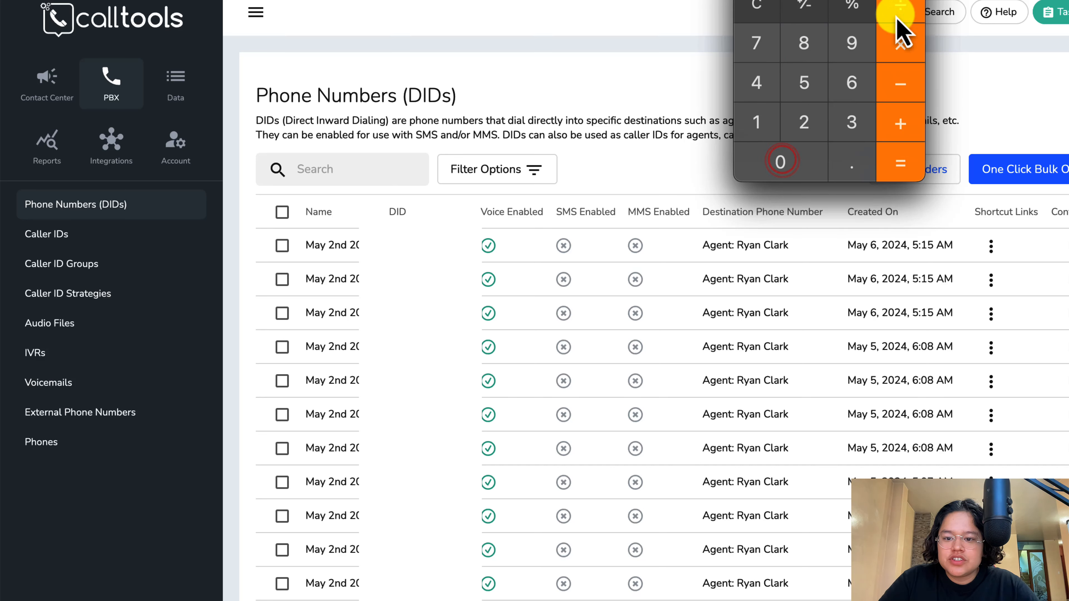
left_click(907, 9)
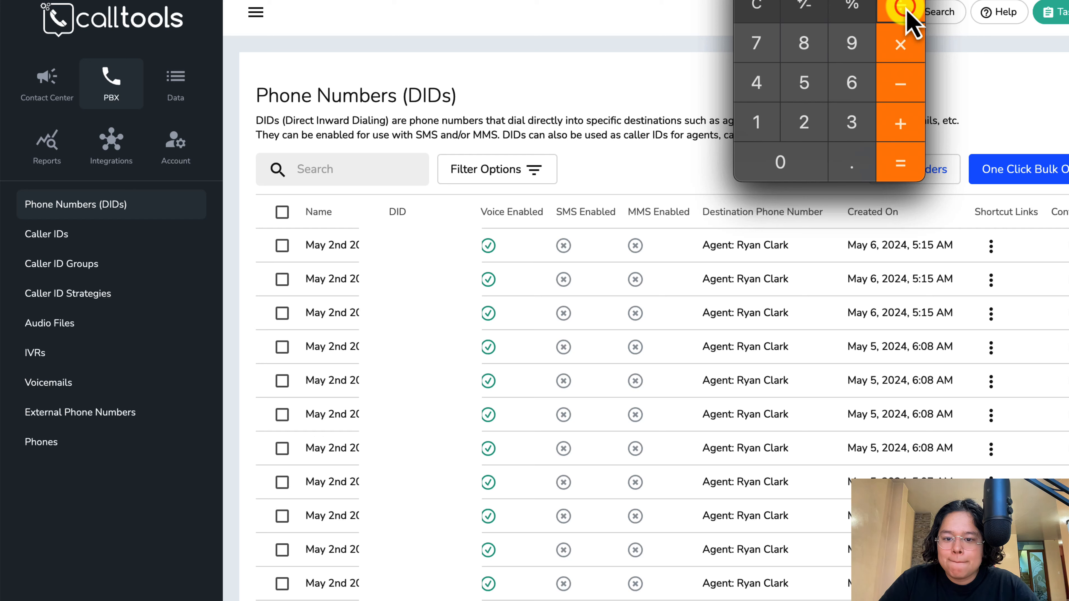
left_click(767, 42)
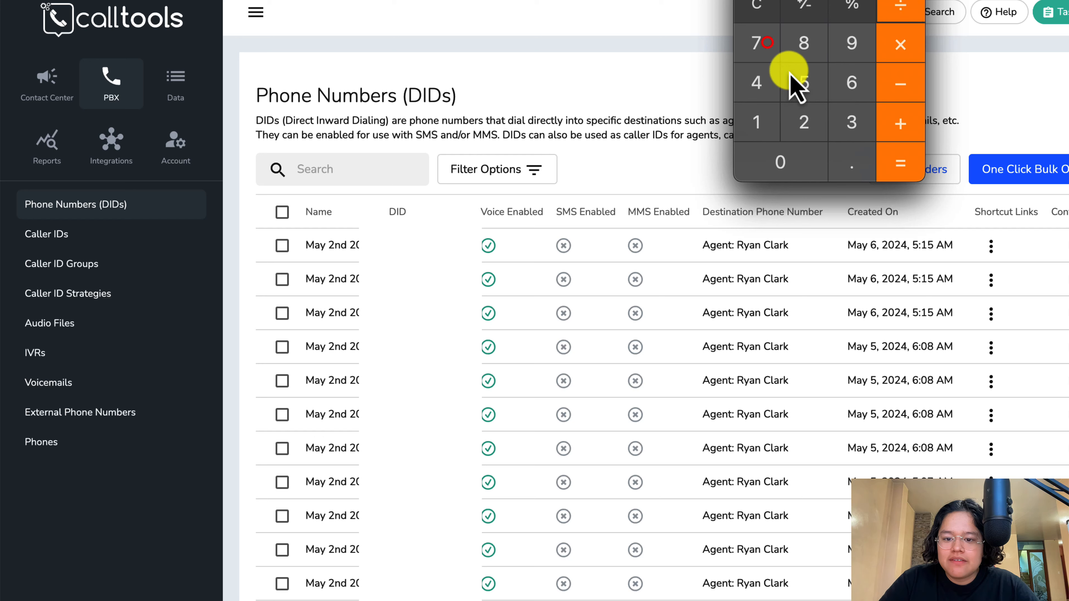
left_click(805, 90)
left_click(891, 149)
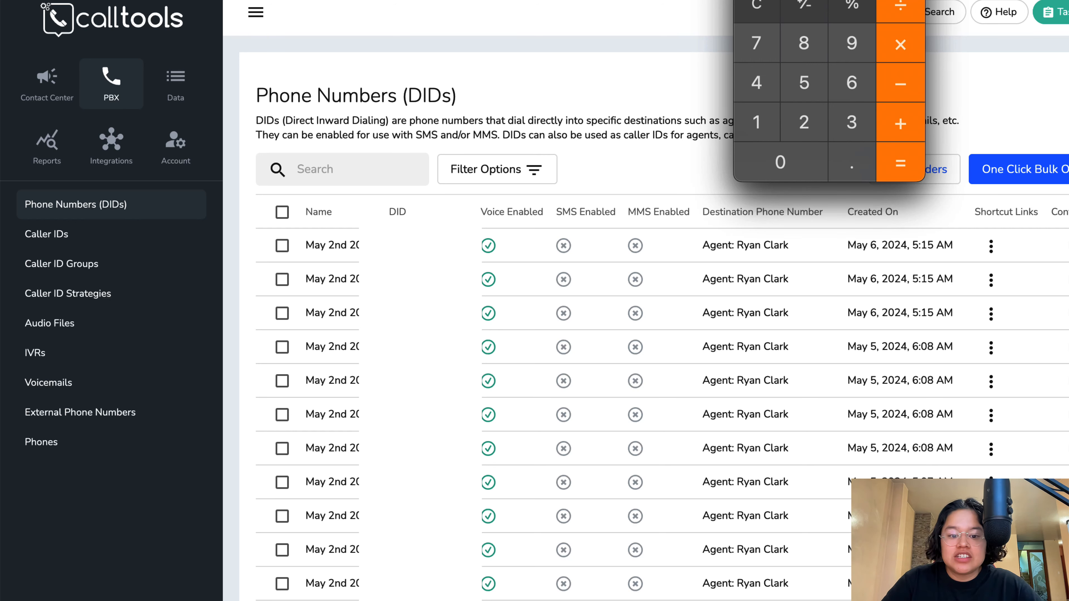
key("super+q")
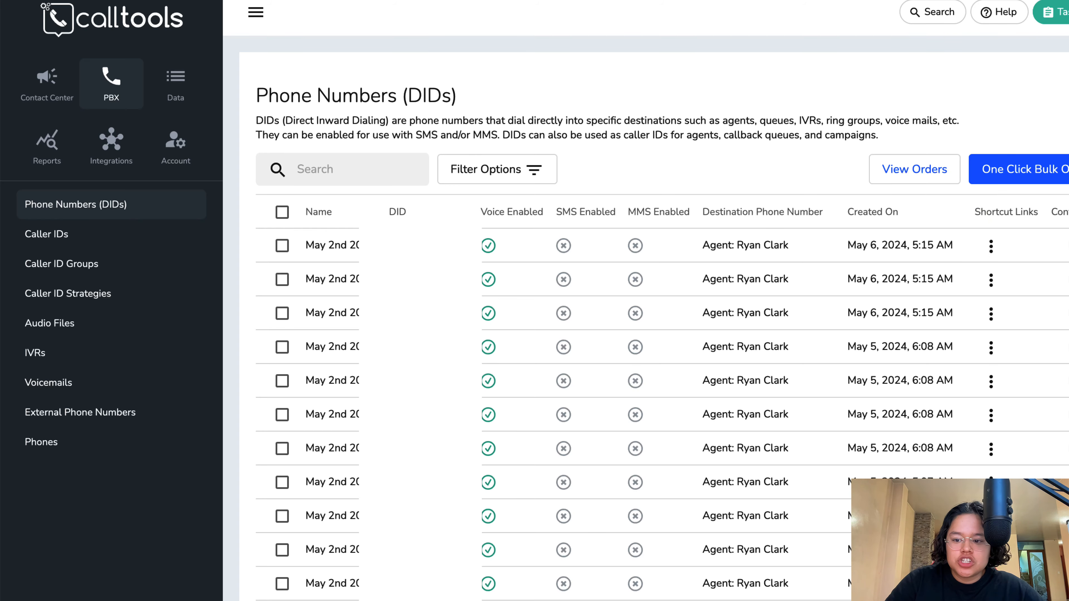
Draft a bulk phone number purchase named MAY 7TH 2024 with quantity 10, look at the state and area code options, and discard the order.
left_click(1065, 169)
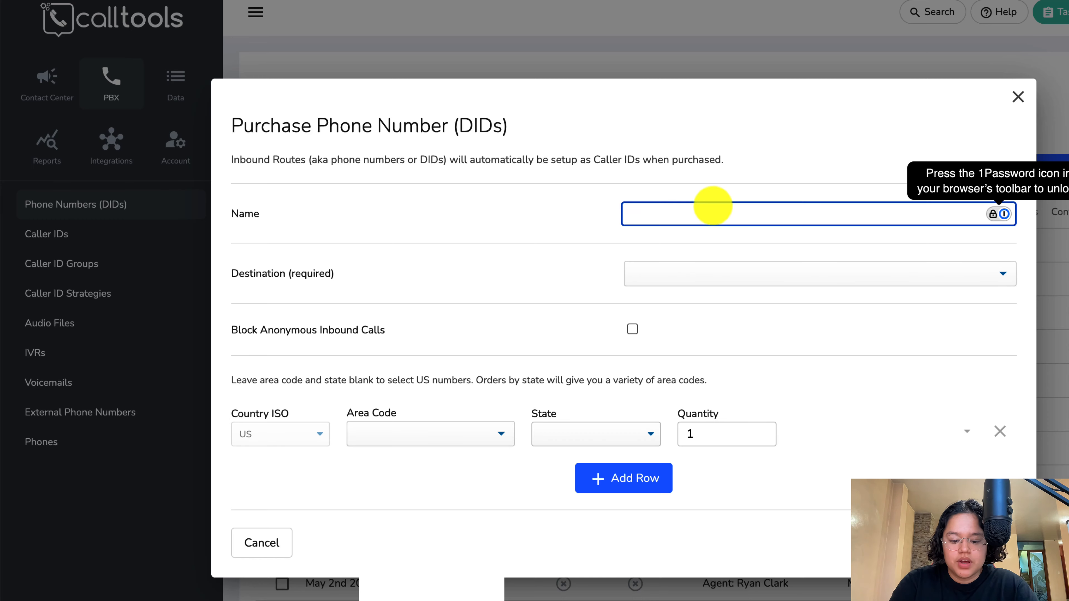
type("MAY 7TH 2024")
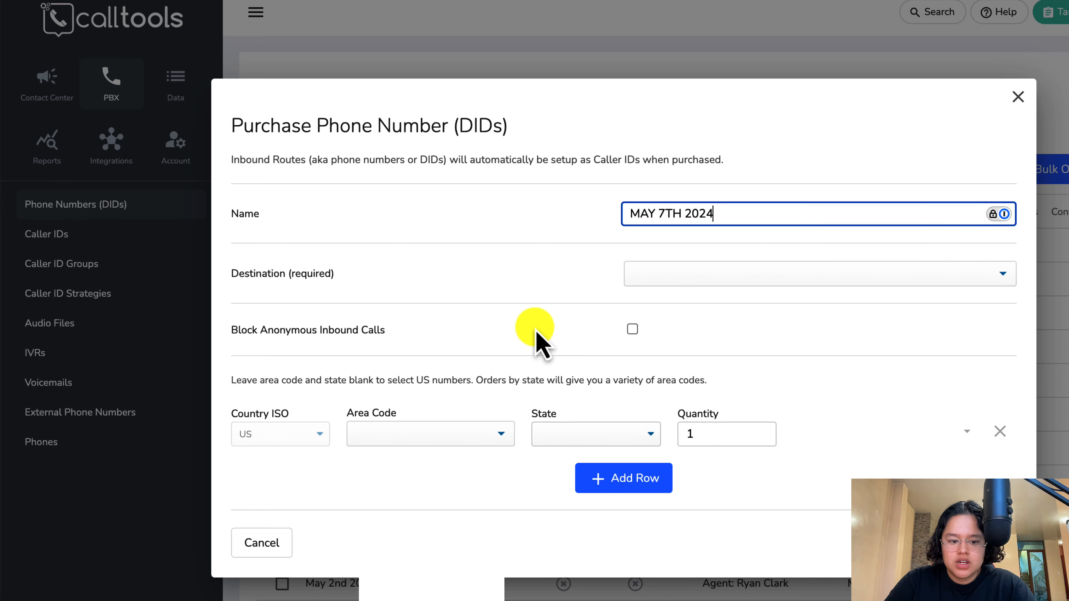
left_click(709, 438)
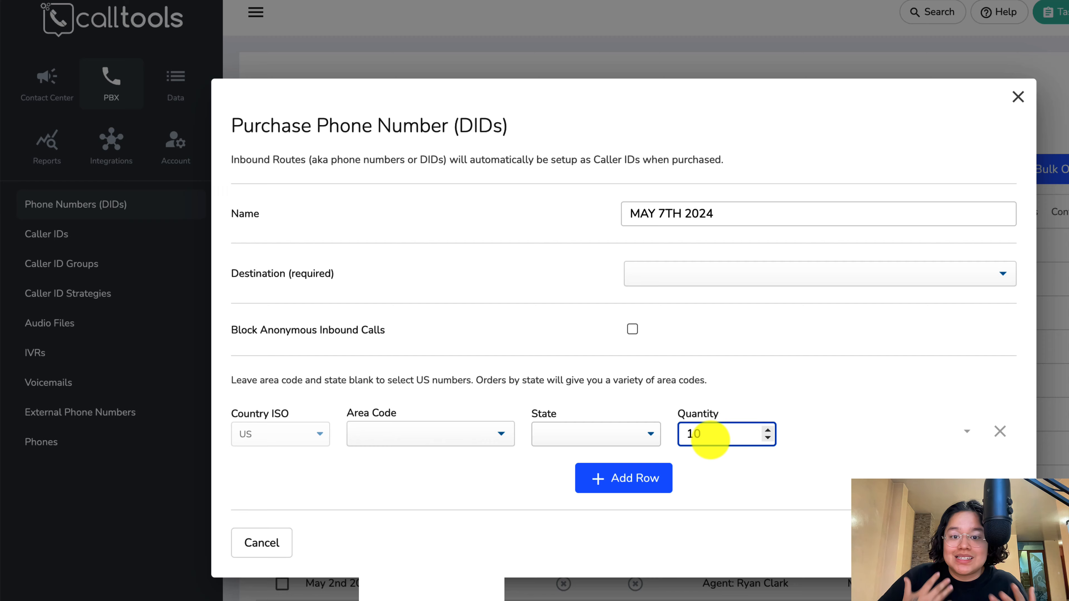
left_click(564, 431)
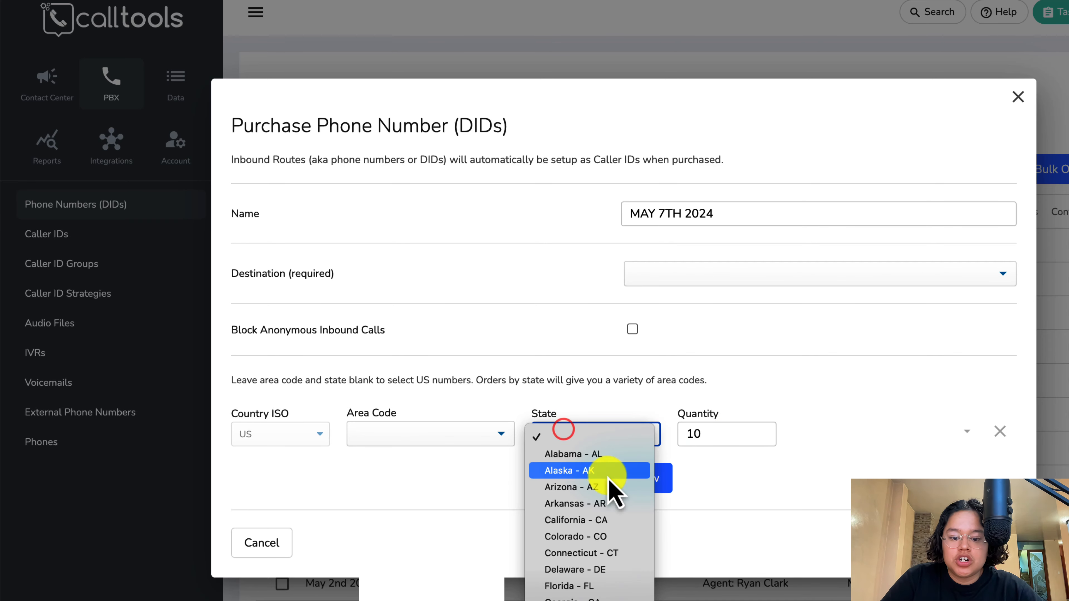
left_click(382, 441)
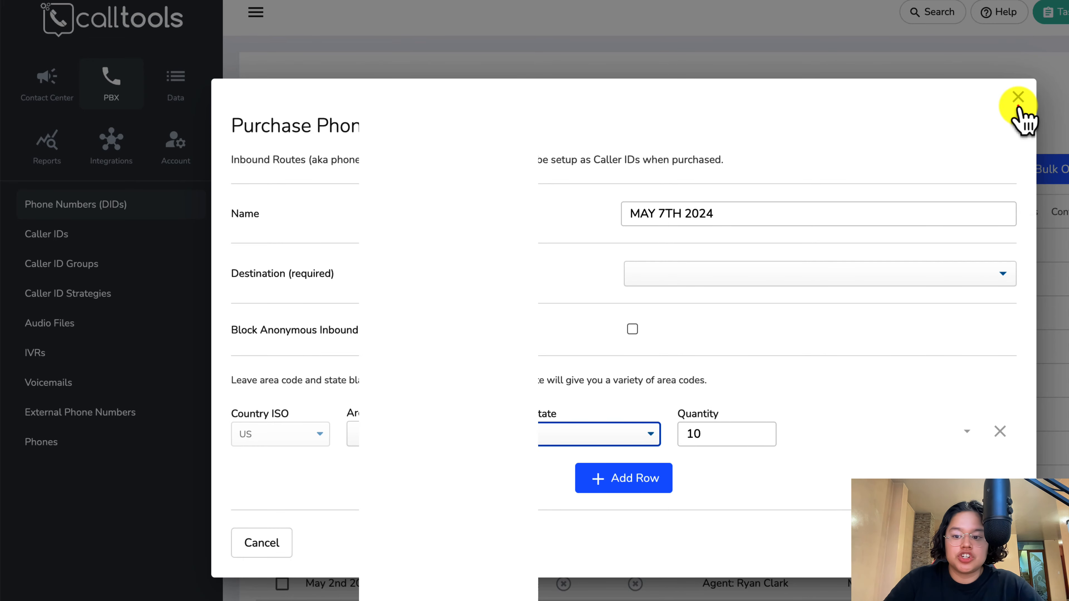
left_click(1019, 106)
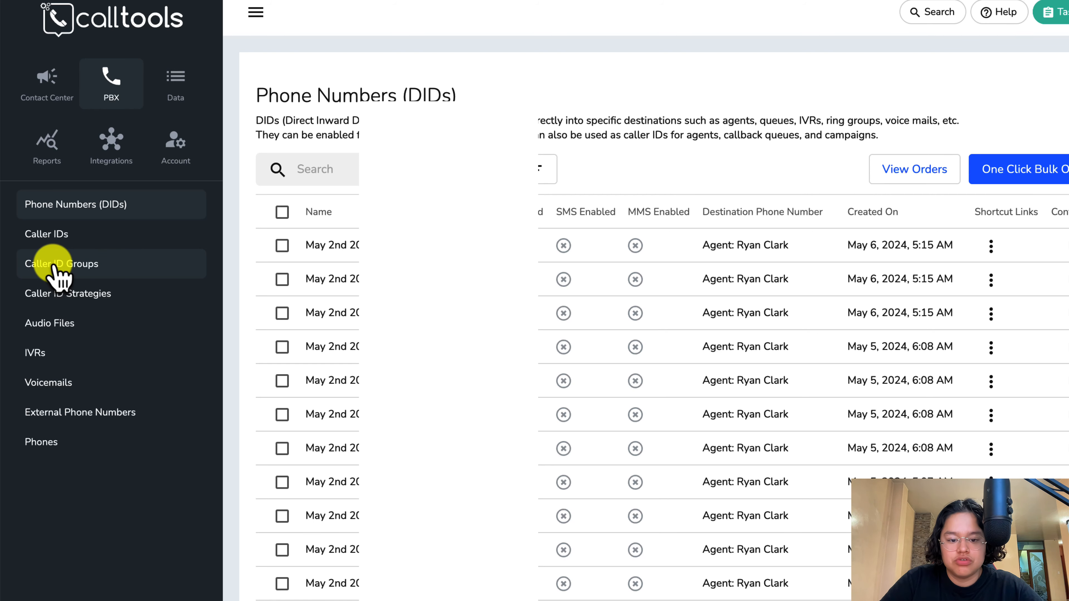
Create a caller ID group named TEST.
left_click(59, 264)
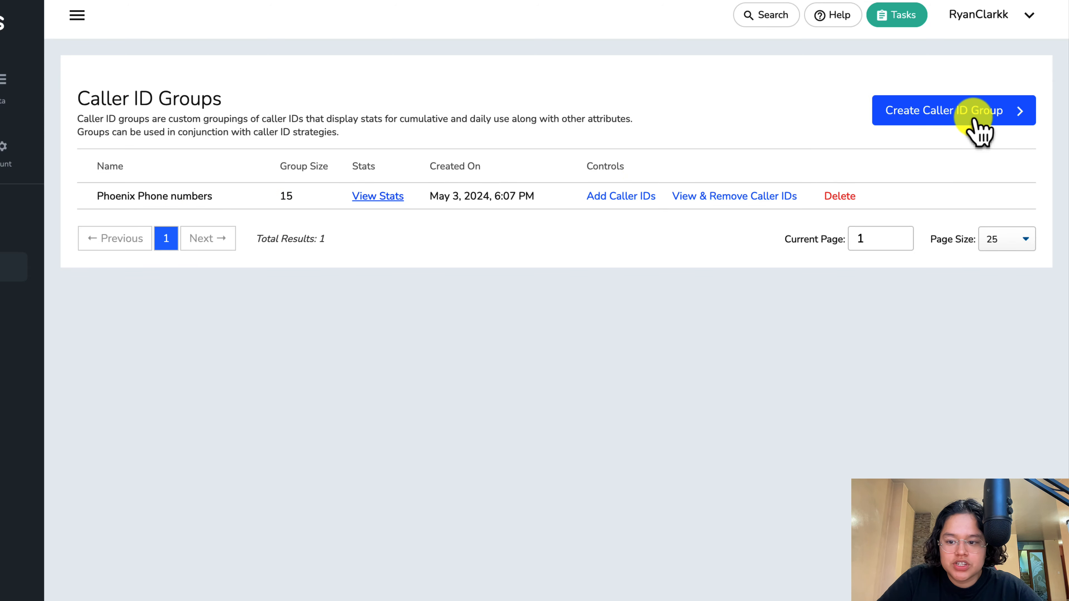
left_click(996, 126)
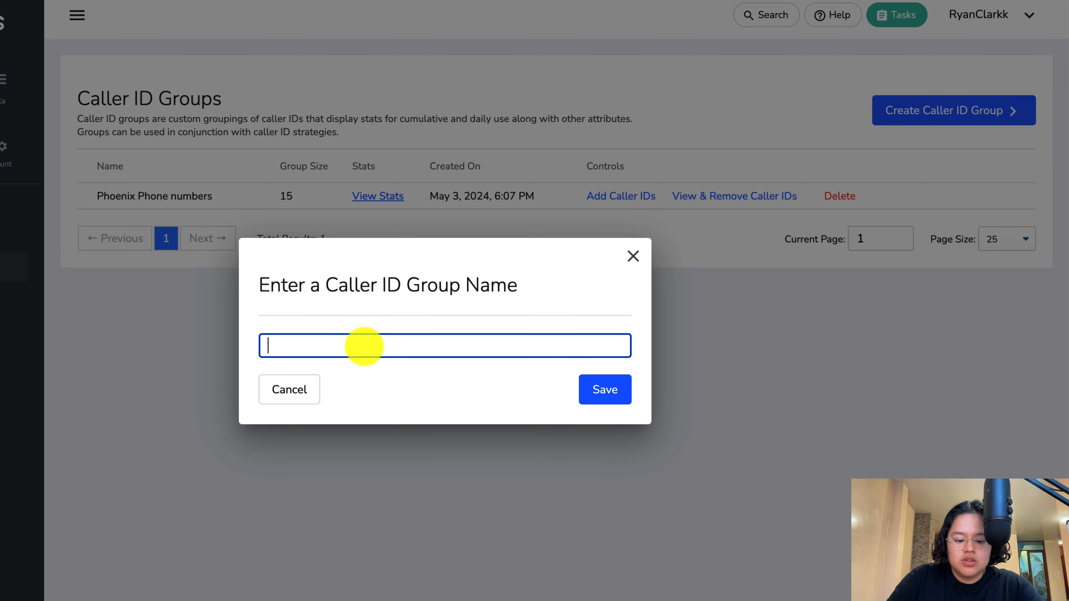
type("TEST")
left_click(606, 391)
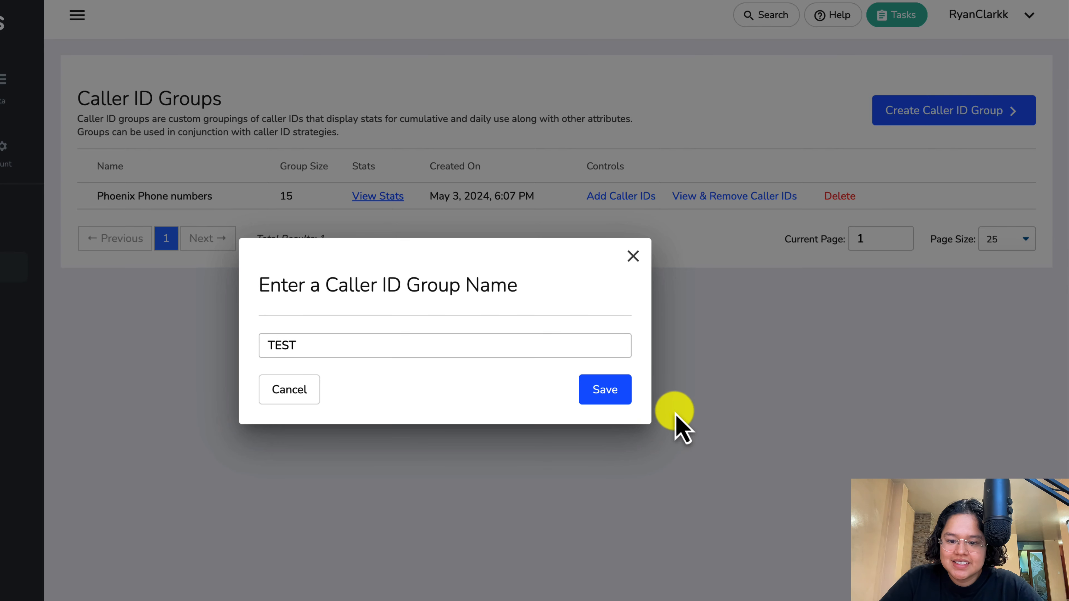
left_click(606, 392)
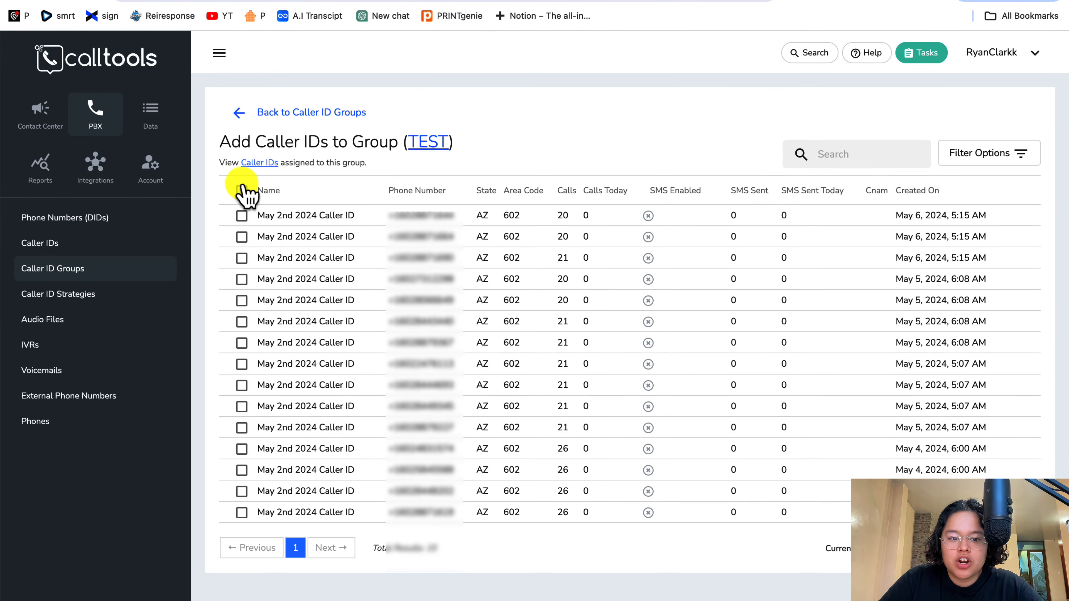
Select all caller IDs listed for the TEST group, return to the groups without adding them, and delete the TEST group.
left_click(241, 188)
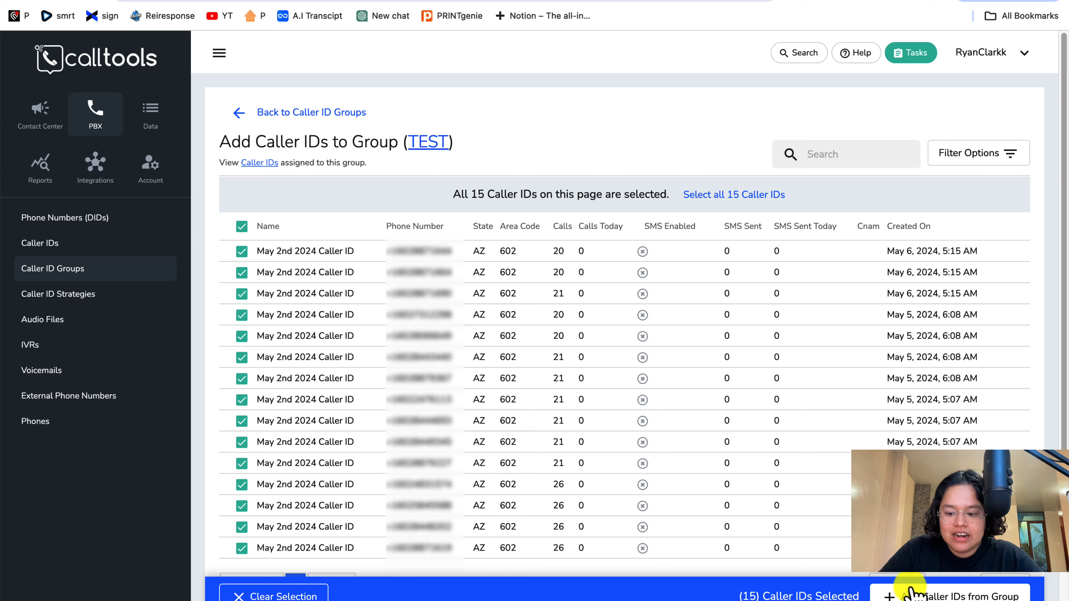
left_click(238, 113)
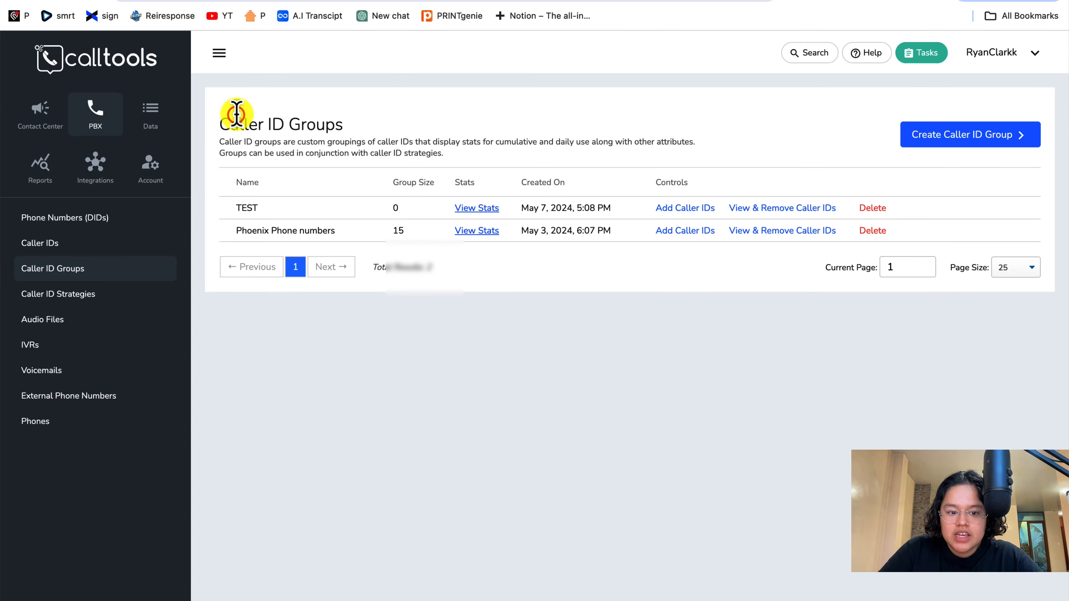
left_click(873, 208)
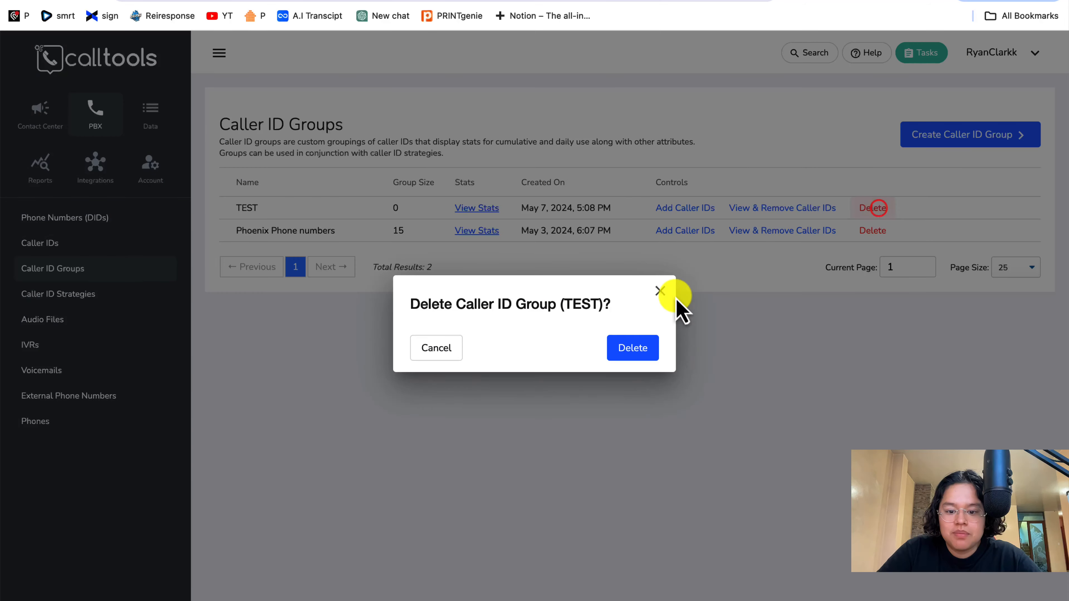
left_click(630, 352)
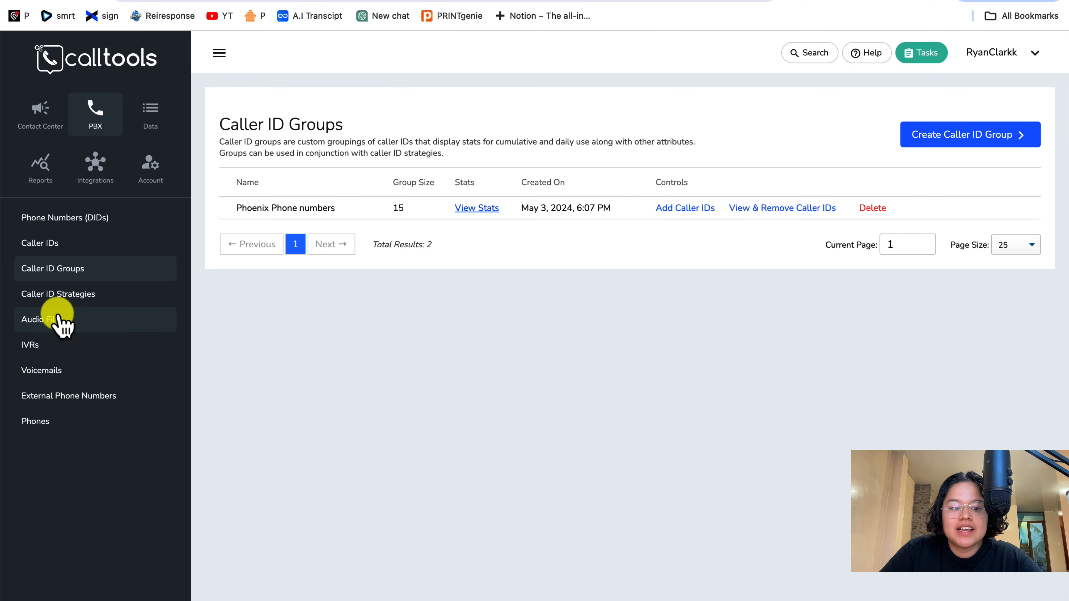
Start a new caller ID strategy named 75 DAILY LIMIT.
left_click(77, 297)
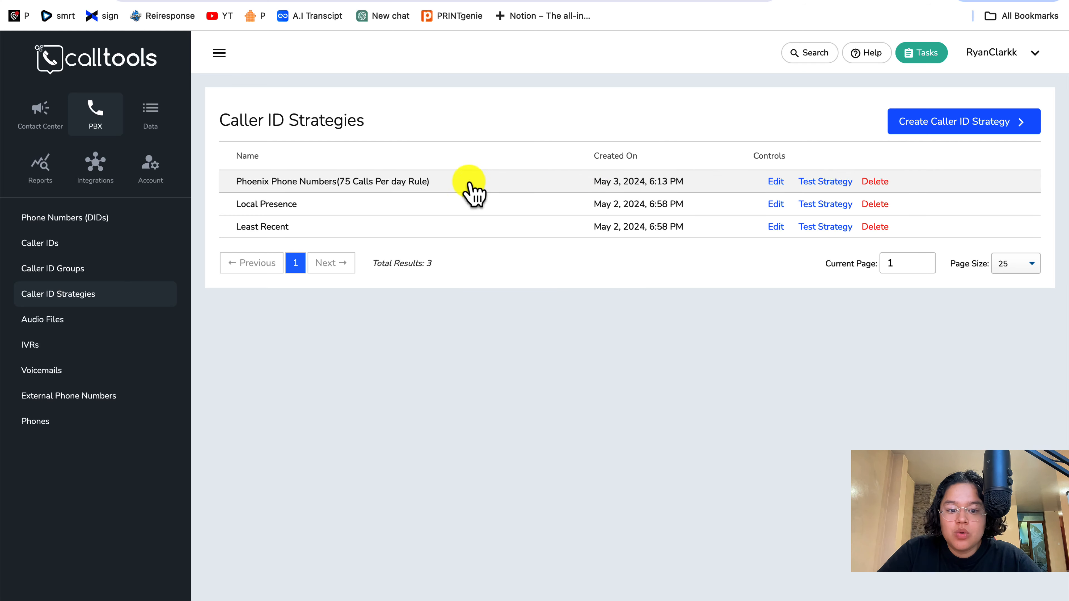
left_click_drag(457, 184, 227, 182)
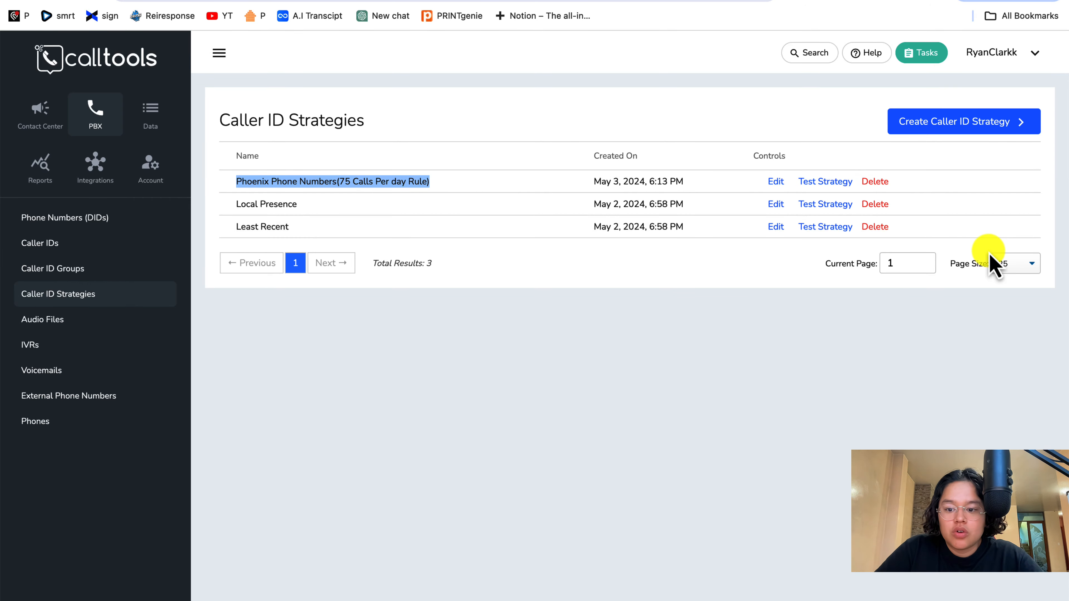
left_click(947, 124)
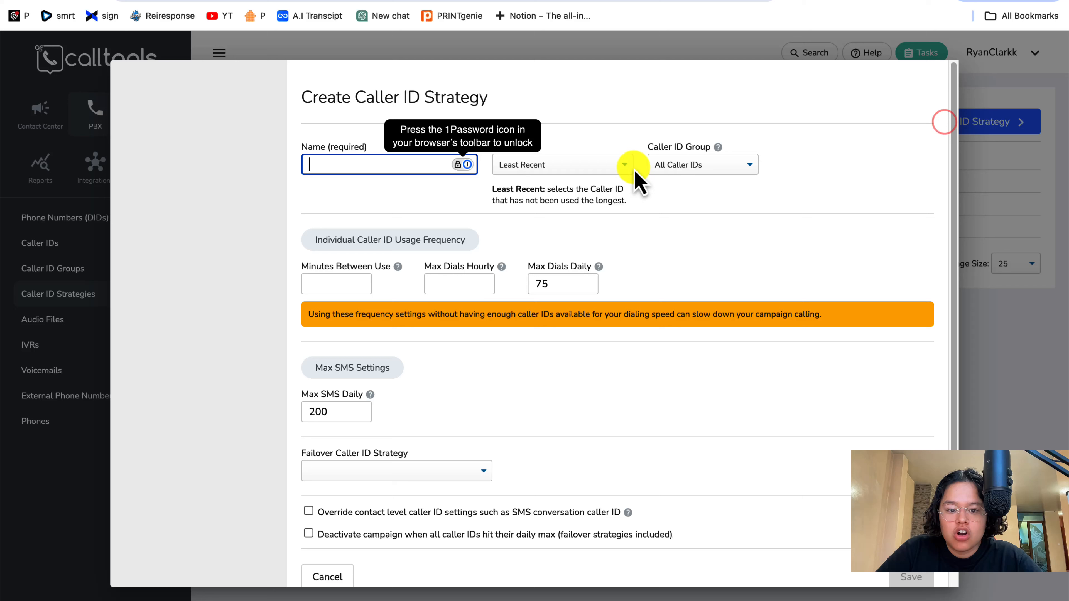
left_click(405, 168)
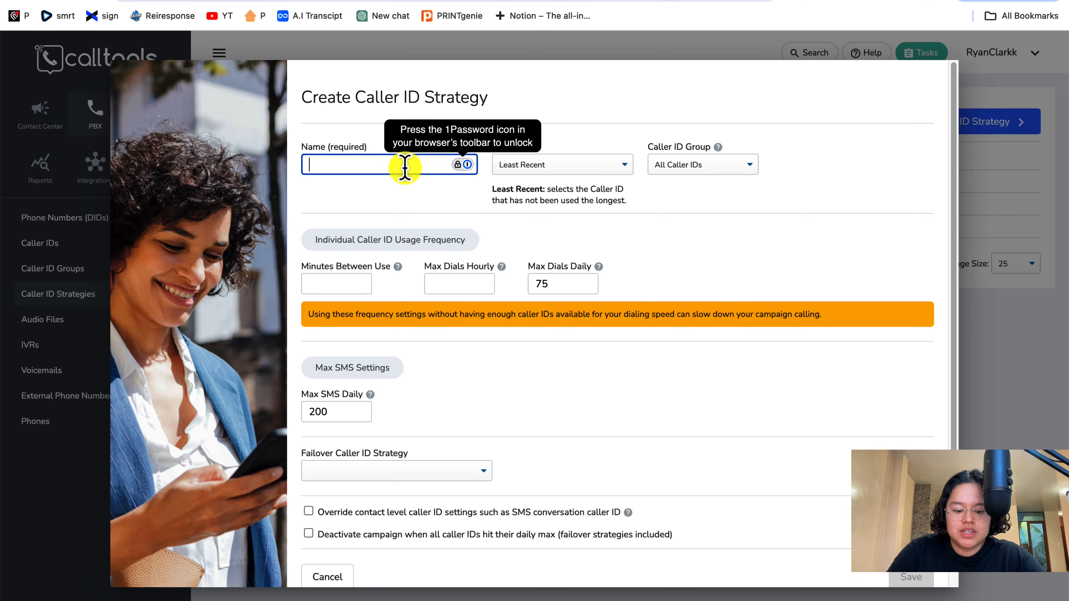
type("75 DAILY LIMIT")
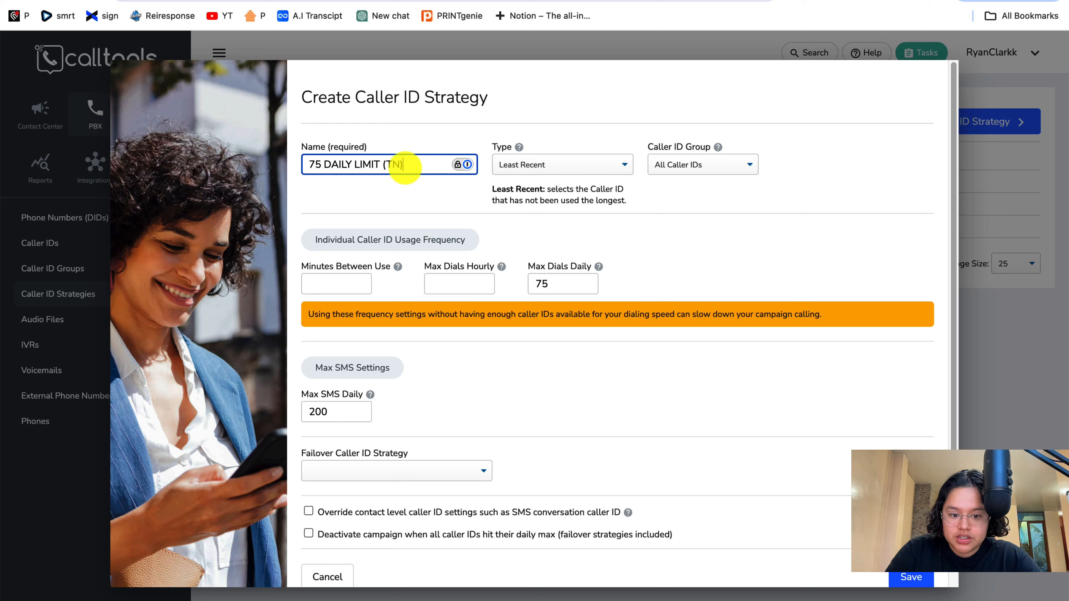
Set the strategy's type to Automatic and its caller ID group to Phoenix Phone numbers.
left_click(613, 164)
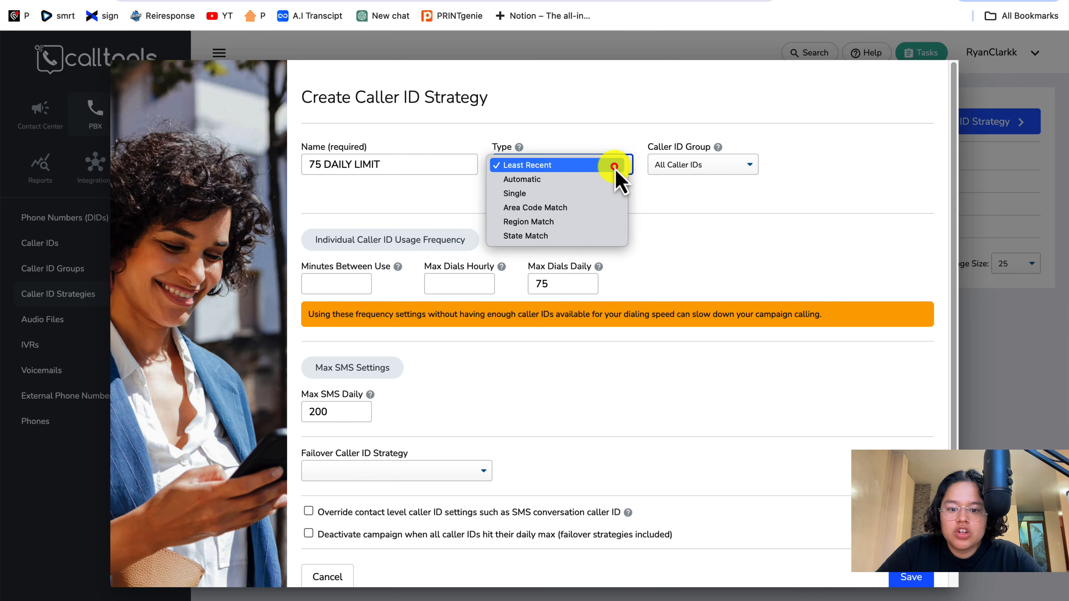
left_click(599, 178)
left_click(755, 165)
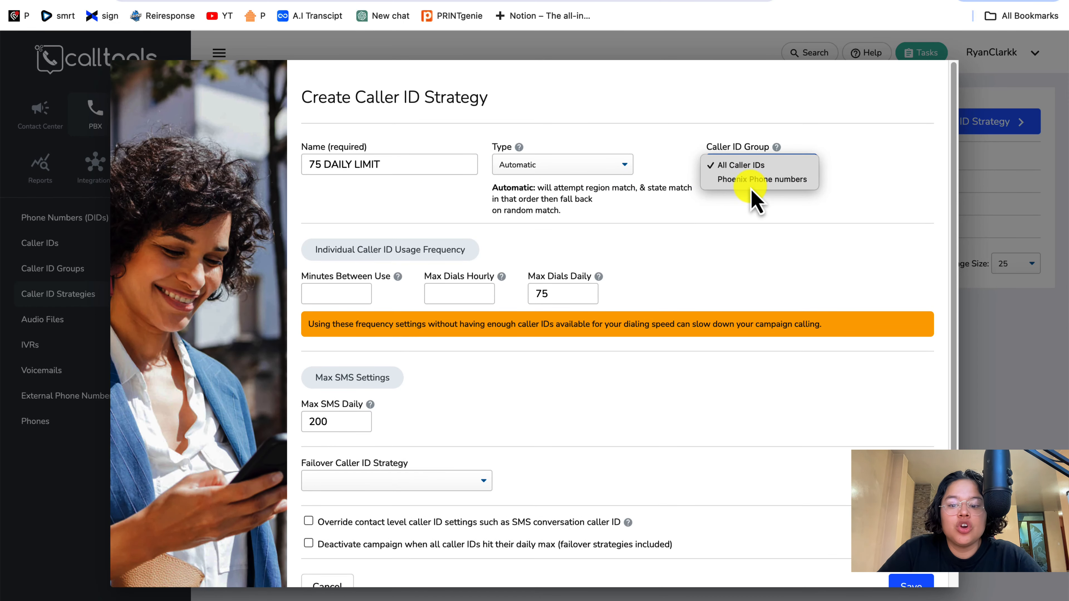
left_click(750, 181)
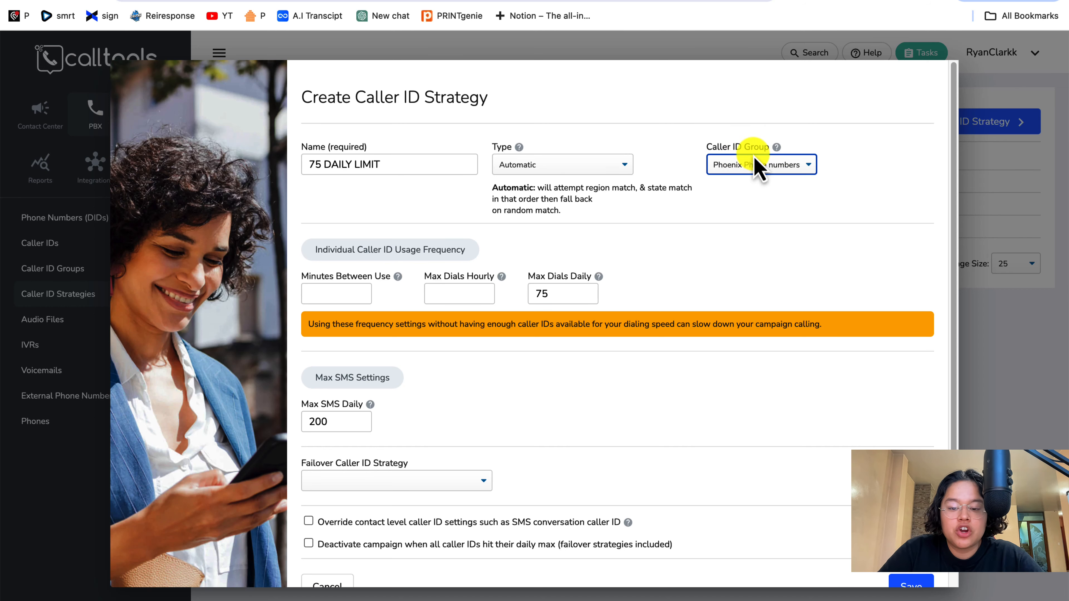
Enable deactivating the campaign when all caller IDs hit their daily max, failover strategies included.
scroll(575, 219, "down", 1)
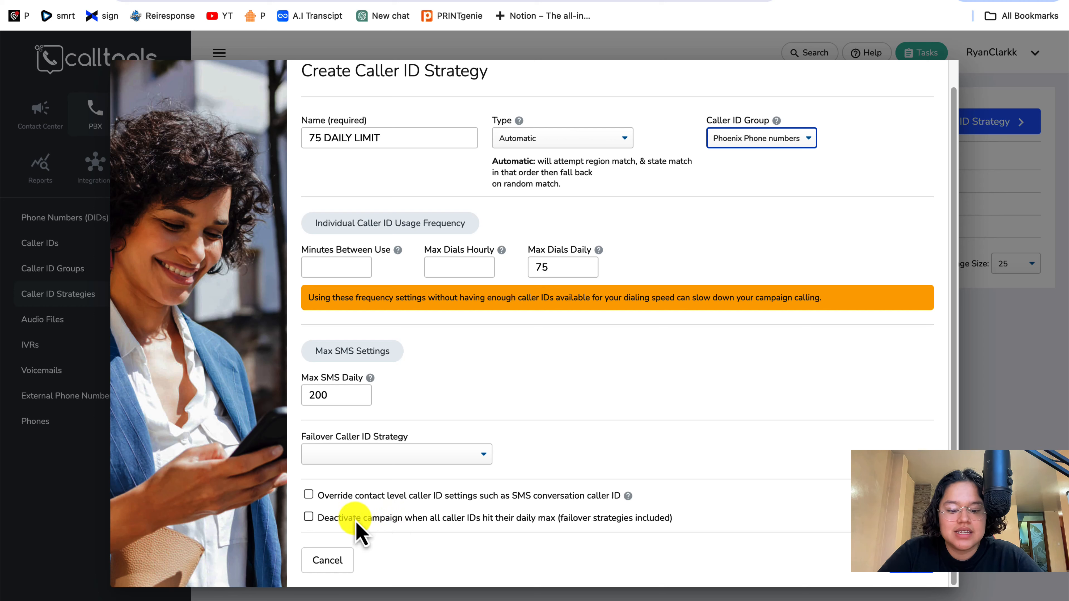
left_click(309, 519)
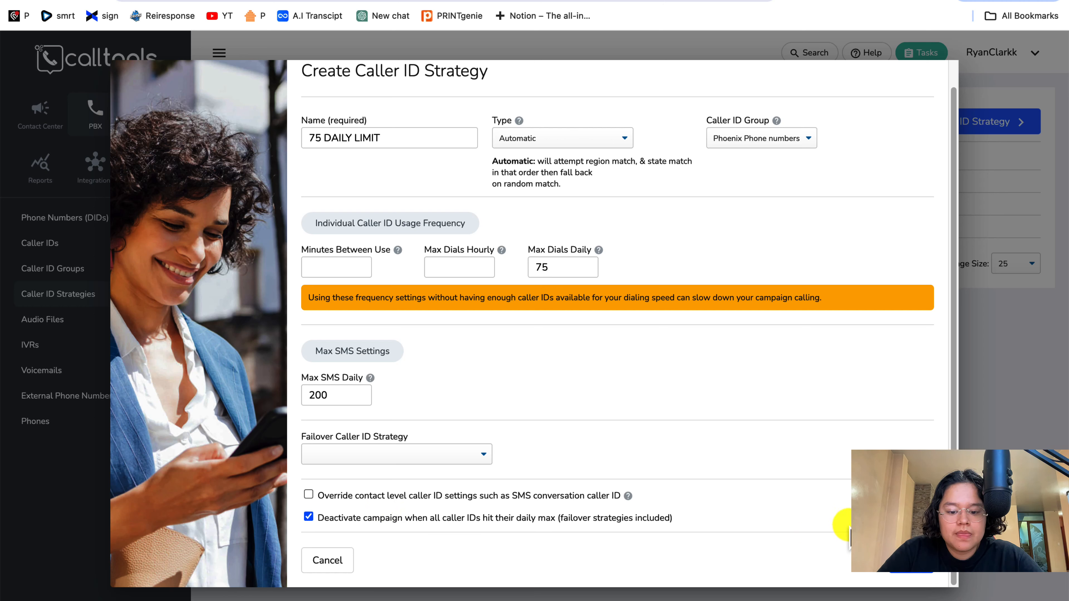
Save the 75 DAILY LIMIT caller ID strategy and highlight its name in the strategies list.
left_click(914, 578)
left_click_drag(307, 186, 207, 197)
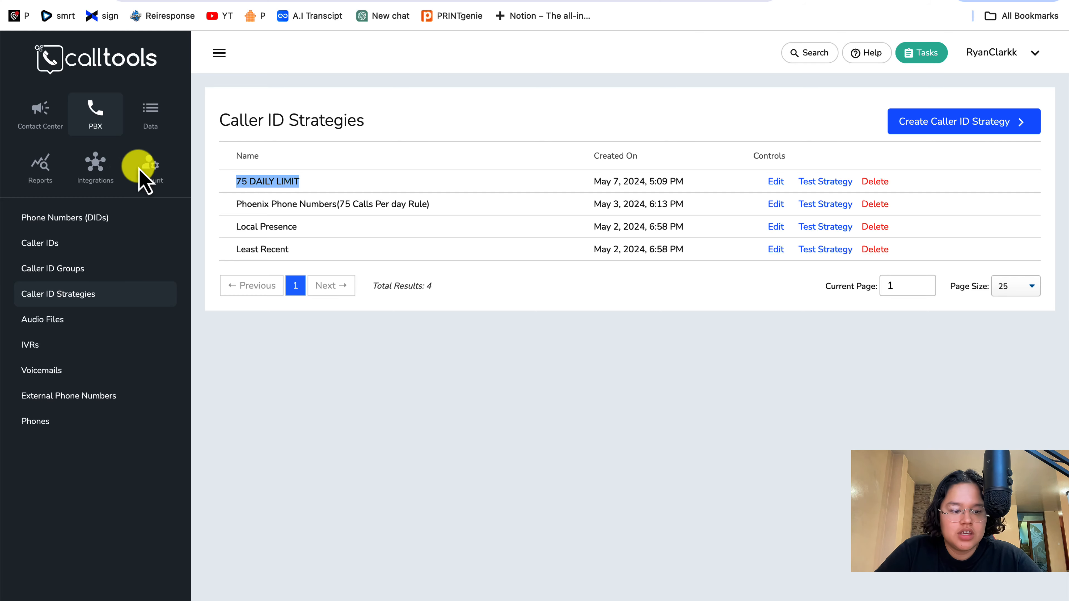
Open the call dispositions list among the data settings and look through the existing dispositions.
left_click(151, 120)
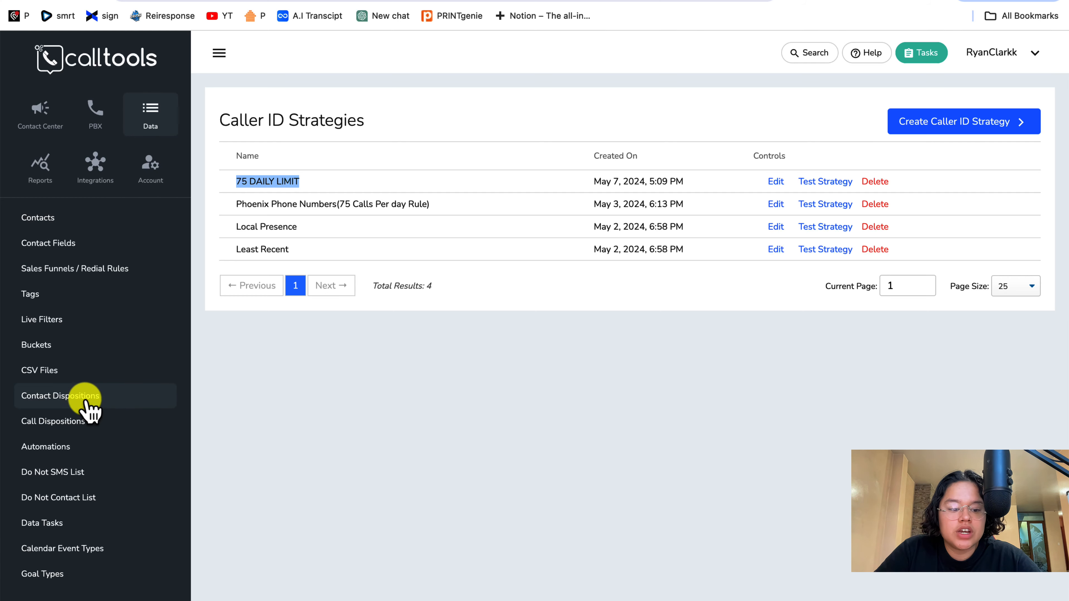
left_click(78, 422)
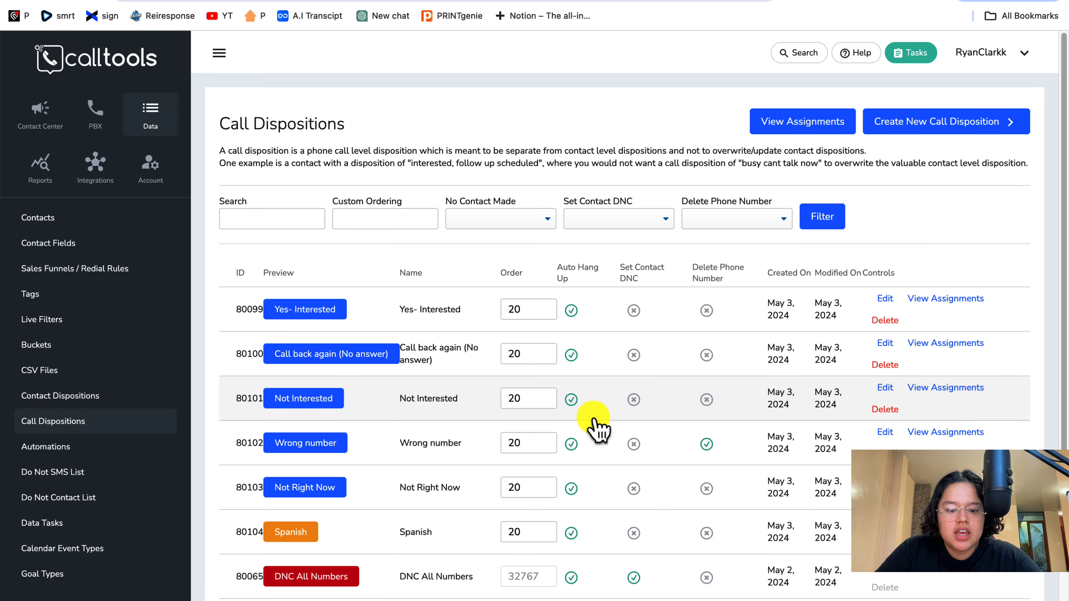
scroll(640, 354, "down", 3)
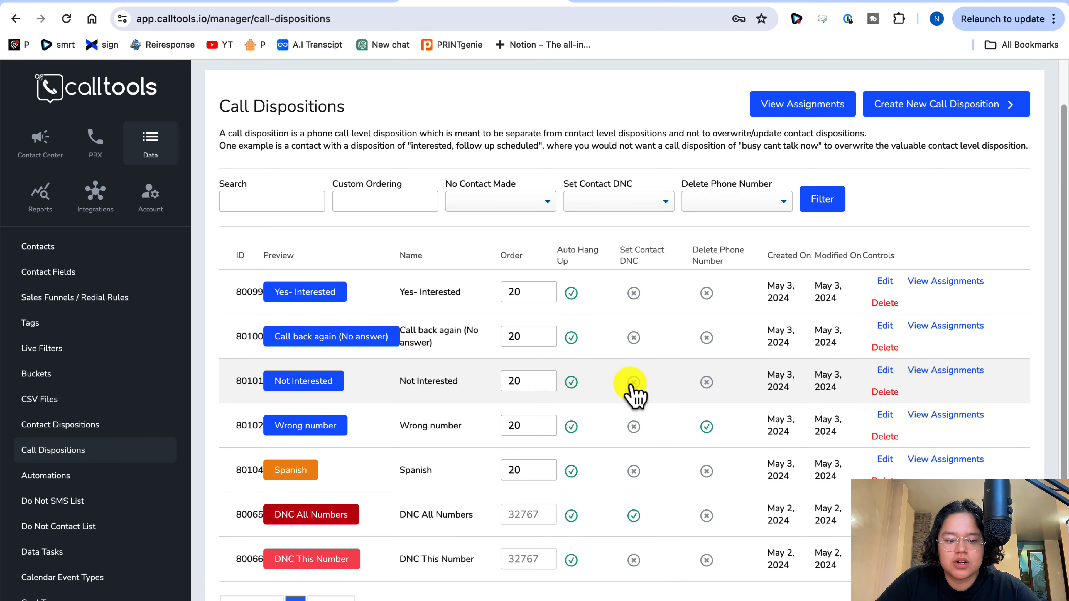
Review the Yes- Interested call disposition's name, auto hang up and do-not-call settings, and save it.
left_click(883, 287)
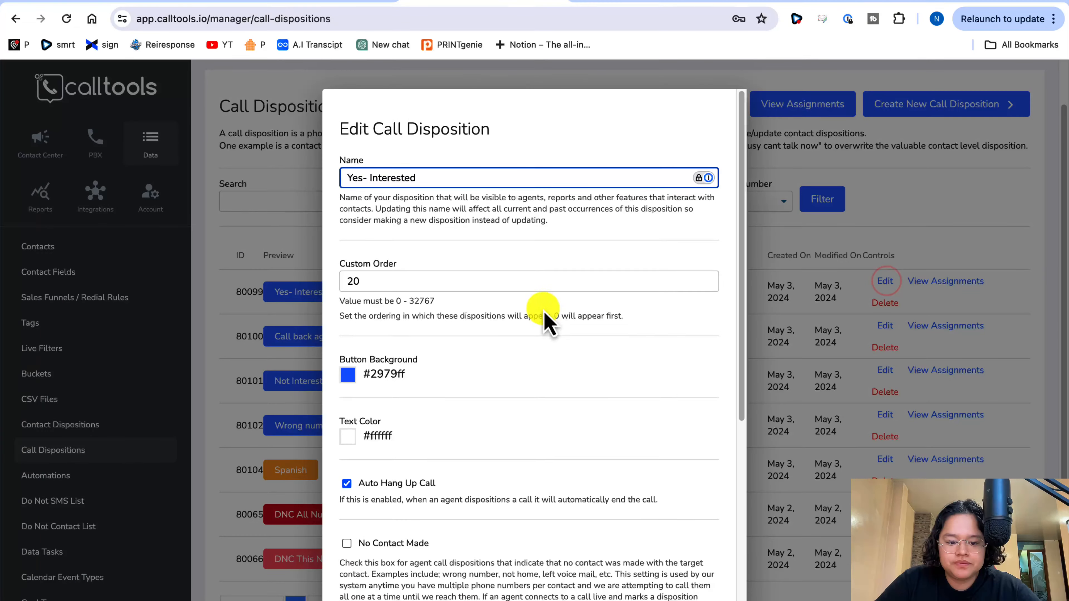
scroll(543, 310, "down", 3)
scroll(543, 295, "down", 3)
scroll(547, 293, "up", 6)
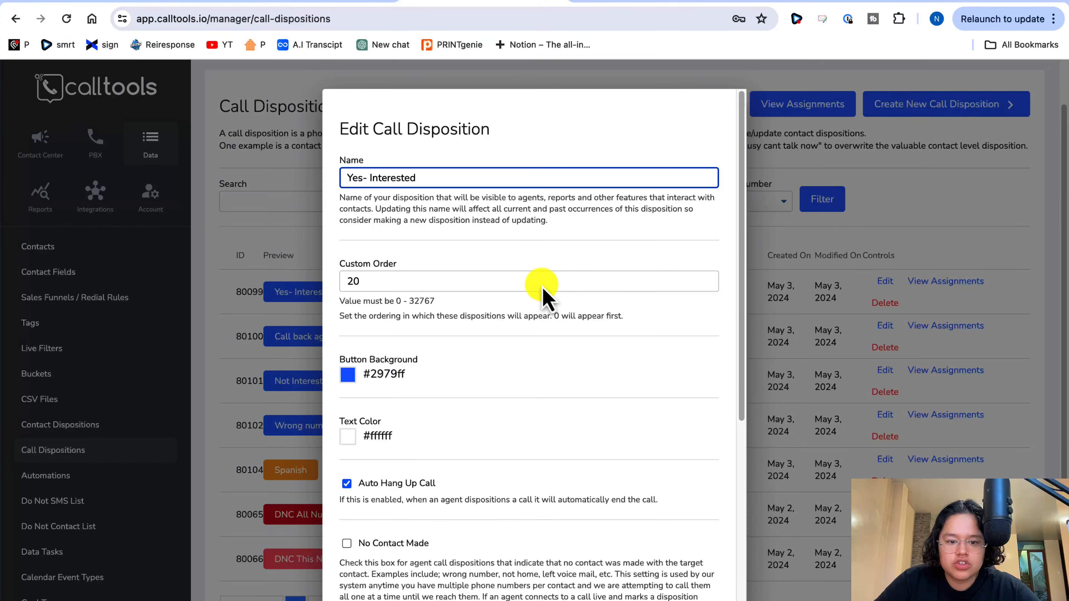
left_click_drag(356, 177, 444, 176)
scroll(449, 248, "down", 6)
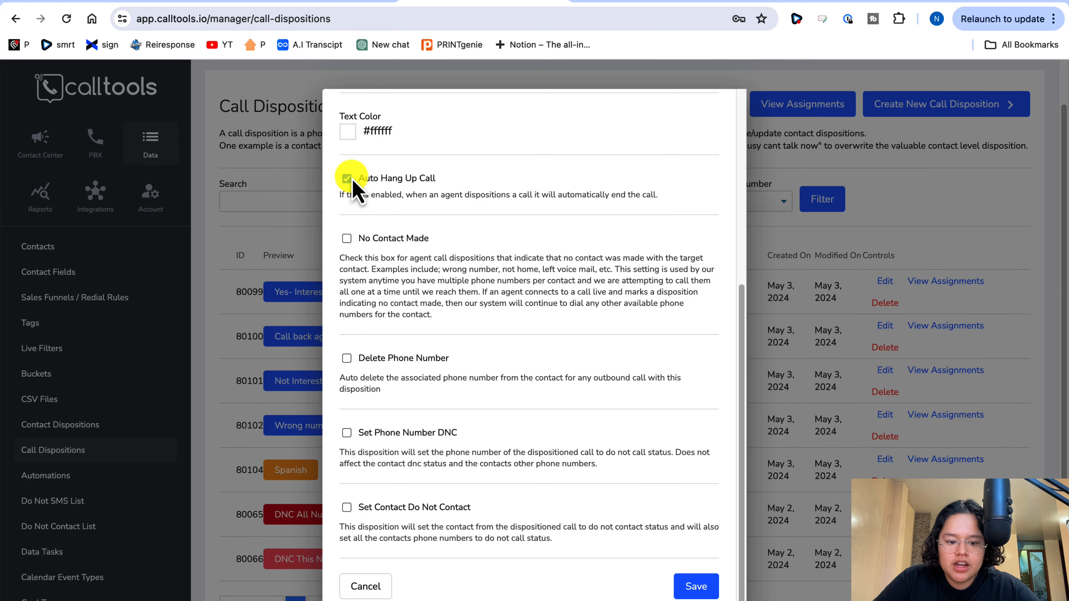
left_click(693, 588)
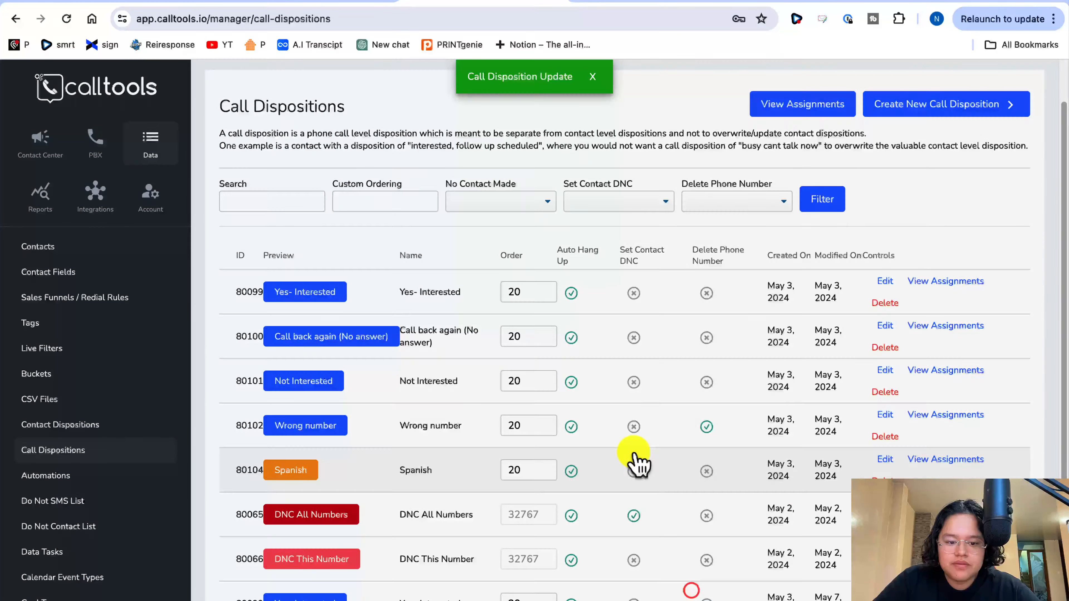
Review the Call back again (No answer) disposition's auto hang up and contact settings, and save it.
left_click(885, 326)
scroll(564, 310, "down", 5)
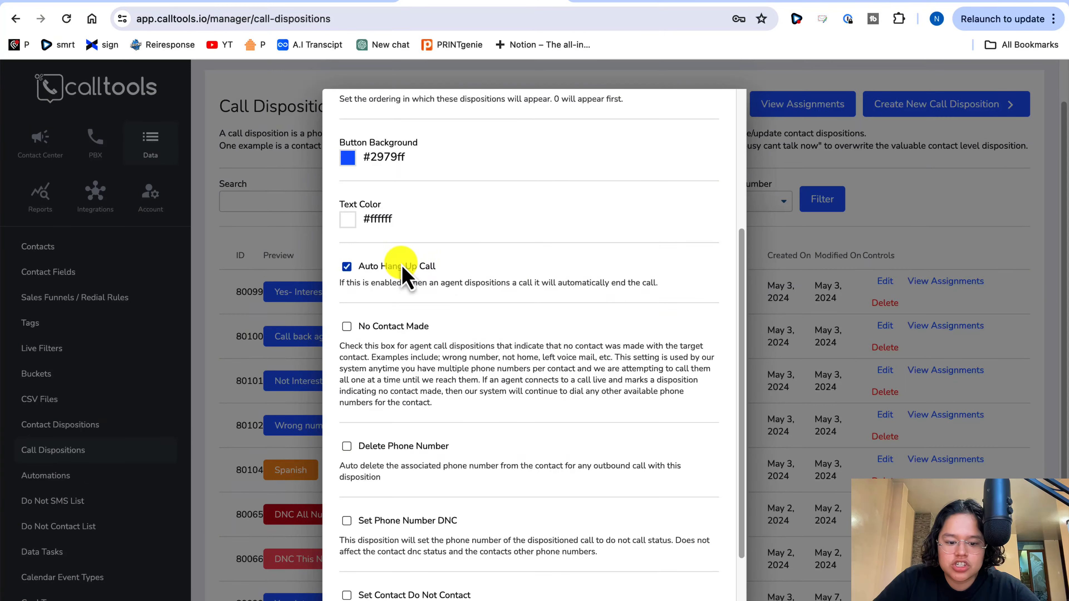
scroll(484, 281, "down", 2)
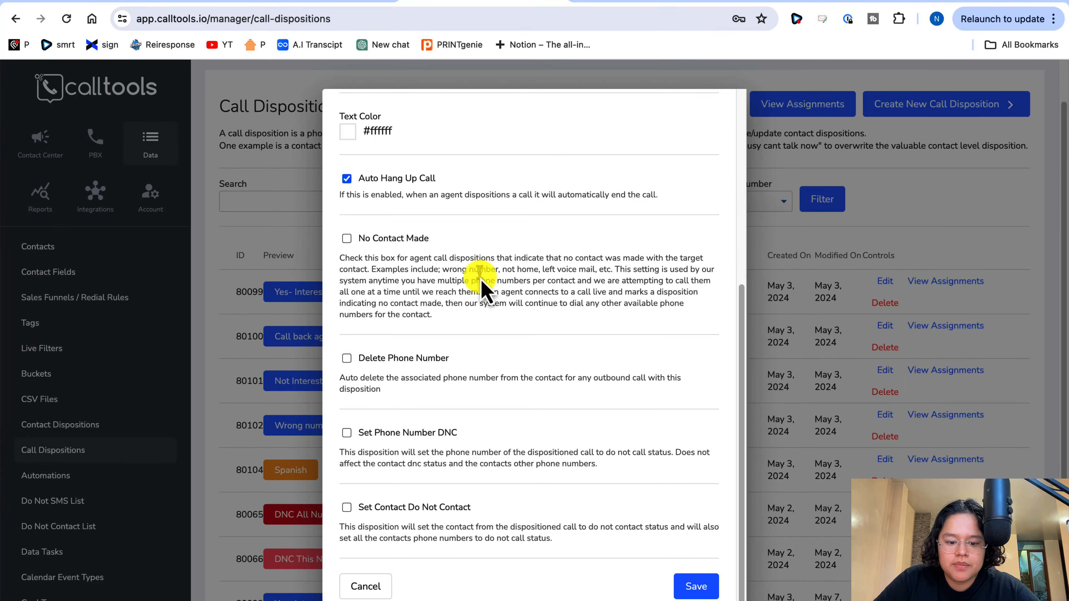
left_click(710, 590)
Review the Not Interested call disposition's settings and save it.
left_click(887, 329)
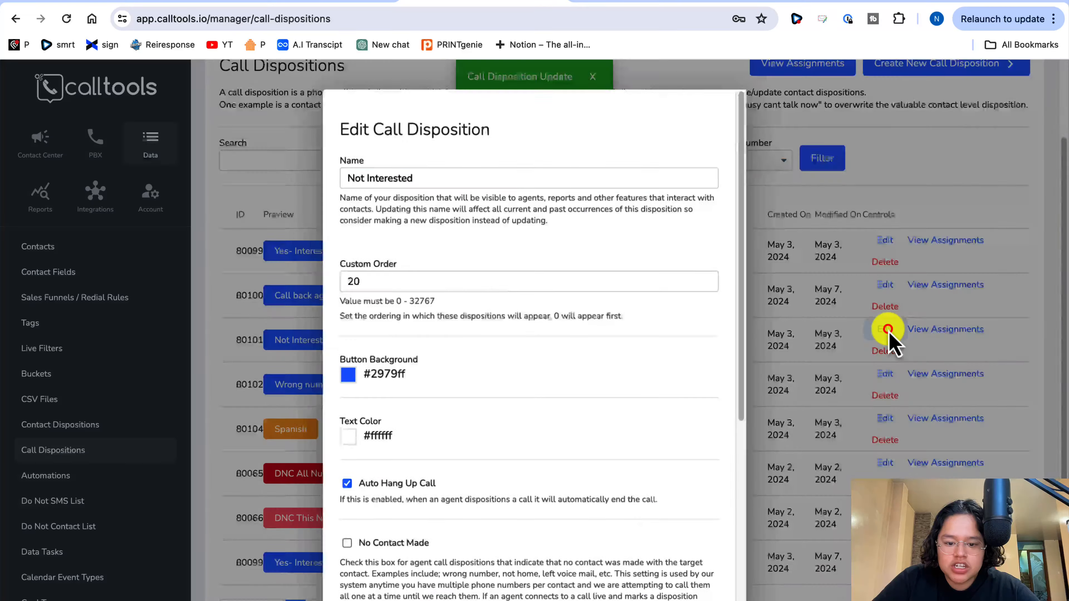
scroll(541, 333, "down", 6)
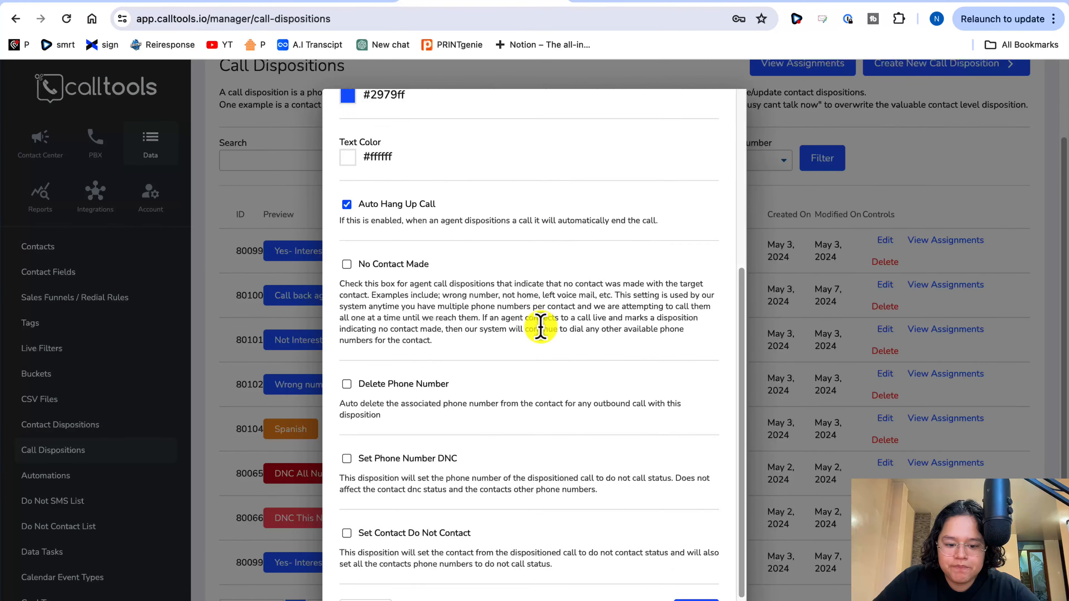
scroll(541, 328, "up", 3)
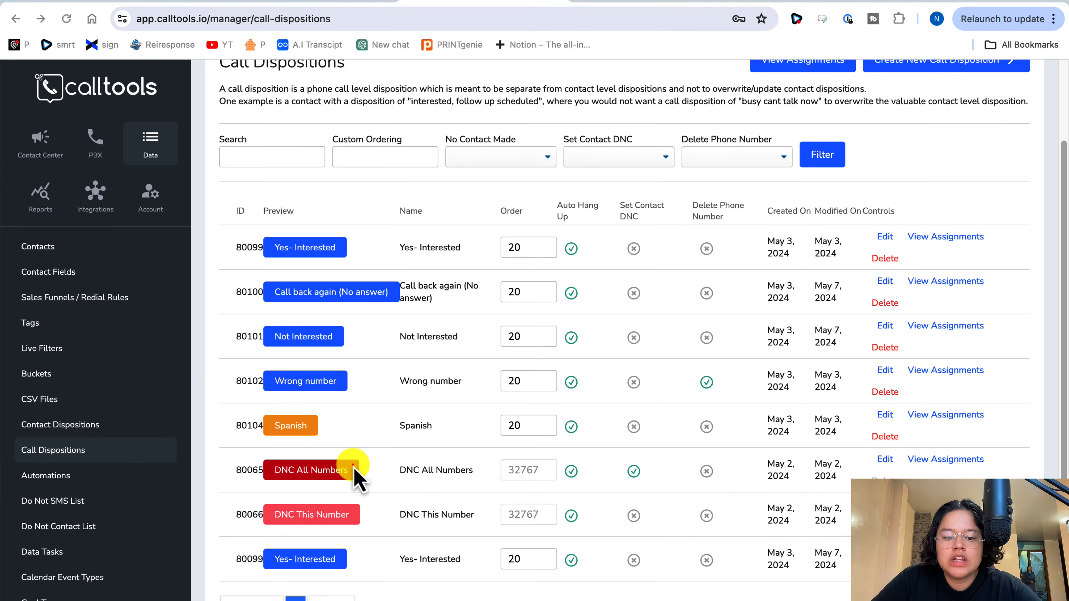
Examine the DNC All Numbers disposition's phone number and contact do-not-call settings, and close it without saving.
left_click(353, 465)
left_click(884, 461)
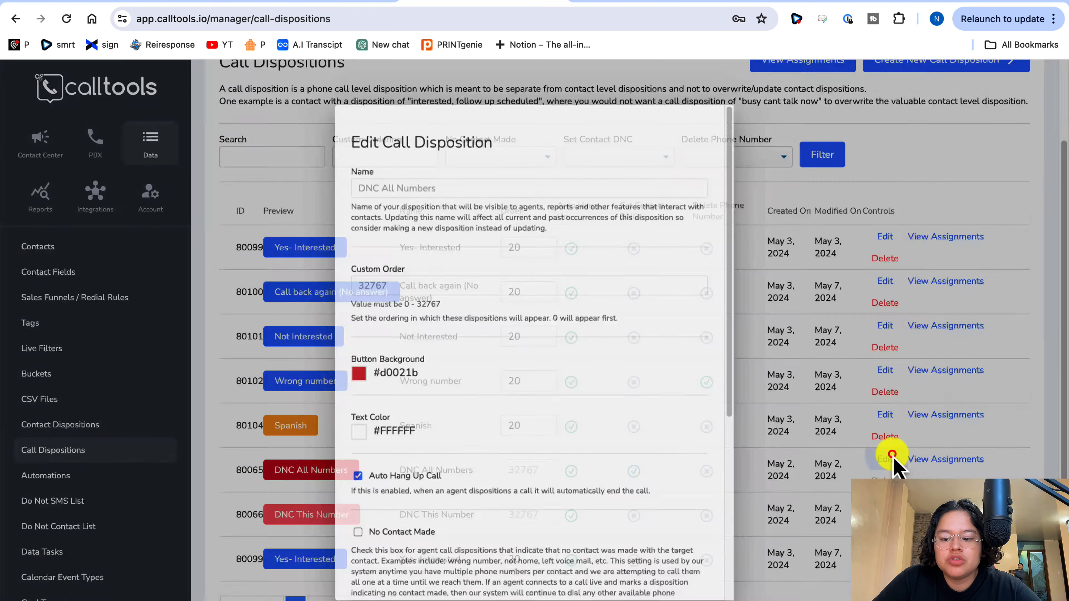
scroll(466, 466, "down", 5)
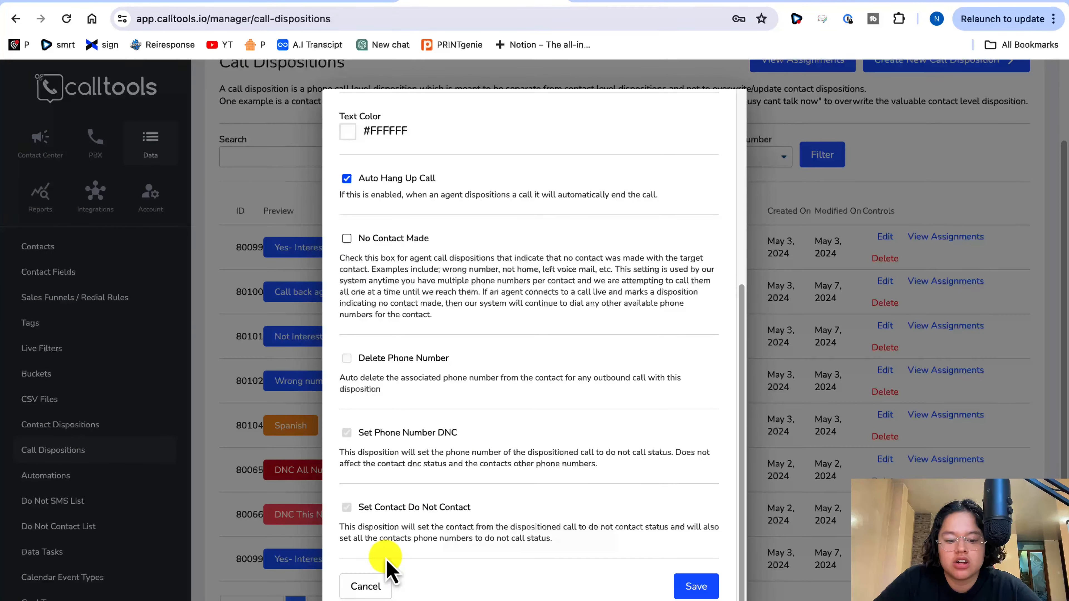
left_click(364, 586)
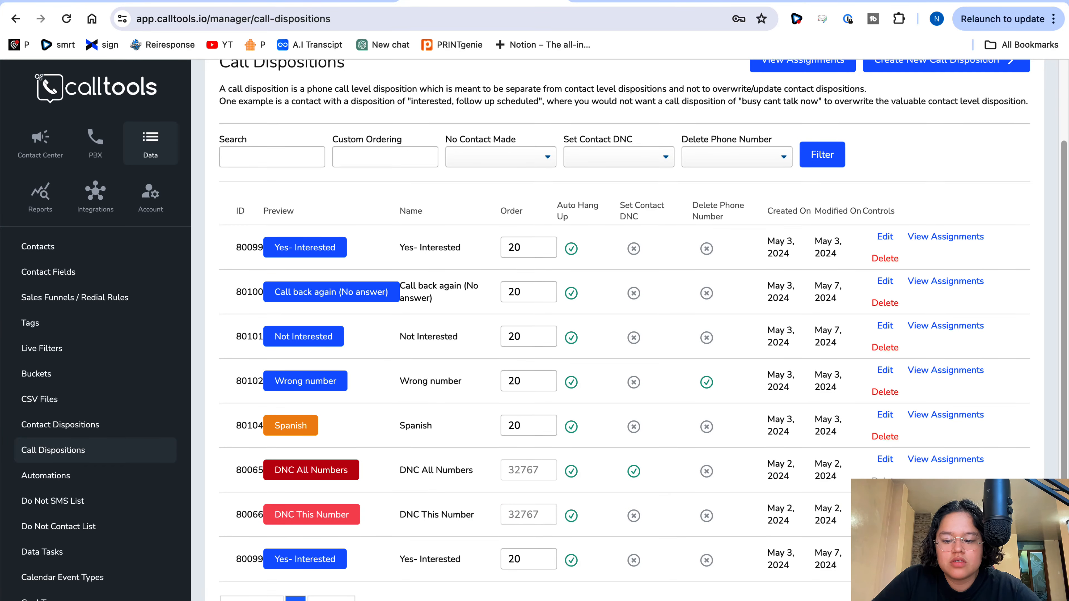
Review the DNC This Number disposition's No Contact Made and Set Phone Number DNC options, and save it.
left_click(885, 503)
scroll(613, 378, "down", 3)
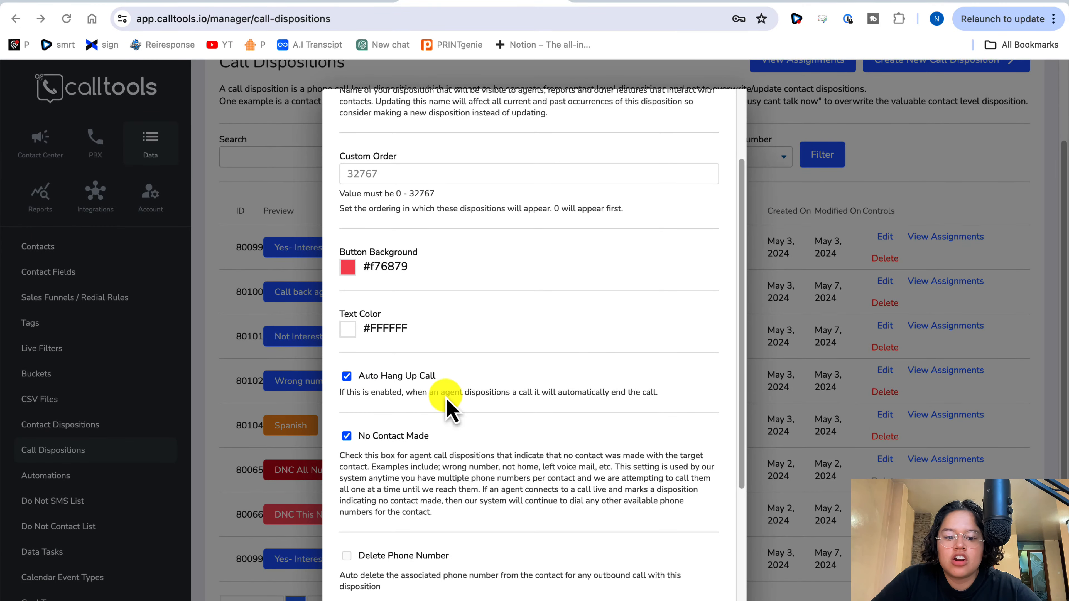
scroll(432, 457, "down", 5)
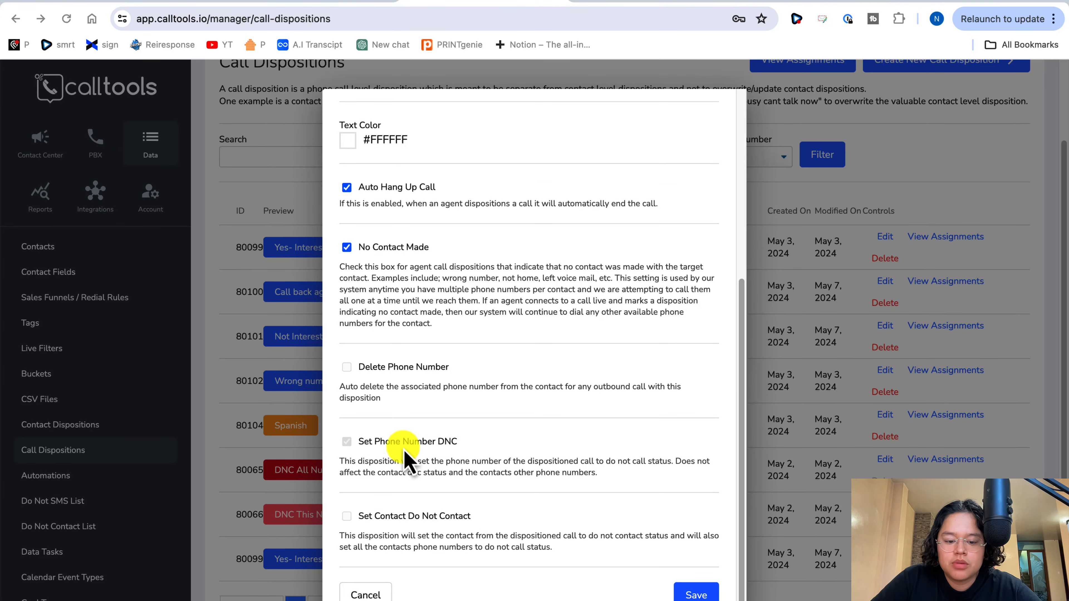
scroll(513, 573, "down", 1)
left_click(690, 591)
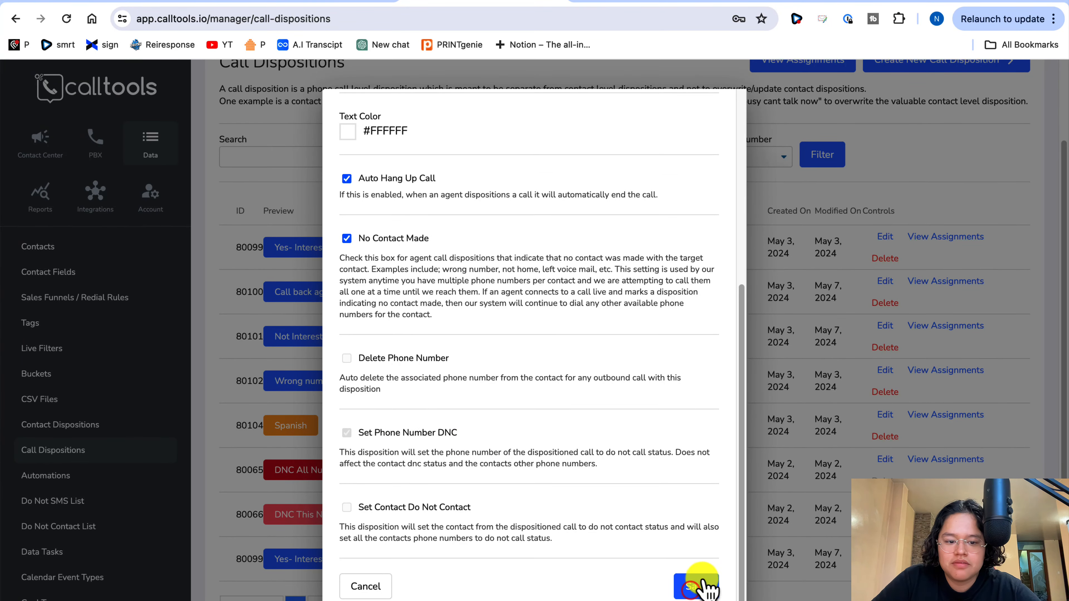
left_click(715, 588)
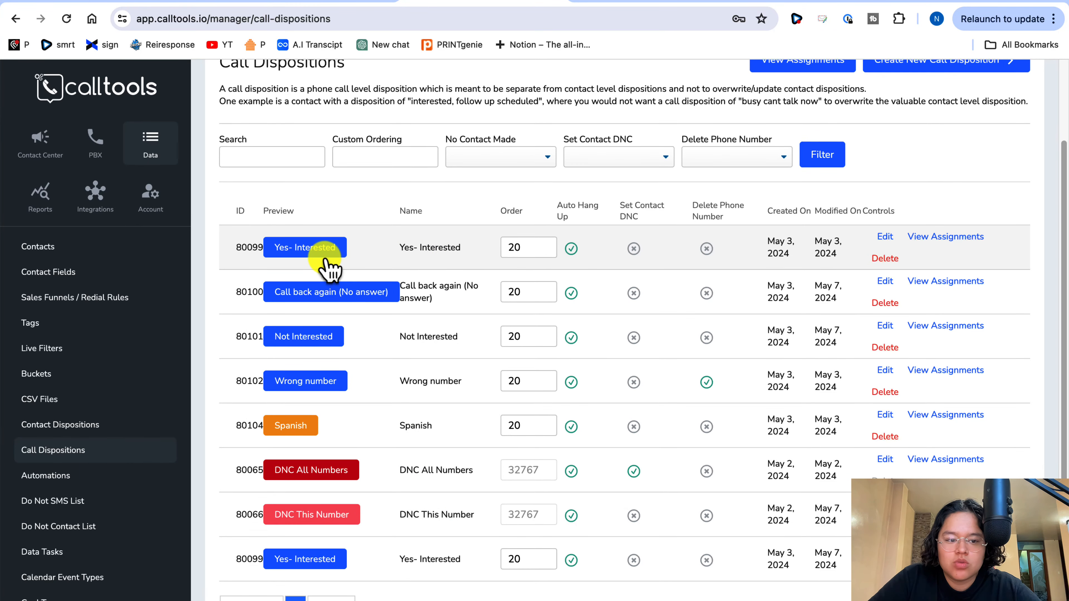
Reload the call dispositions page and go to the contact center's campaigns list.
left_click(68, 20)
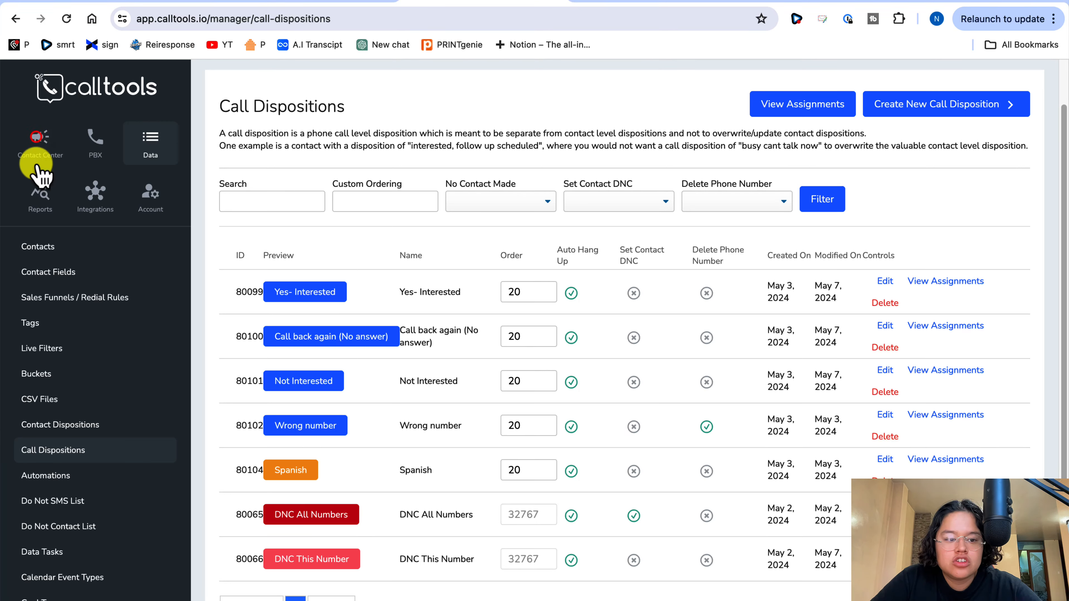
left_click(40, 139)
left_click(60, 246)
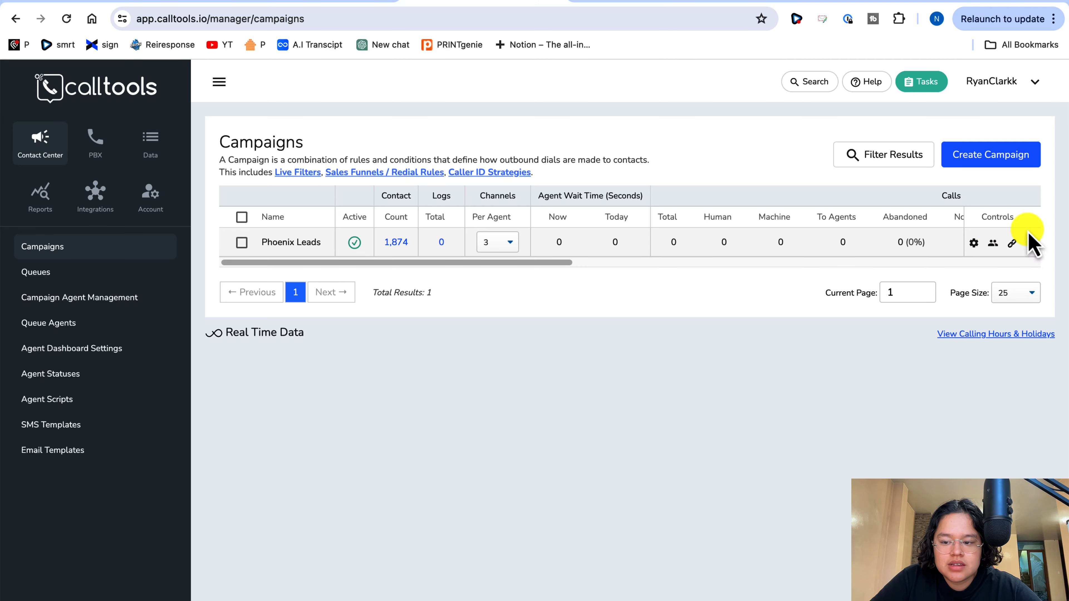
left_click(975, 162)
left_click(673, 445)
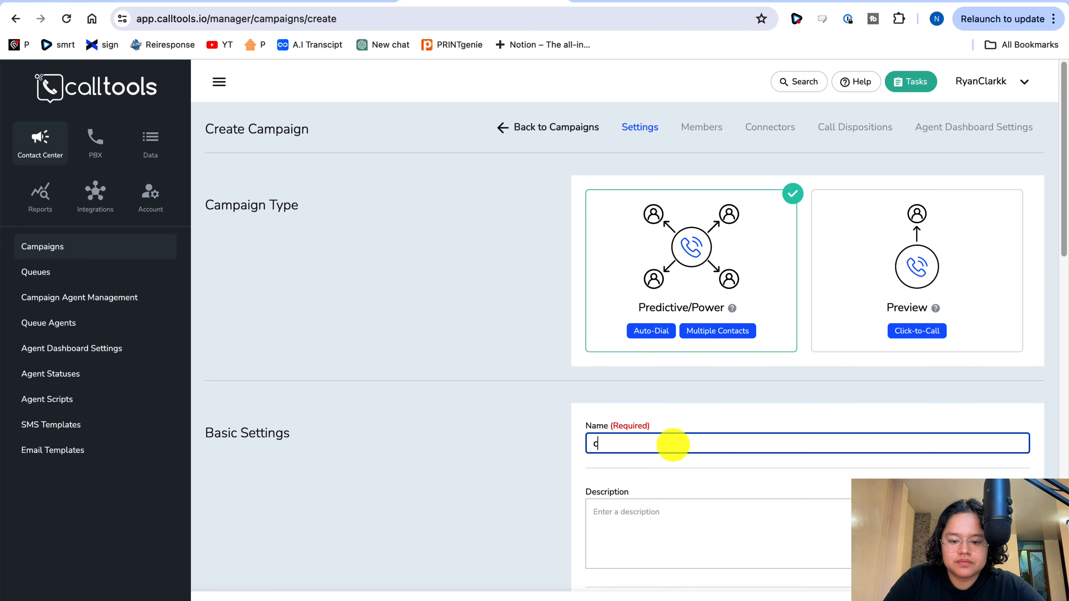
type("Campaign")
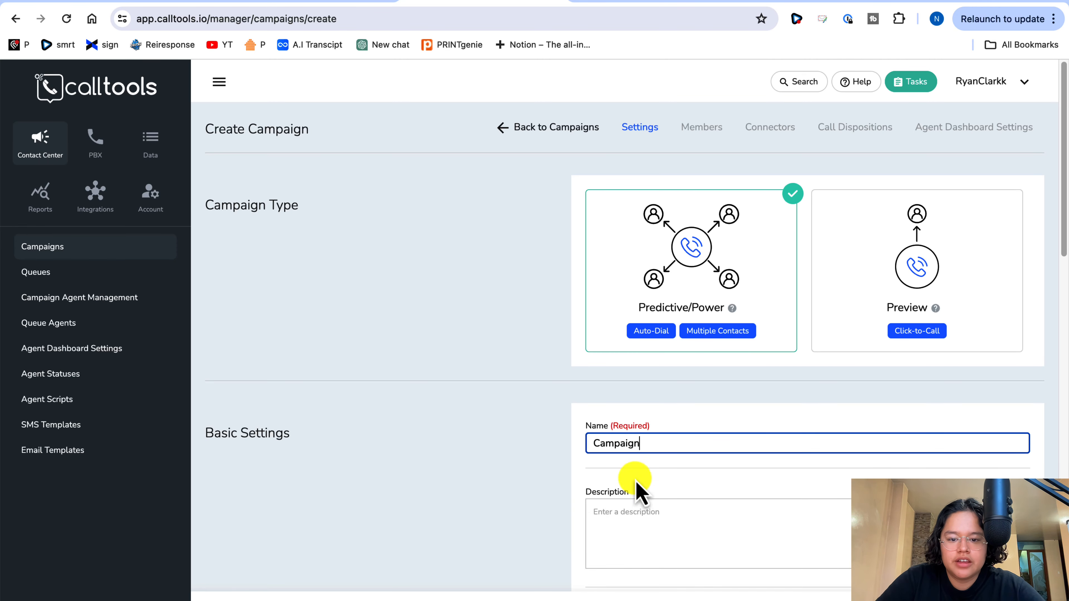
left_click(581, 131)
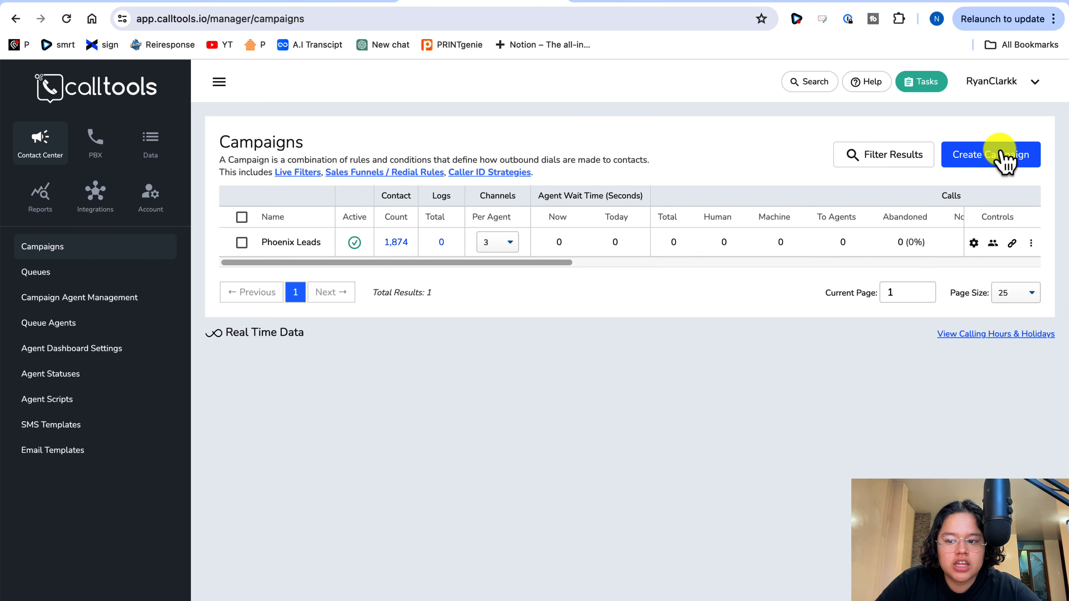
Start a new Predictive/Power campaign named Campaign 1 and mark it as active.
left_click(1008, 156)
left_click(660, 444)
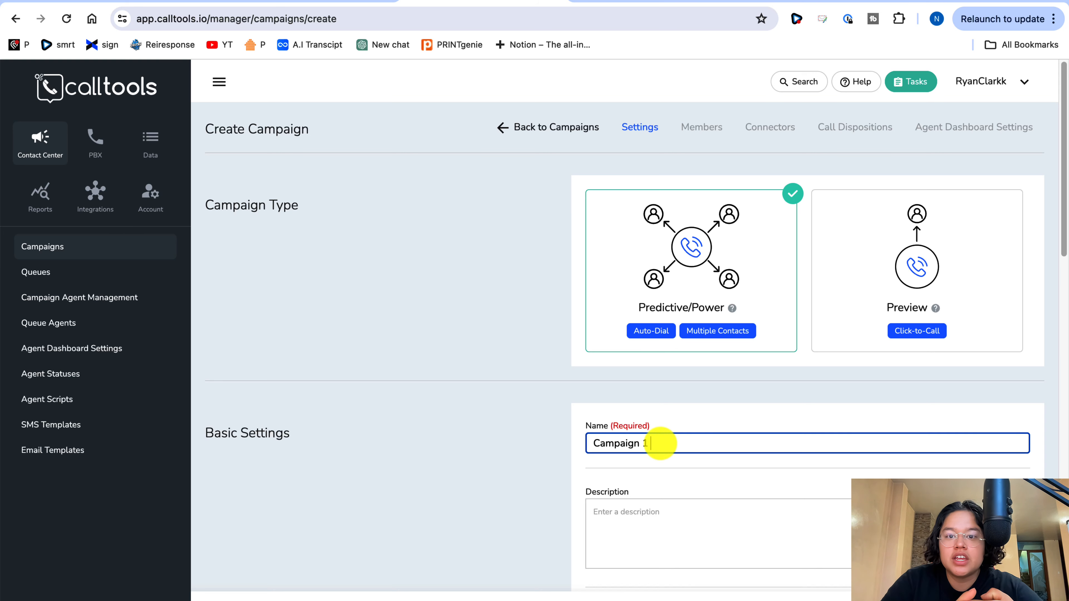
type("Campaign 1")
scroll(718, 437, "down", 5)
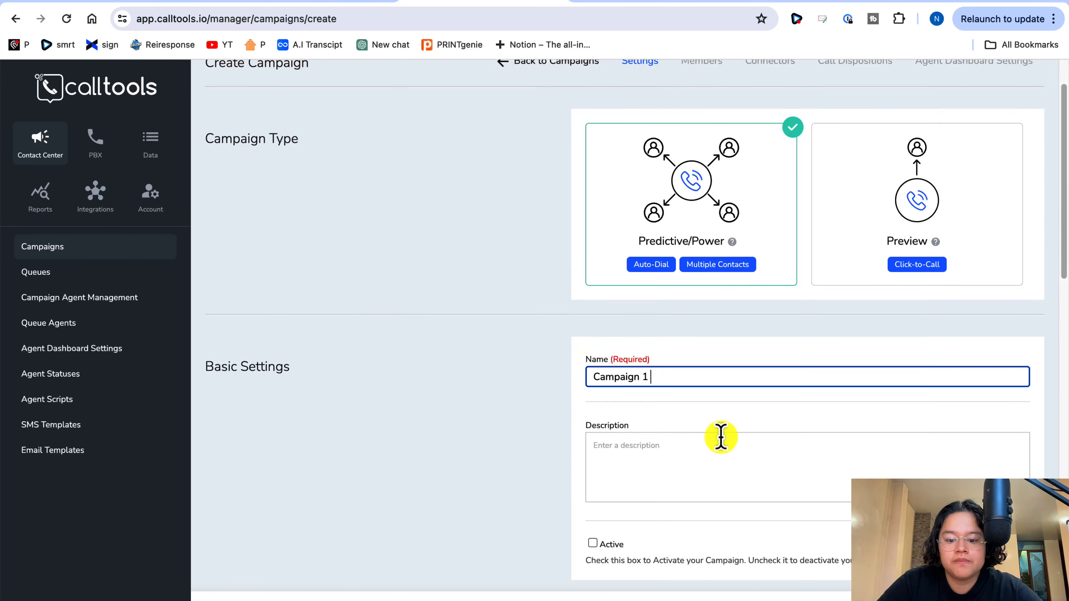
left_click(625, 312)
scroll(624, 313, "down", 2)
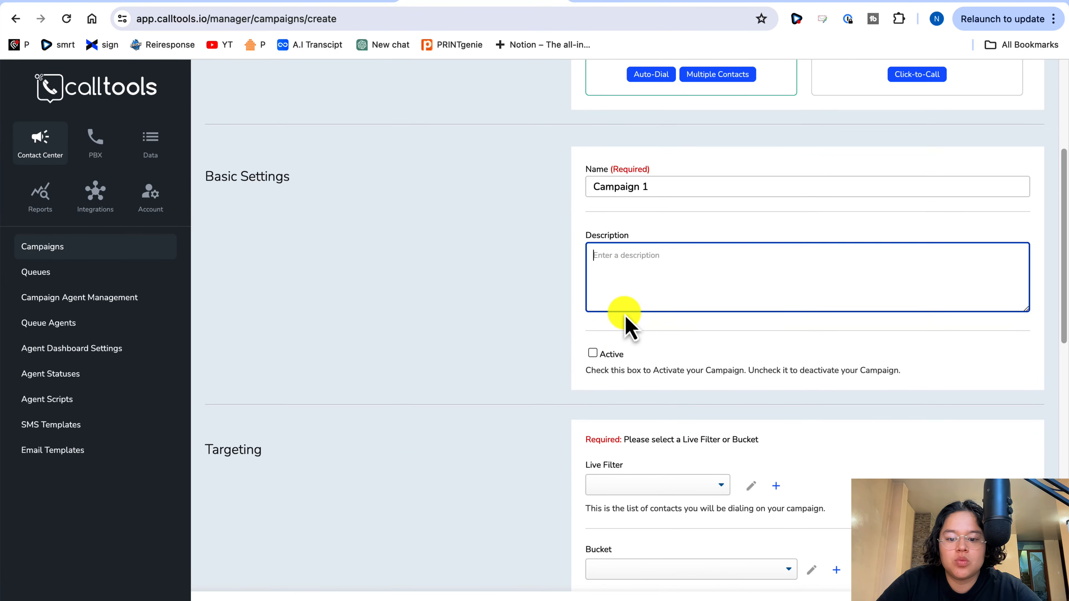
left_click(593, 352)
scroll(709, 356, "down", 4)
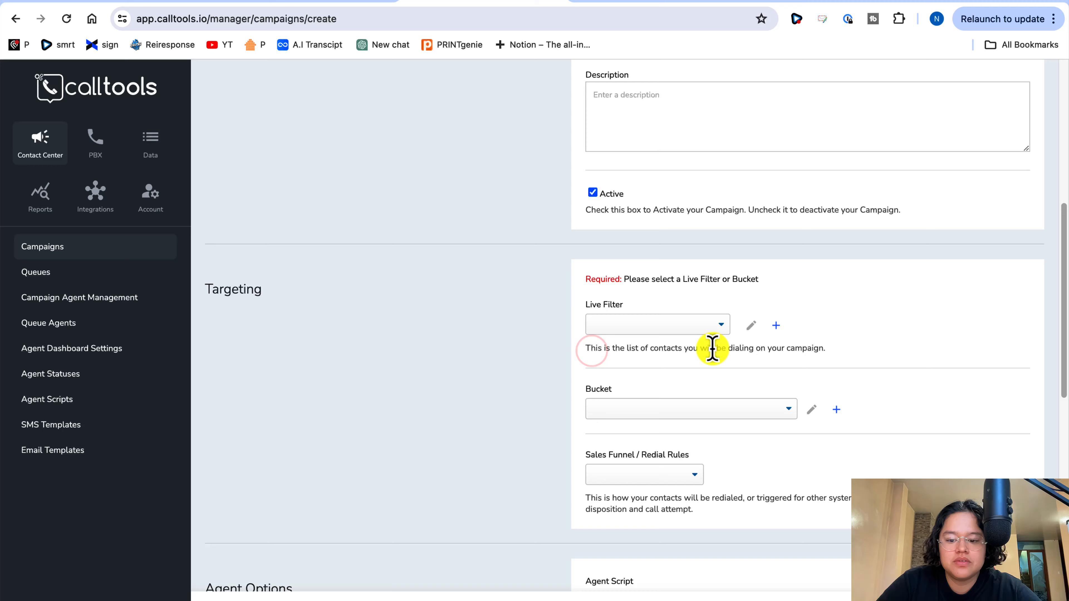
scroll(685, 336, "up", 1)
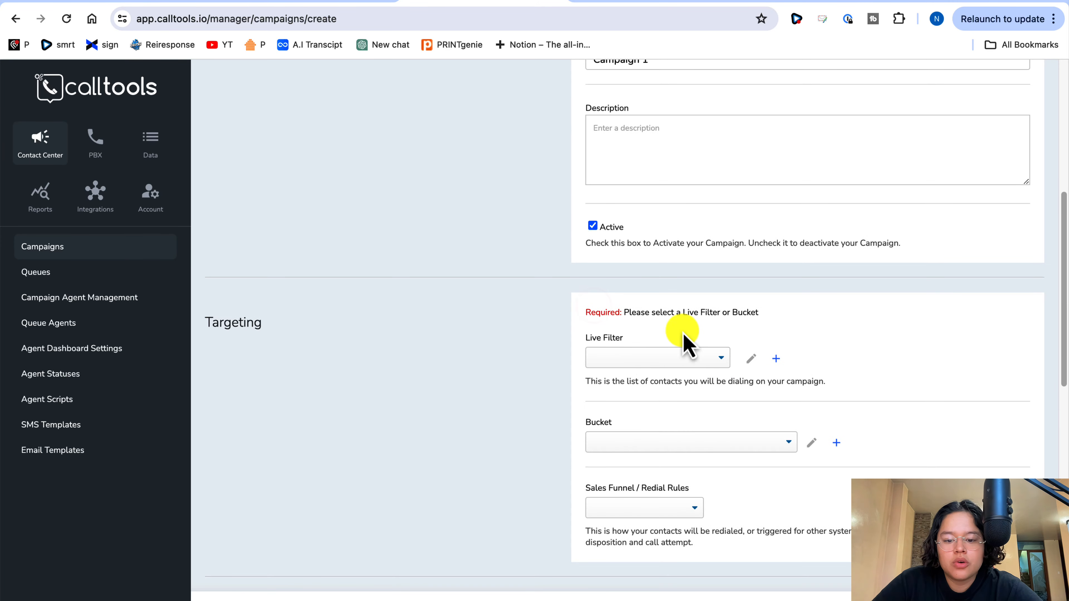
left_click(637, 353)
left_click(711, 346)
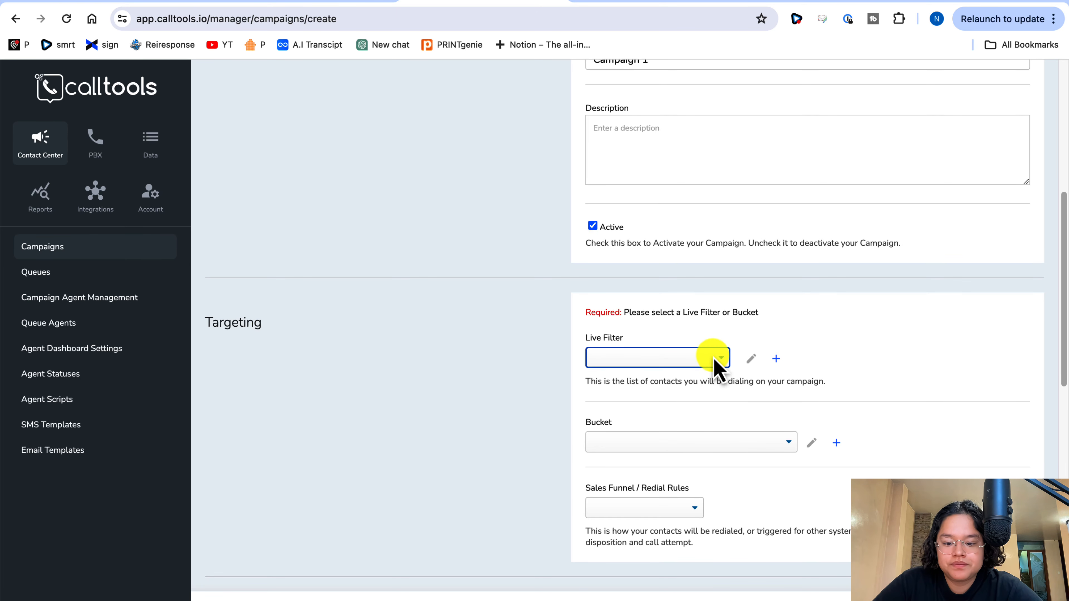
scroll(715, 362, "down", 1)
left_click(722, 333)
left_click(754, 333)
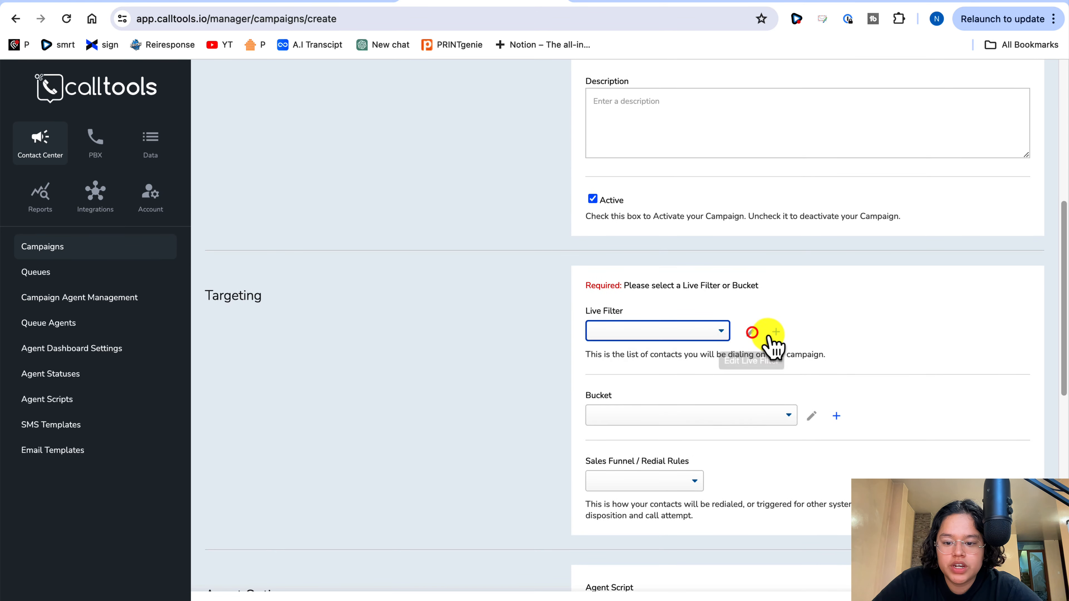
left_click(709, 331)
left_click(760, 335)
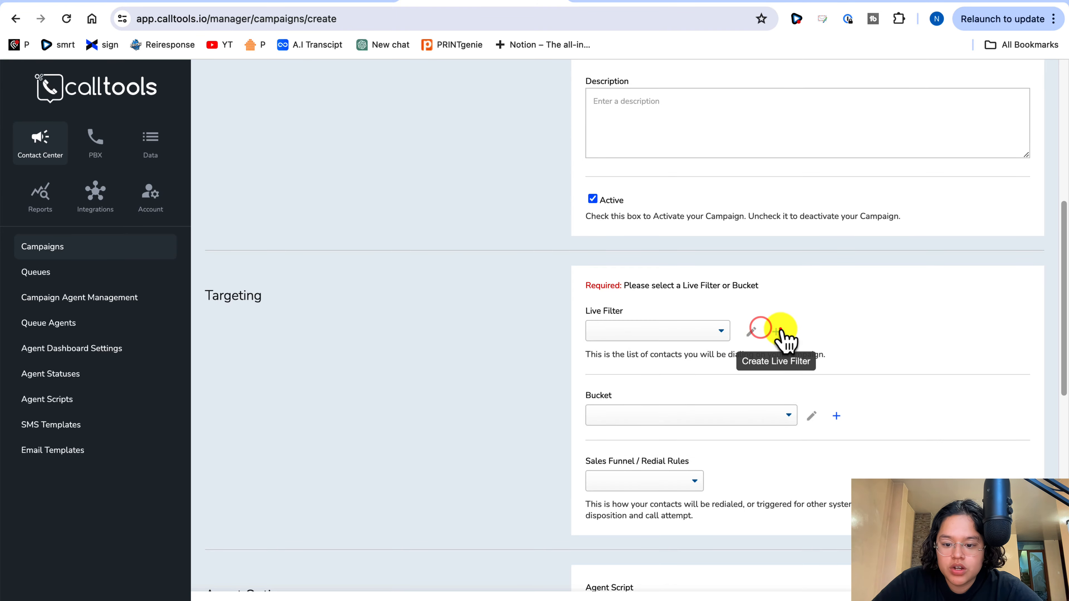
Start creating a new live filter for the campaign's targeting and name it New campaign.
left_click(776, 332)
scroll(433, 343, "down", 10)
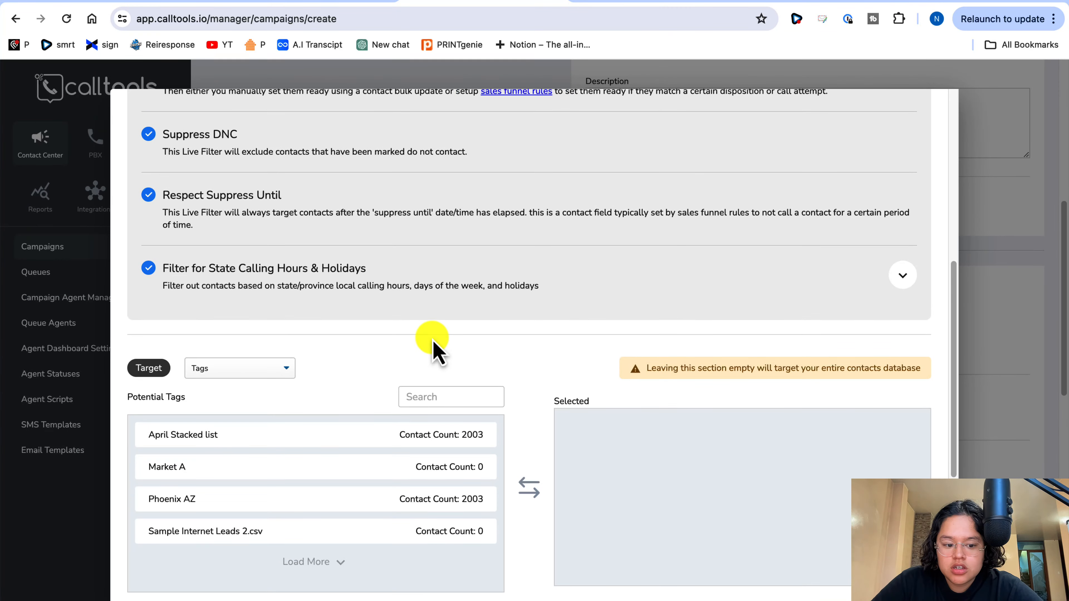
scroll(433, 344, "up", 10)
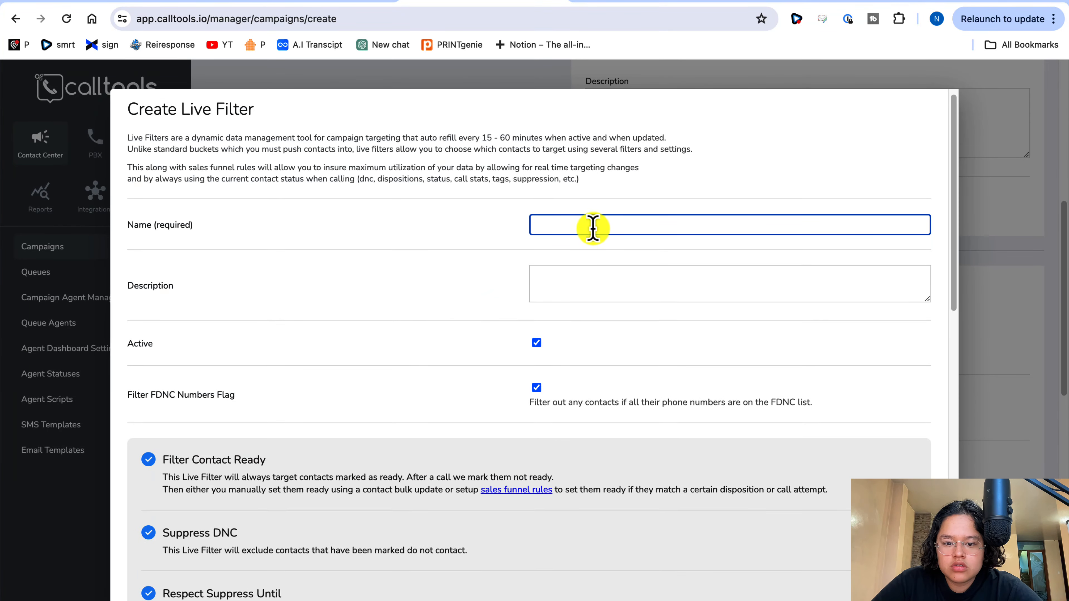
left_click(594, 224)
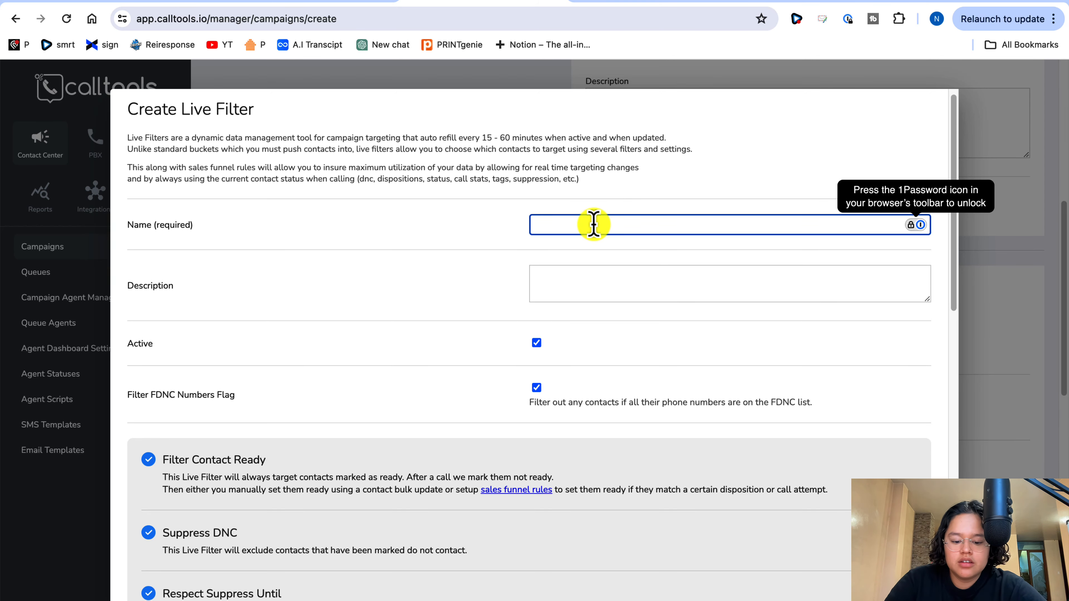
type("New campaign")
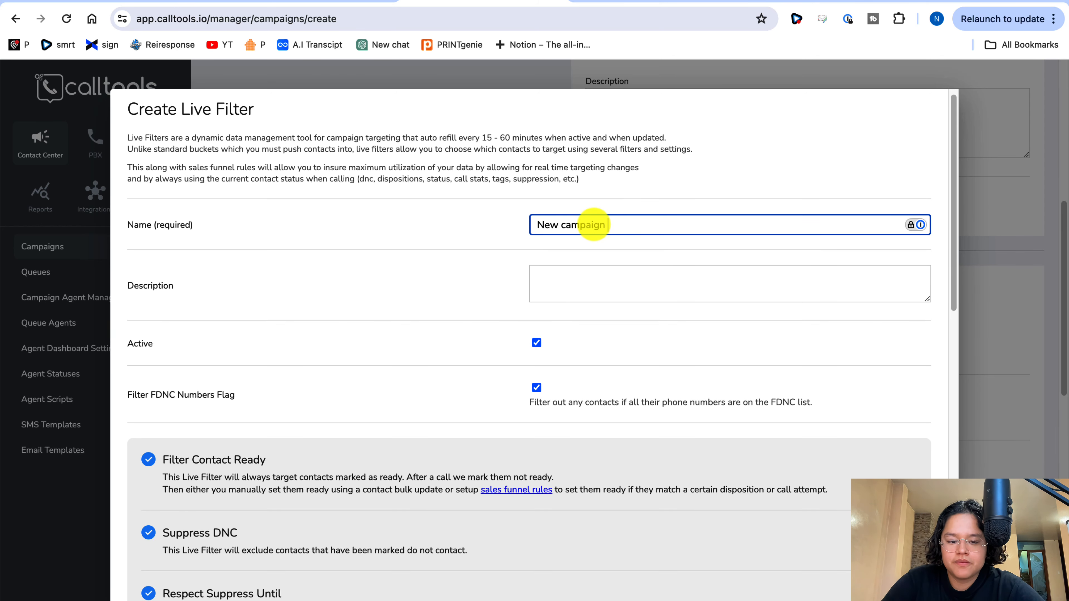
Turn off the live filter's FDNC numbers flag and target the April Stacked list tag.
scroll(603, 246, "down", 3)
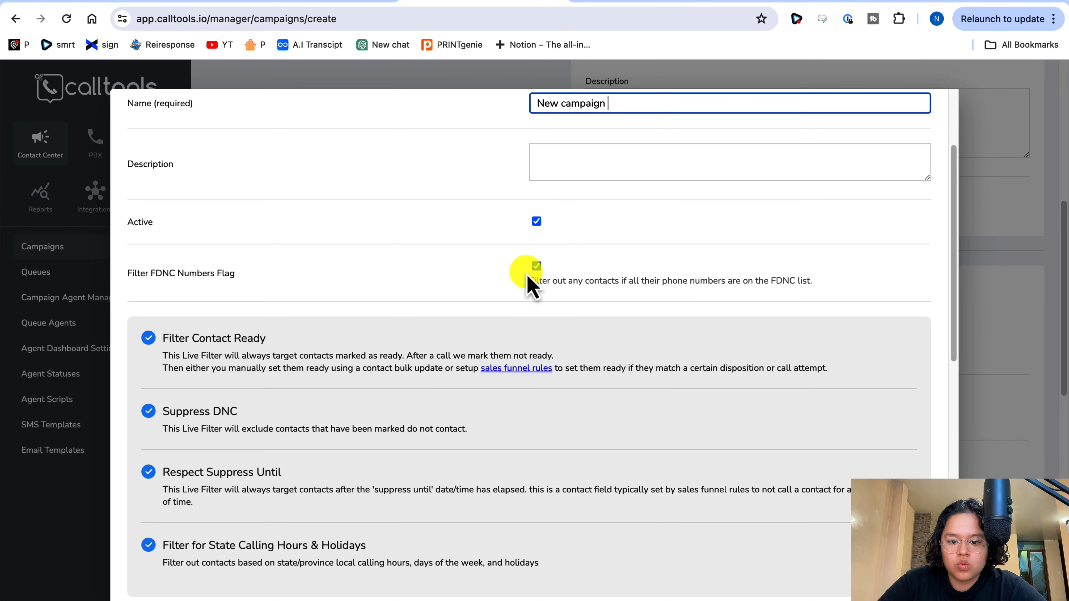
left_click(538, 268)
scroll(543, 272, "down", 7)
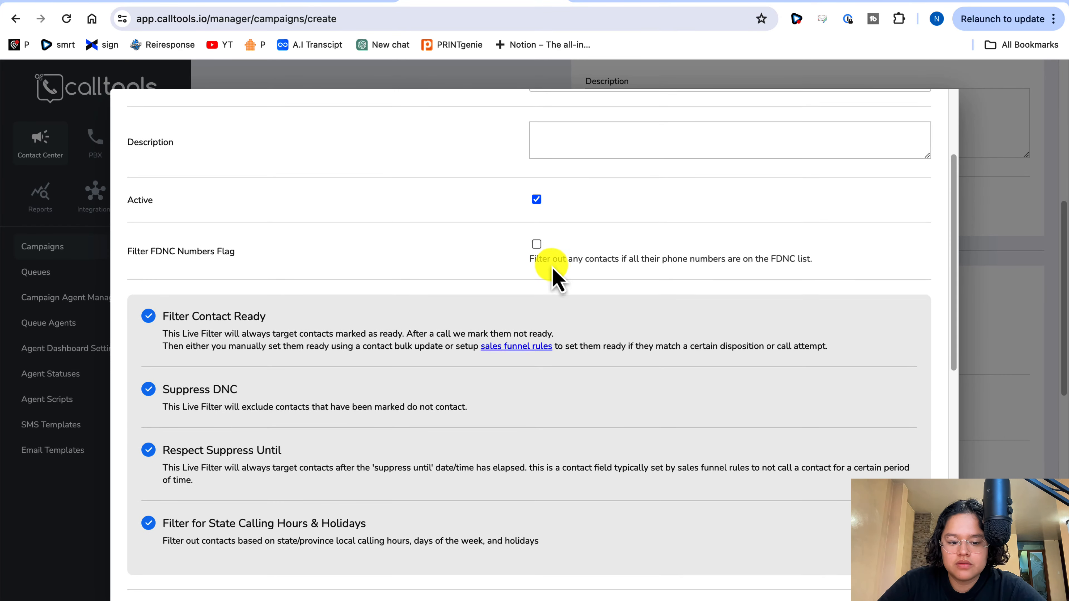
scroll(553, 265, "down", 2)
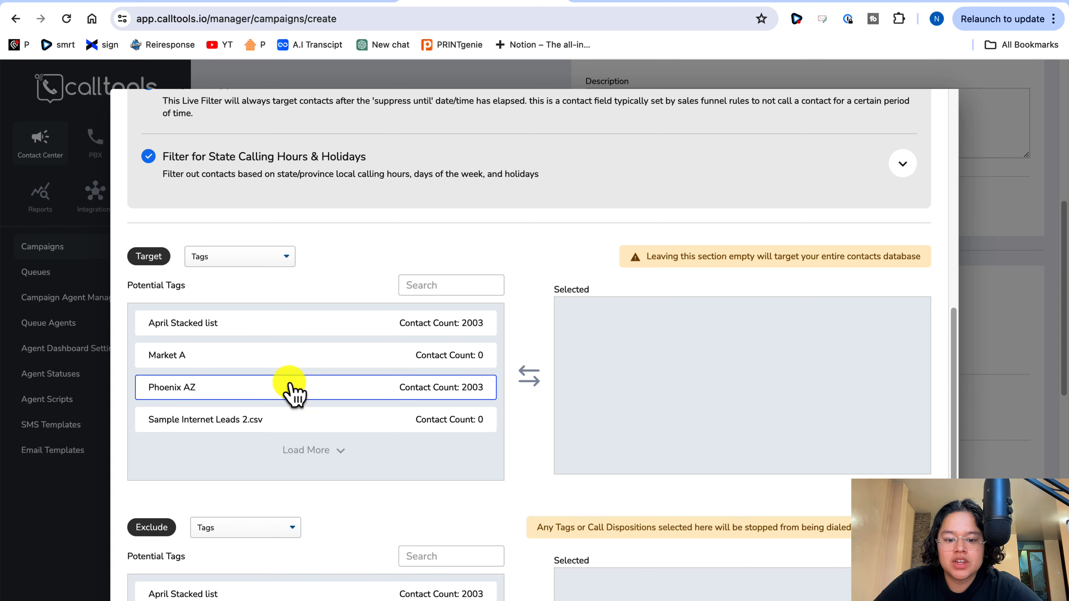
left_click(170, 333)
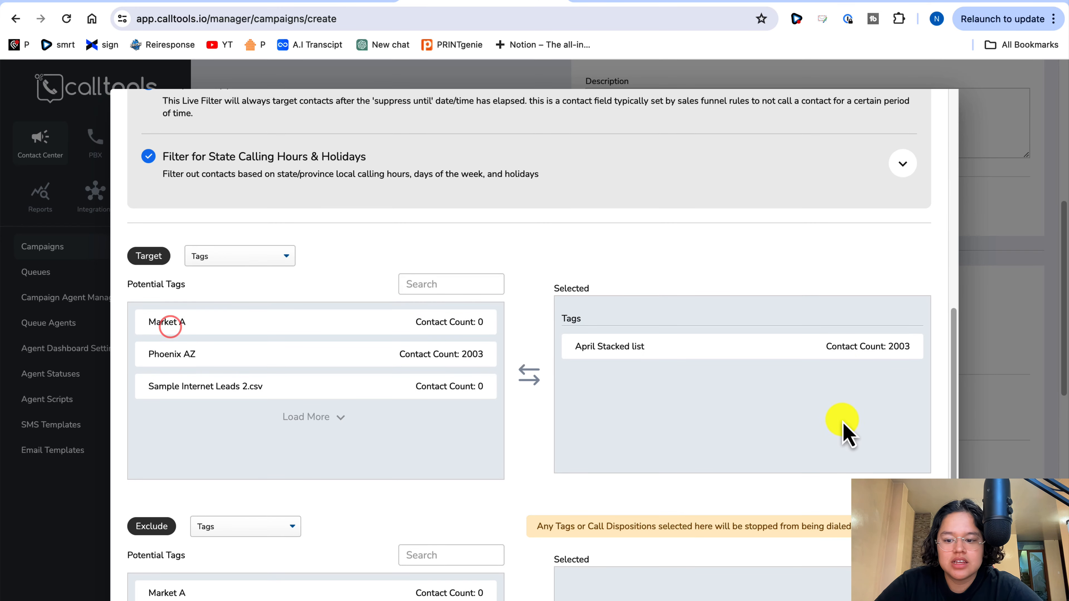
Switch the live filter's exclusions to Last Call Disposition and exclude the Not Interested disposition.
scroll(852, 377, "down", 2)
scroll(852, 377, "down", 3)
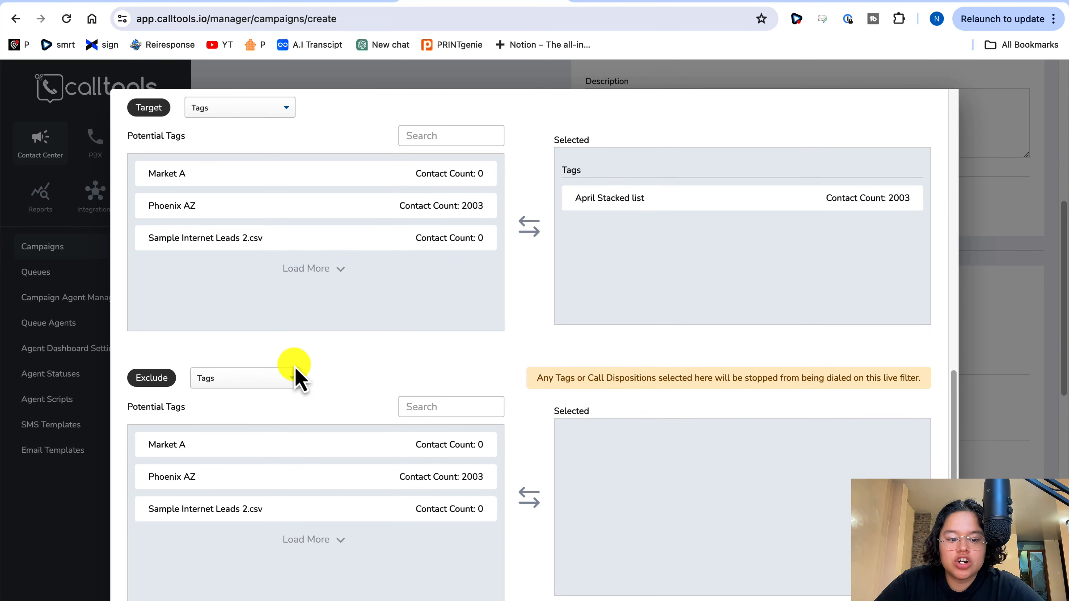
left_click(221, 385)
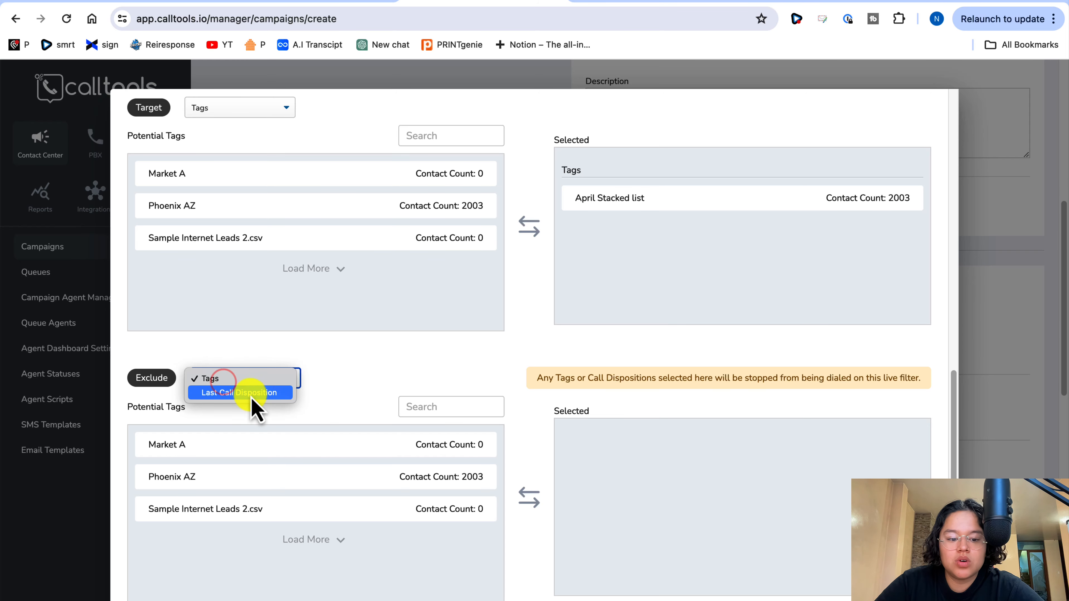
left_click(249, 393)
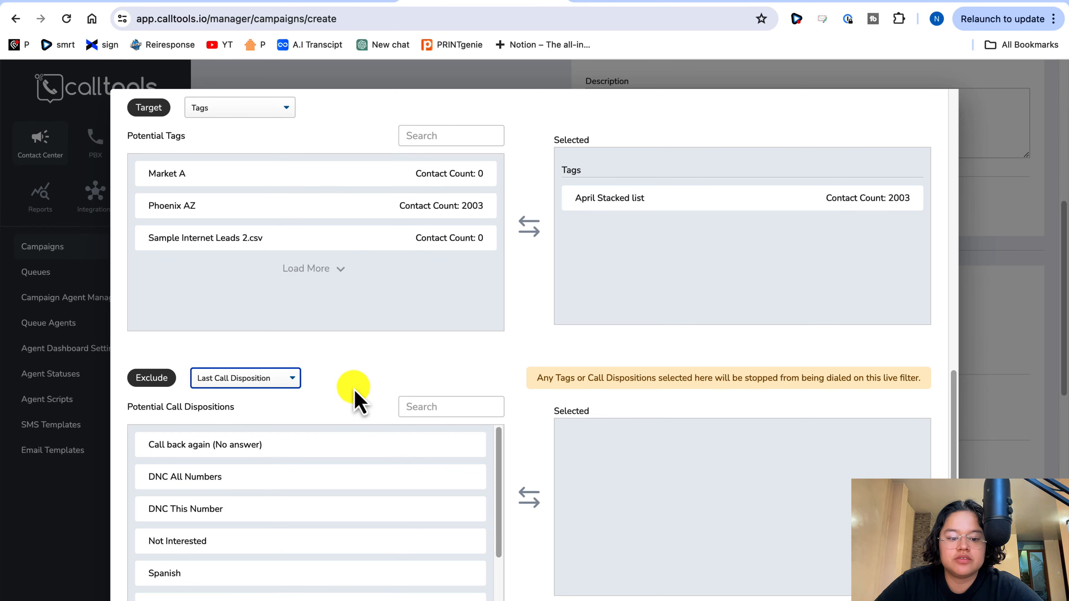
scroll(351, 398, "down", 1)
scroll(311, 359, "down", 1)
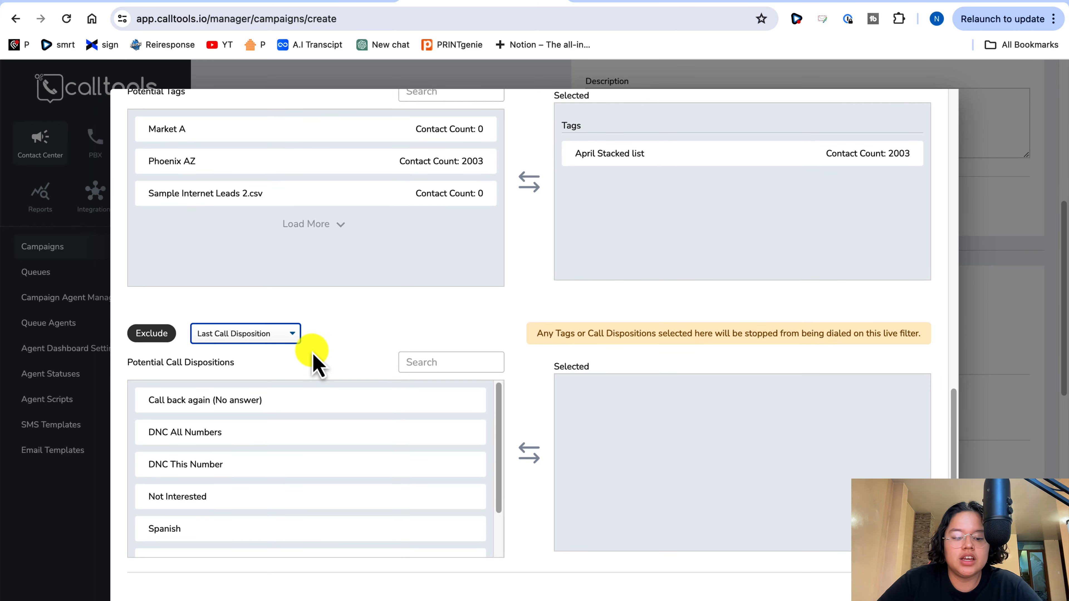
scroll(306, 449, "down", 1)
left_click(264, 467)
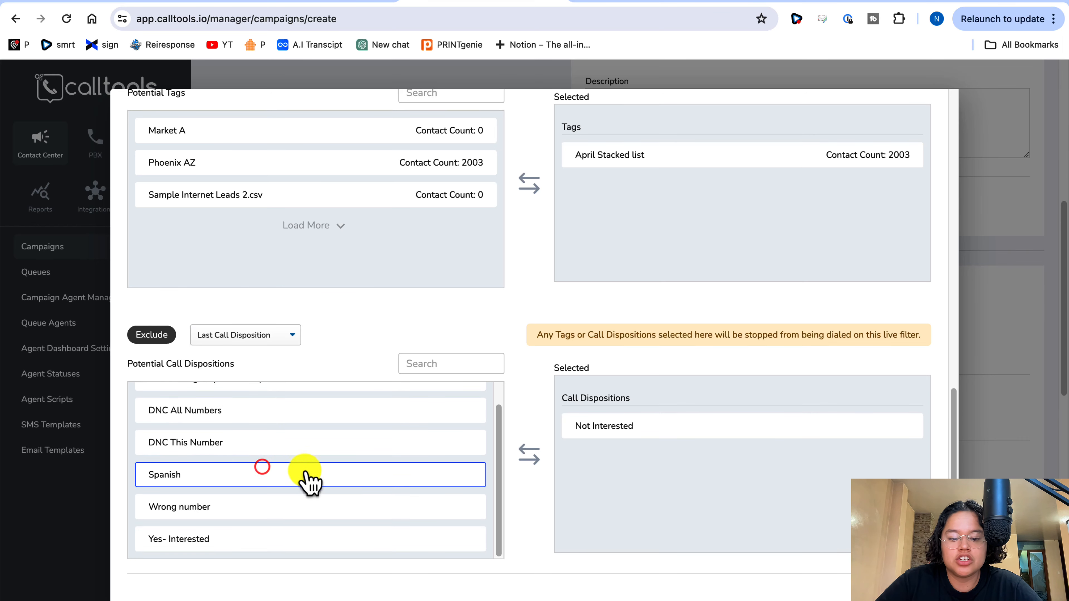
Add Yes- Interested and DNC All Numbers to the excluded call dispositions and save the live filter.
scroll(333, 484, "down", 1)
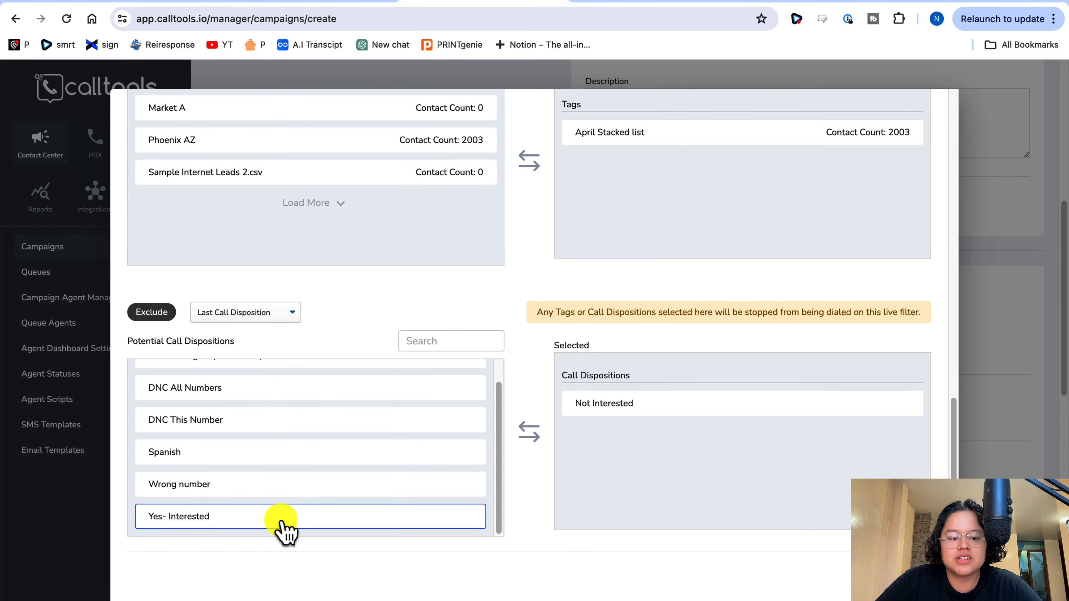
left_click(281, 523)
scroll(312, 526, "up", 1)
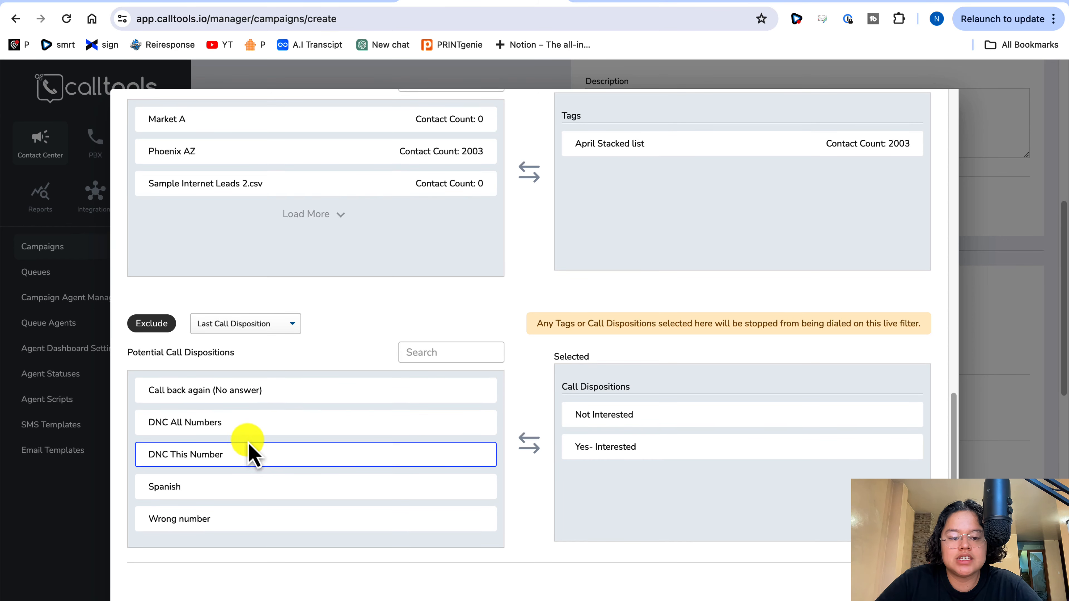
left_click(255, 431)
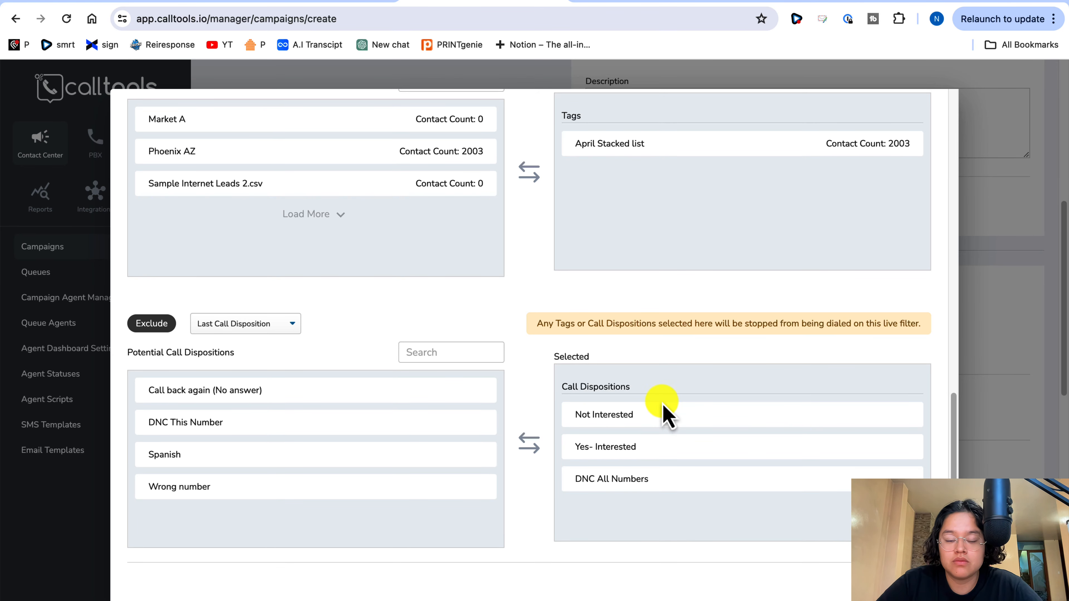
scroll(668, 415, "down", 1)
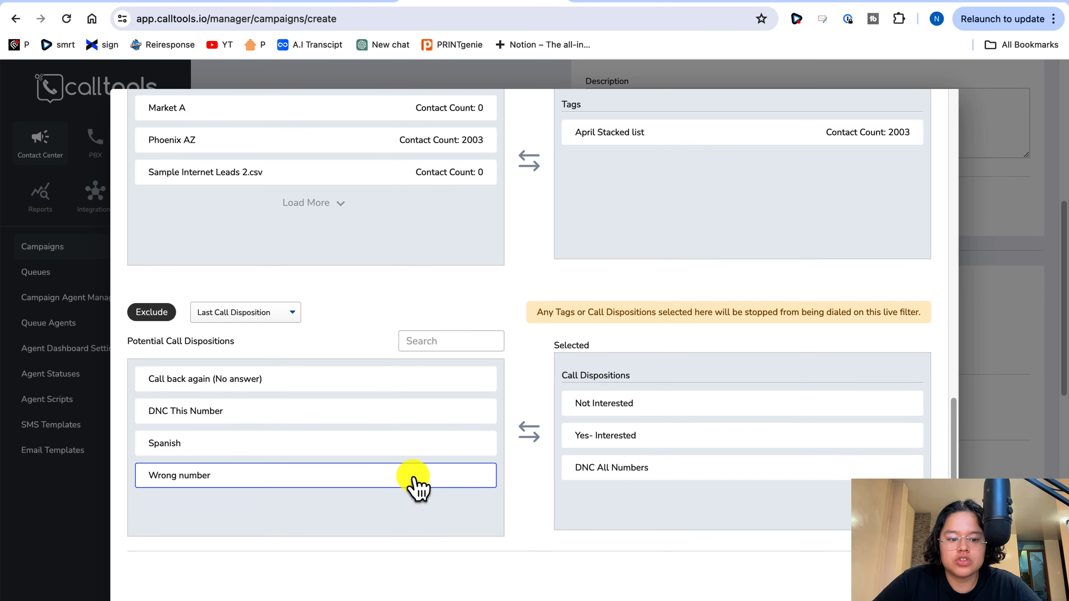
left_click(909, 577)
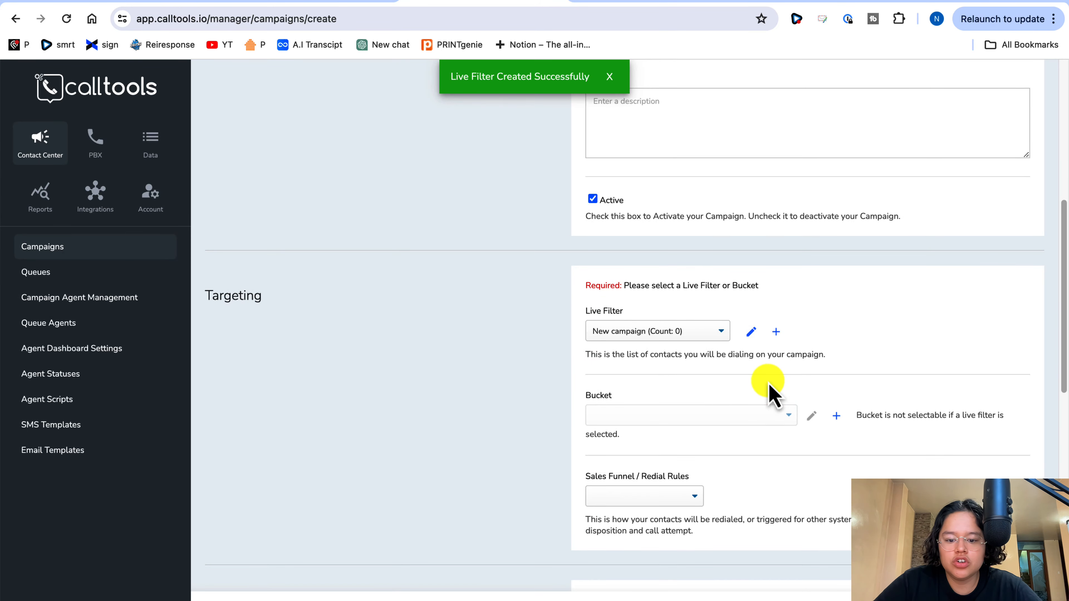
Set the campaign's sales funnel / redial rules to Main Account Sales Funnel.
scroll(767, 347, "down", 1)
scroll(767, 354, "down", 1)
left_click(662, 386)
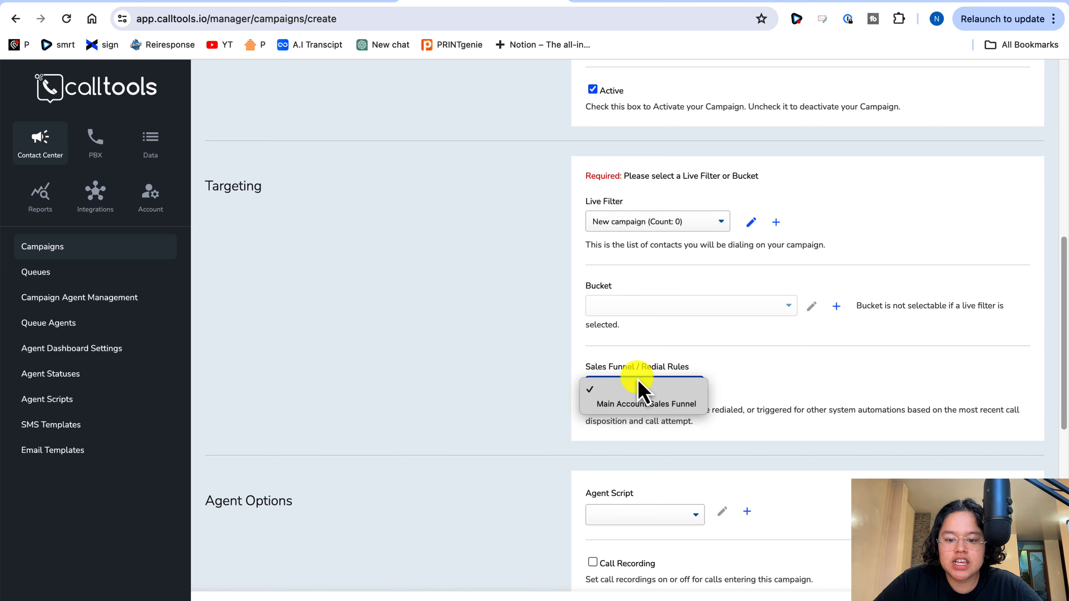
left_click(750, 386)
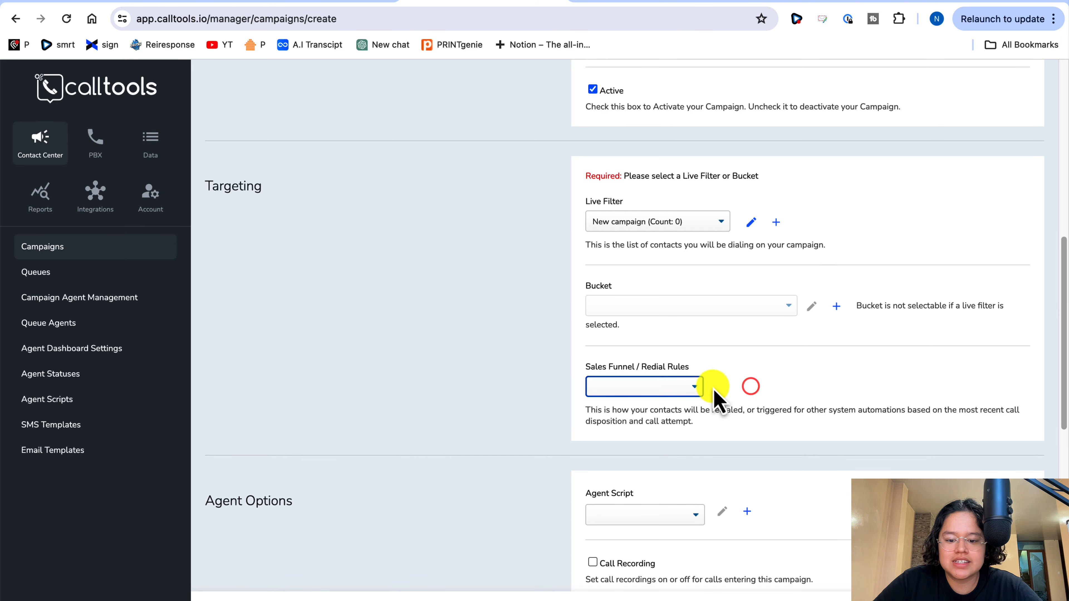
scroll(641, 390, "down", 1)
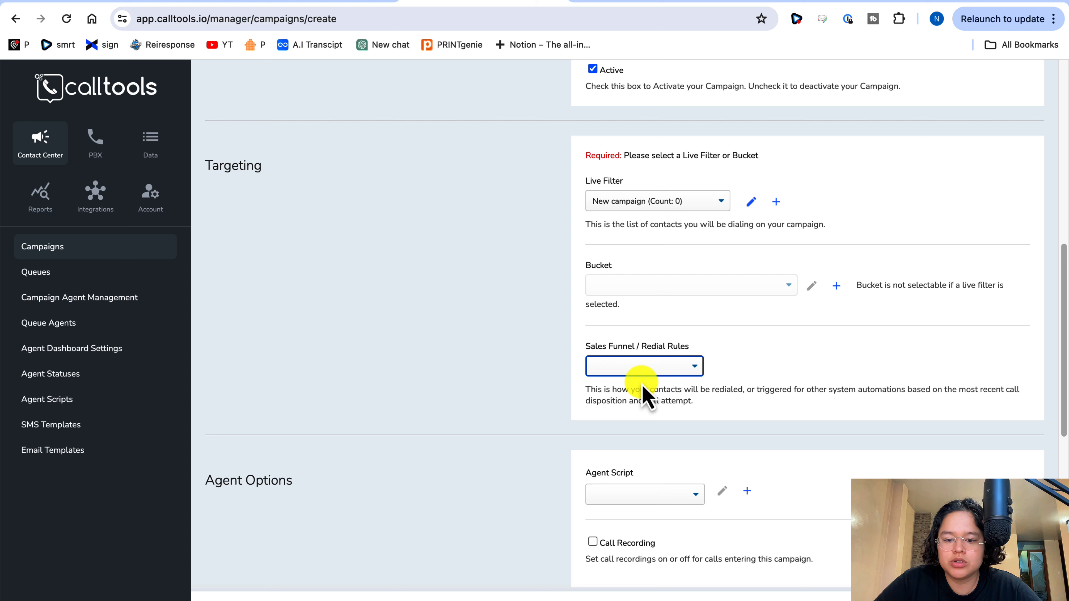
left_click(645, 370)
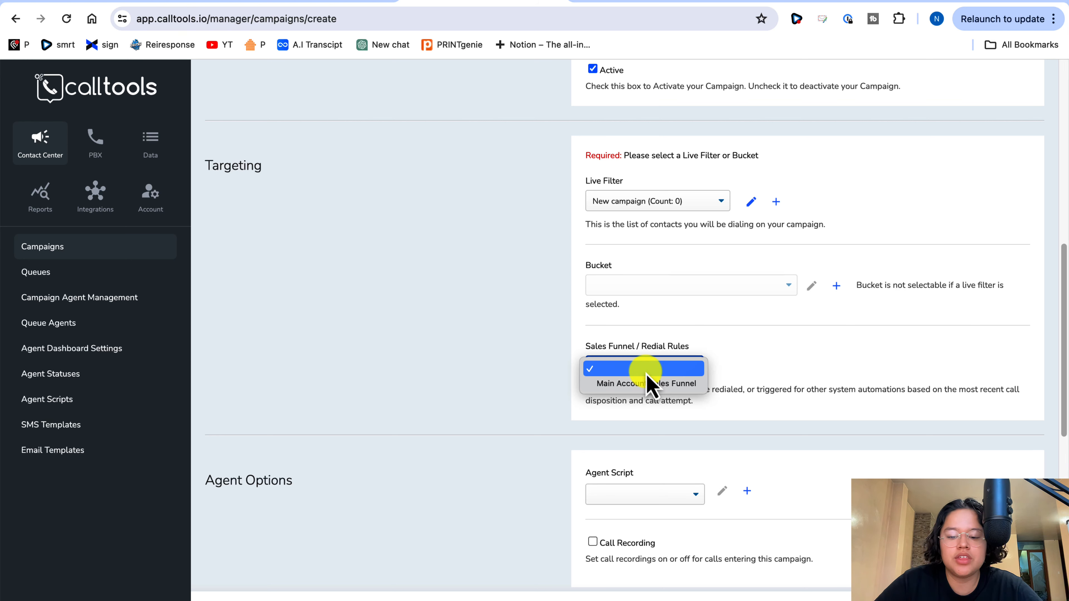
left_click(660, 387)
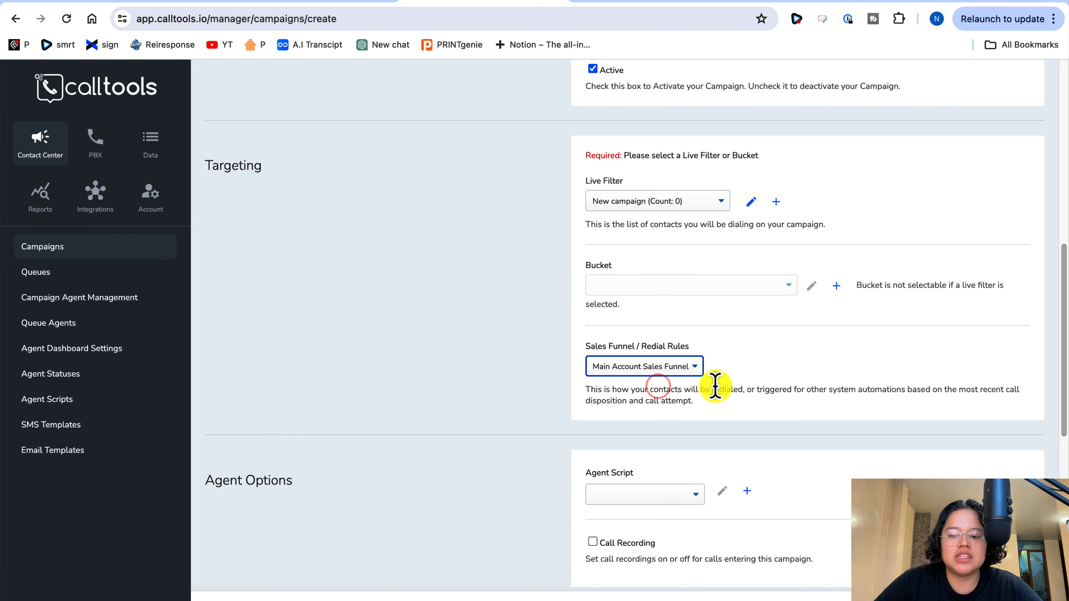
Enable call recording in the campaign's agent options.
scroll(711, 387, "down", 5)
scroll(720, 399, "down", 1)
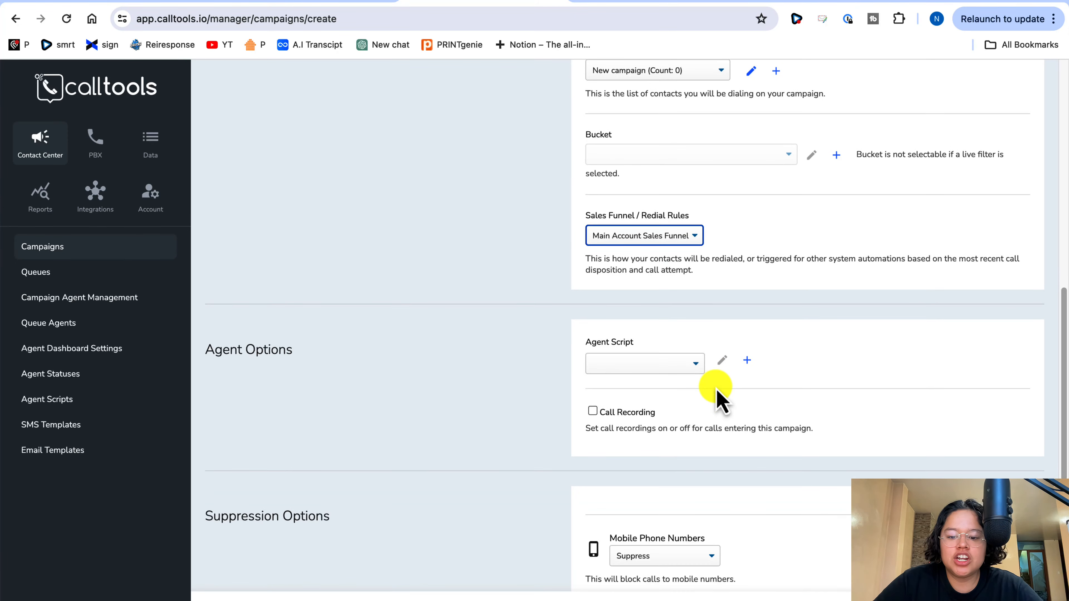
left_click(593, 411)
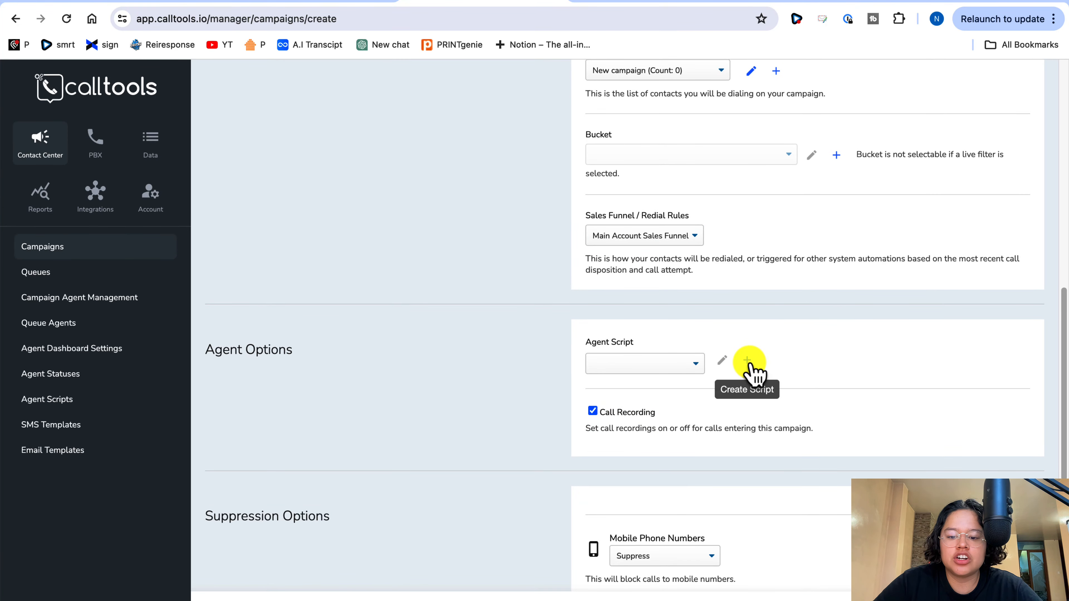
left_click(748, 361)
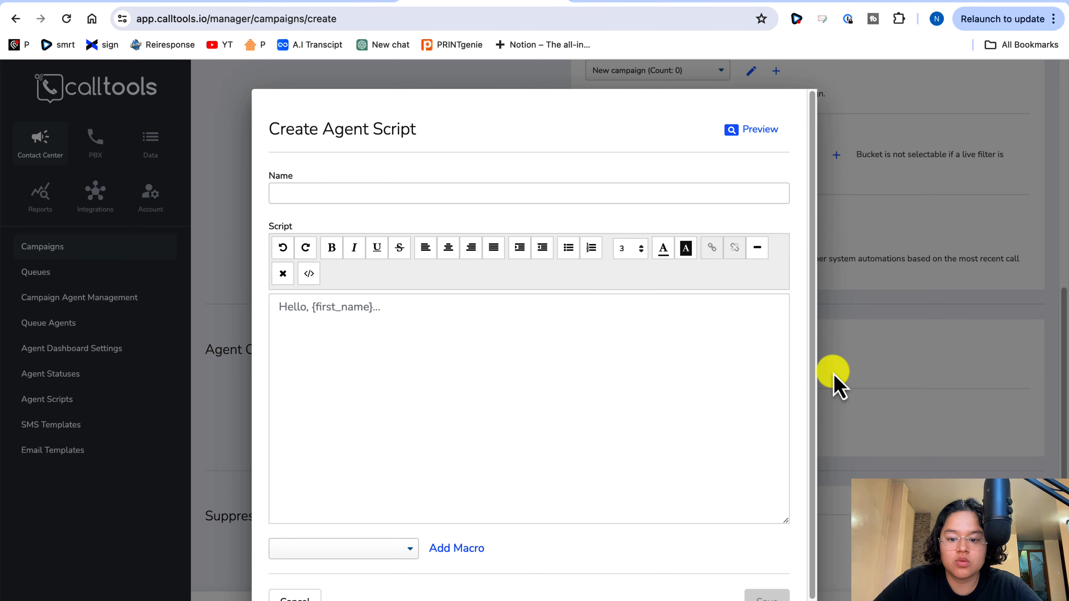
left_click(770, 365)
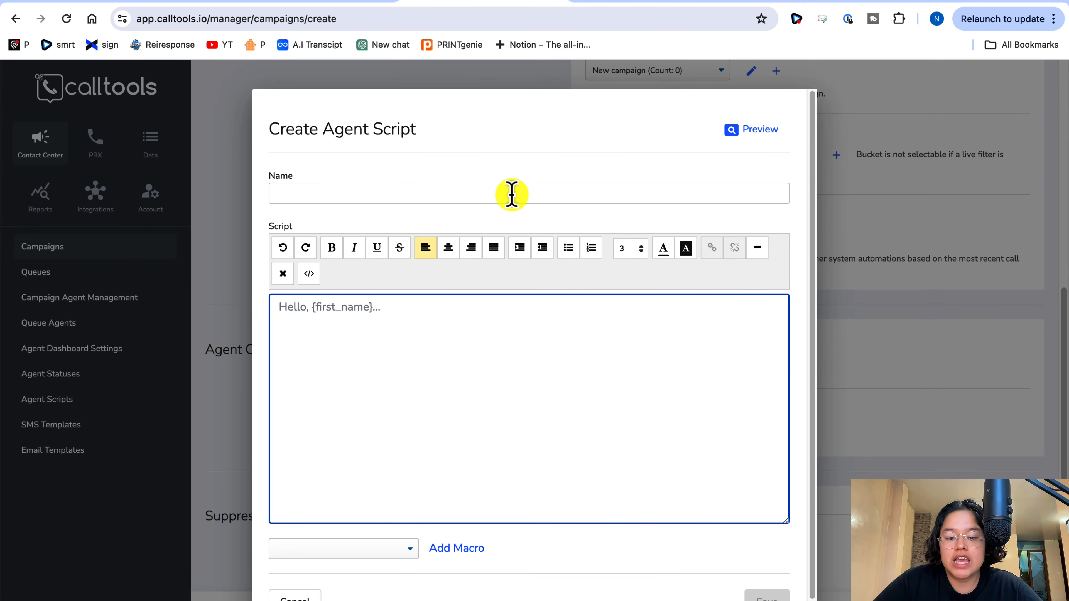
left_click(865, 338)
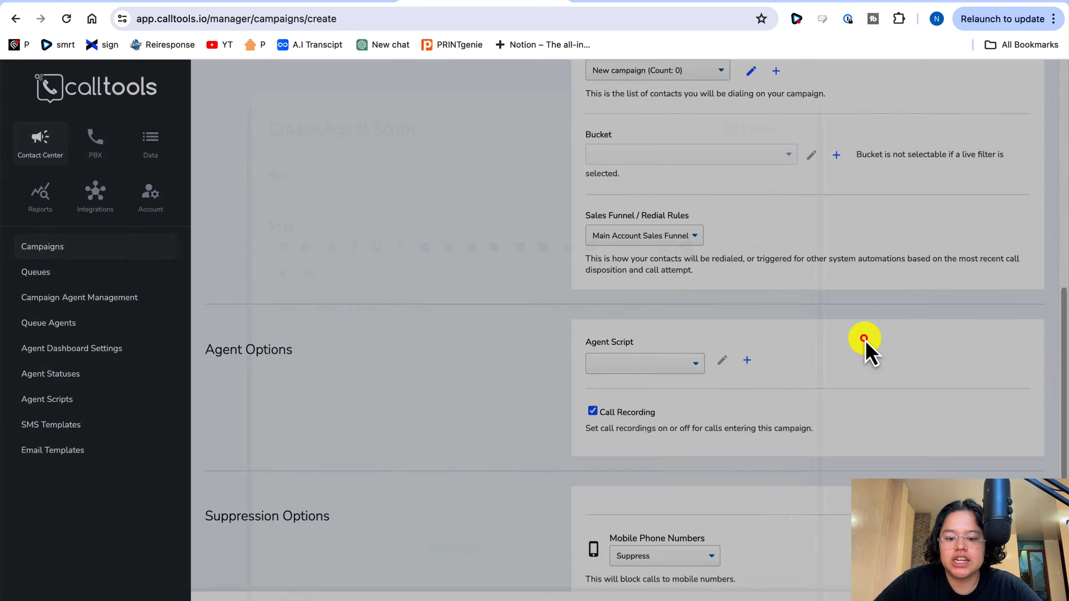
Set the campaign's mobile phone numbers suppression option to Allow.
scroll(711, 383, "down", 2)
scroll(711, 383, "down", 3)
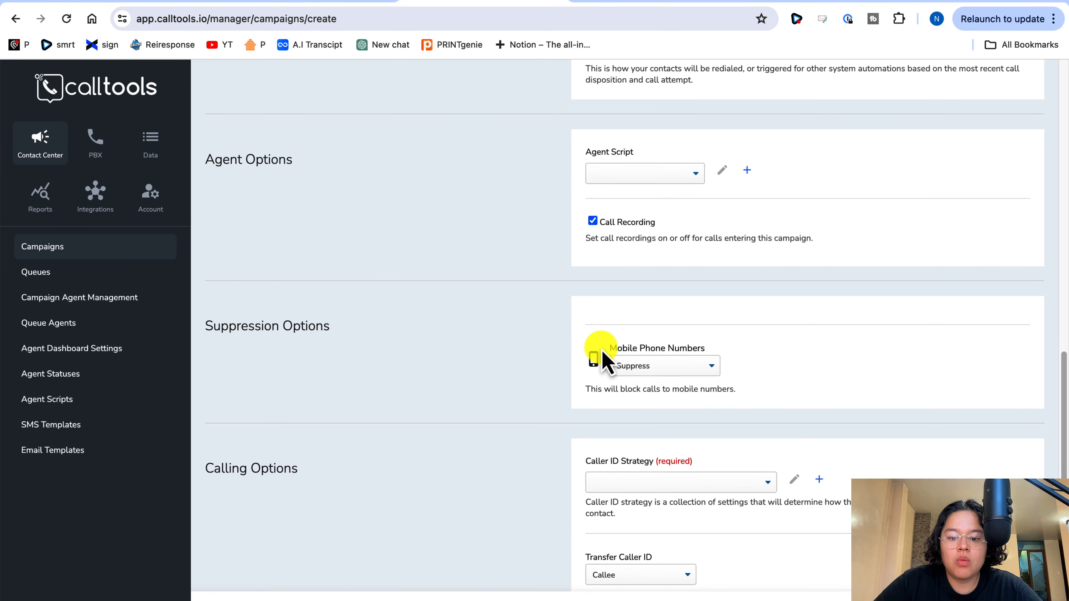
left_click(663, 366)
left_click(657, 339)
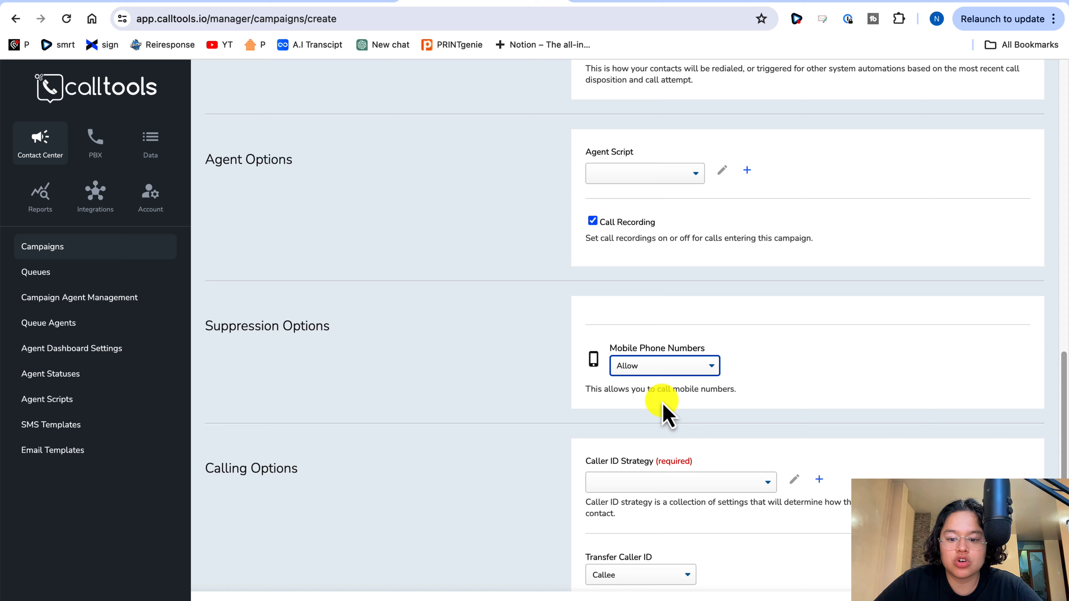
Set the campaign's caller ID strategy to 75 DAILY LIMIT in the calling options.
scroll(695, 411, "down", 3)
left_click(631, 356)
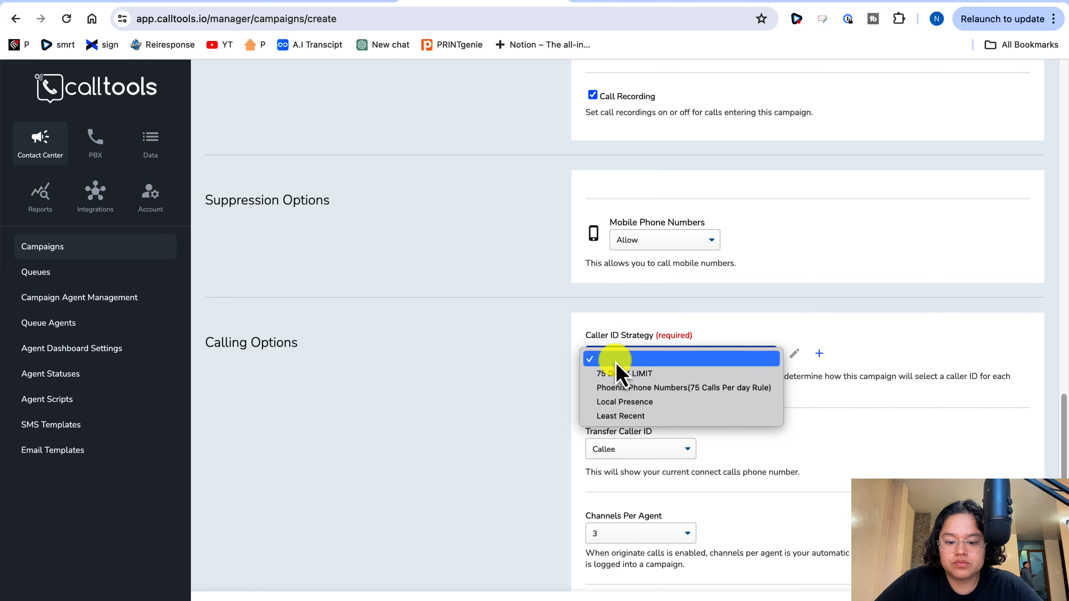
left_click(598, 332)
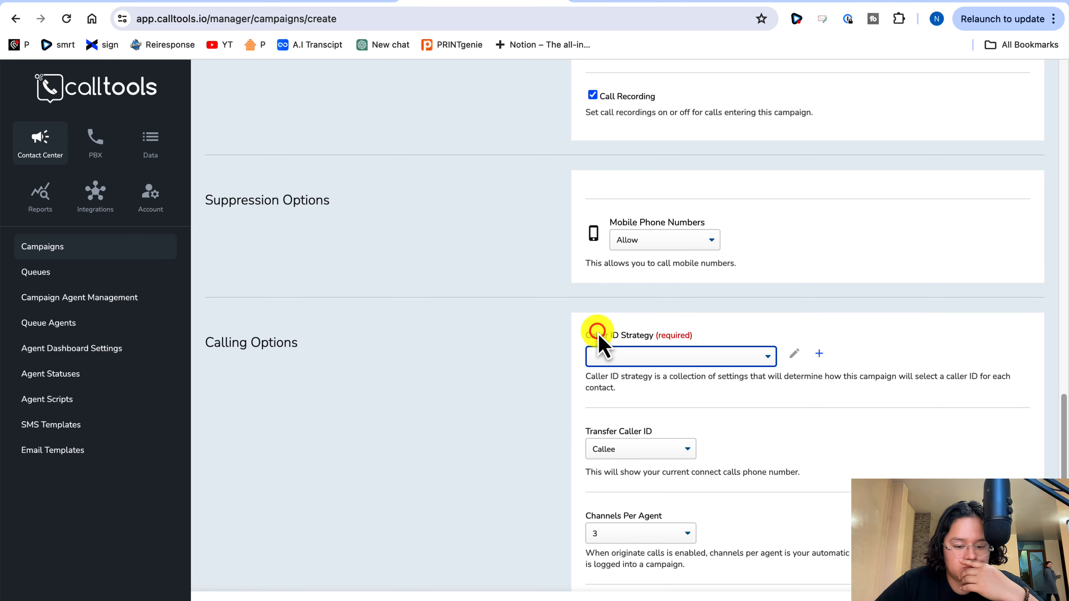
left_click(650, 353)
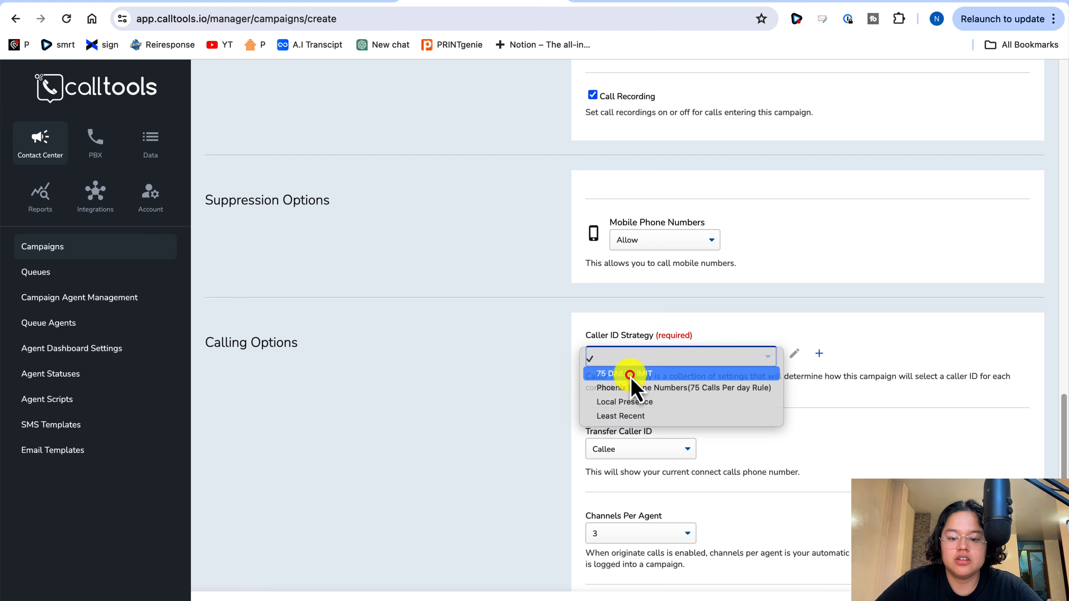
left_click(629, 375)
Select 3 channels per agent in the calling options and create the campaign.
scroll(644, 370, "down", 2)
scroll(644, 370, "down", 1)
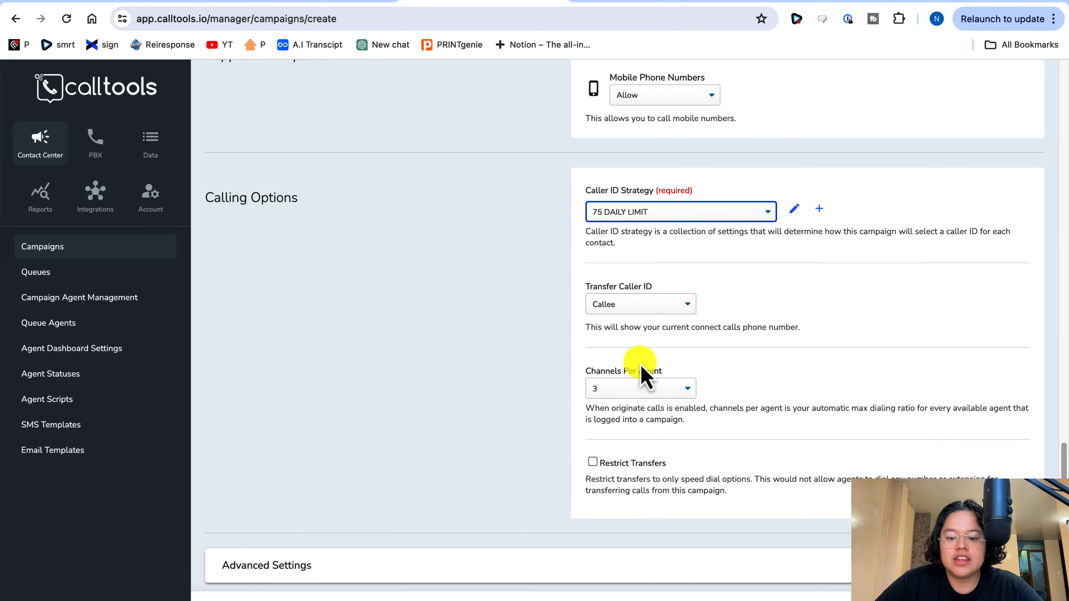
left_click(618, 388)
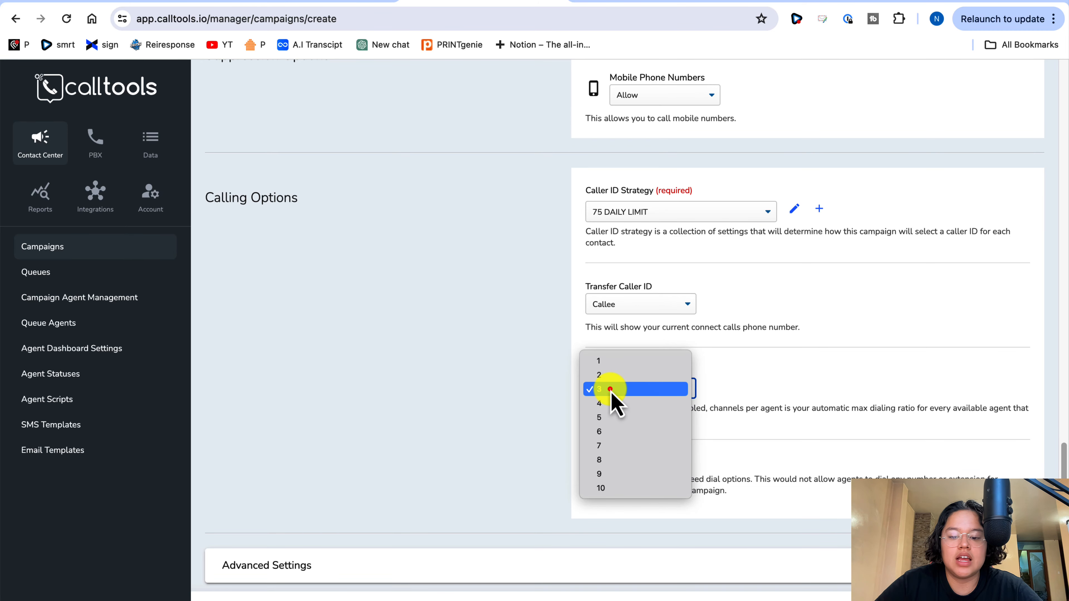
left_click(611, 390)
scroll(640, 438, "down", 1)
scroll(639, 437, "up", 8)
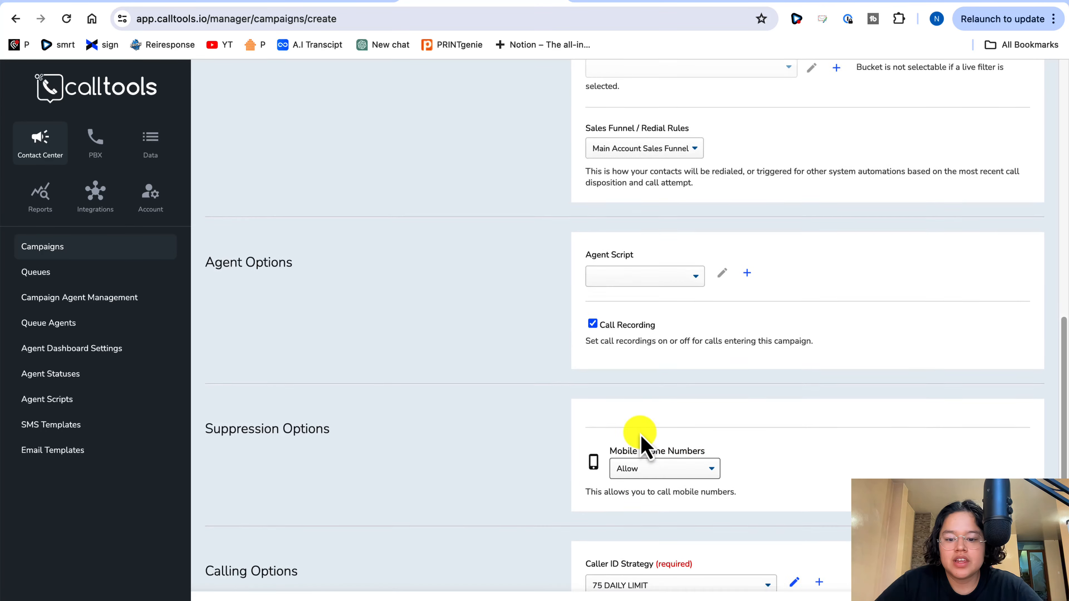
scroll(639, 436, "up", 10)
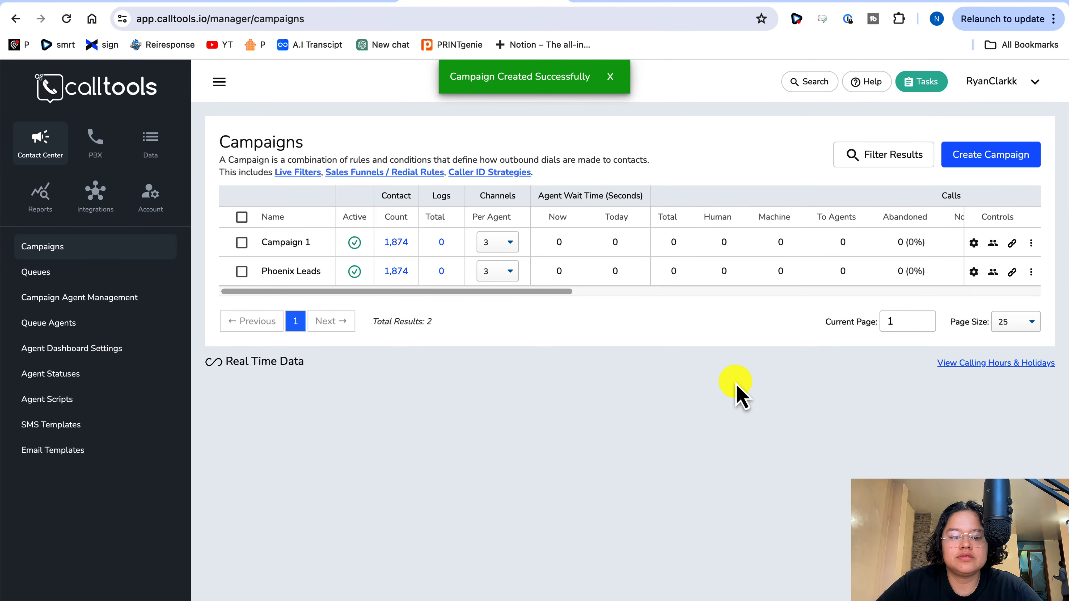
Open Campaign 1 for editing and add the listed agent to its current members.
left_click(1031, 243)
left_click(935, 312)
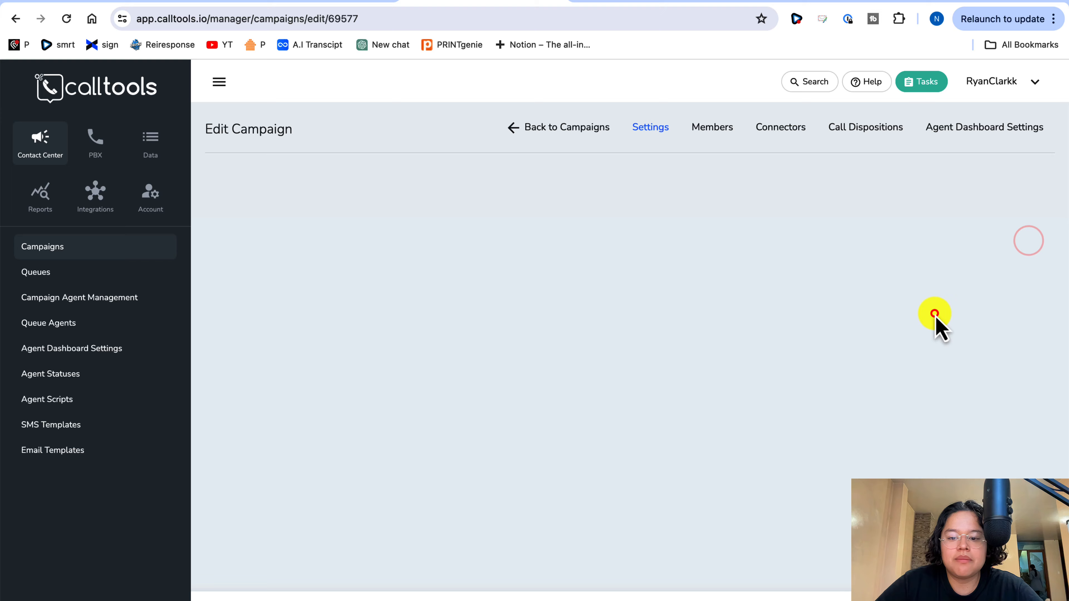
left_click(710, 126)
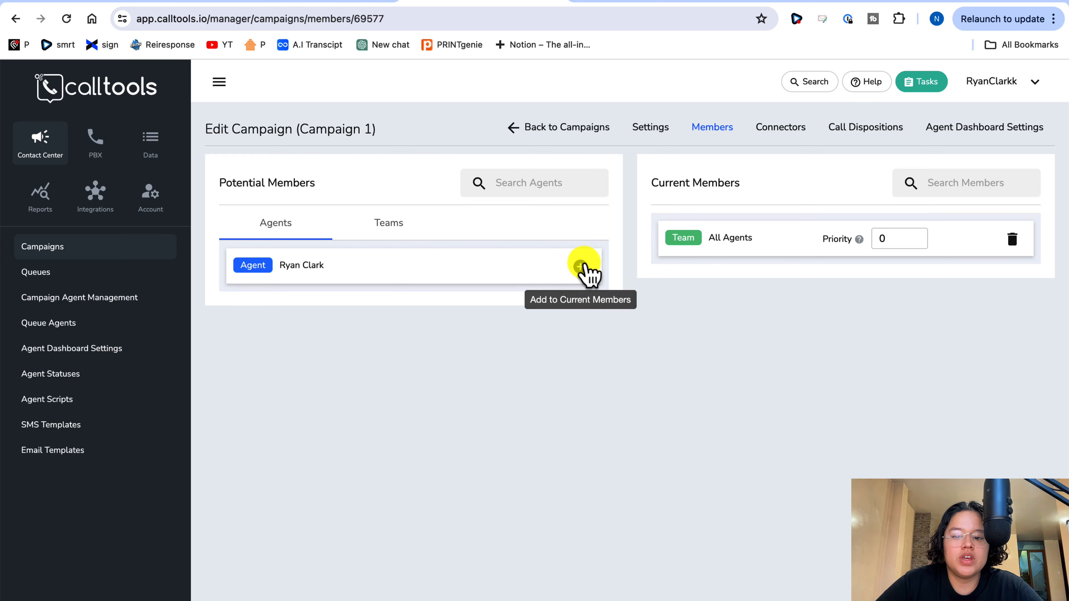
left_click(581, 266)
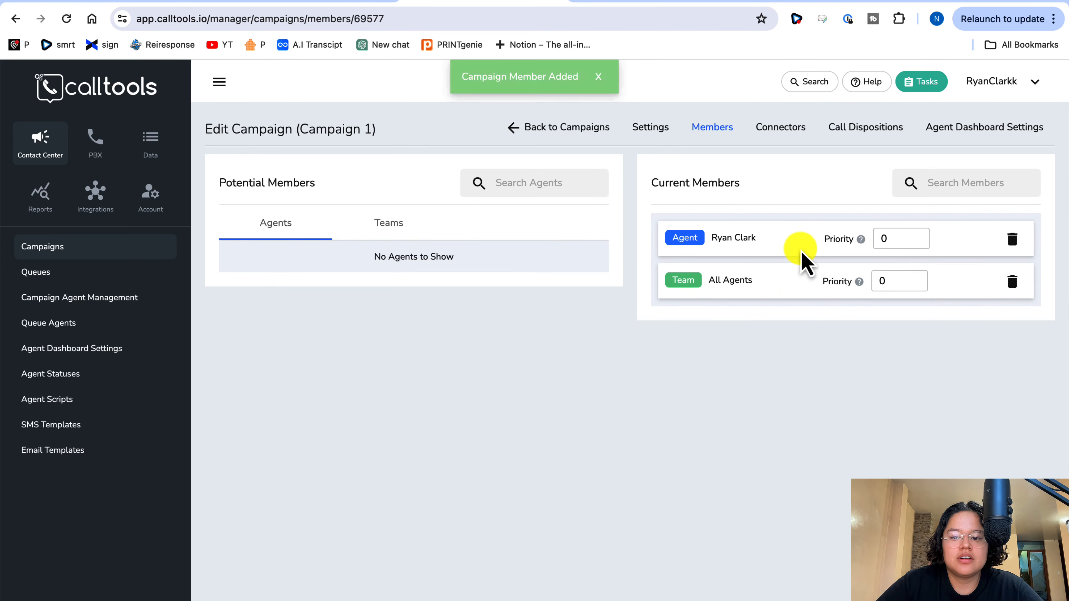
Enable the Zillow and Google Maps connectors for Campaign 1.
left_click(792, 129)
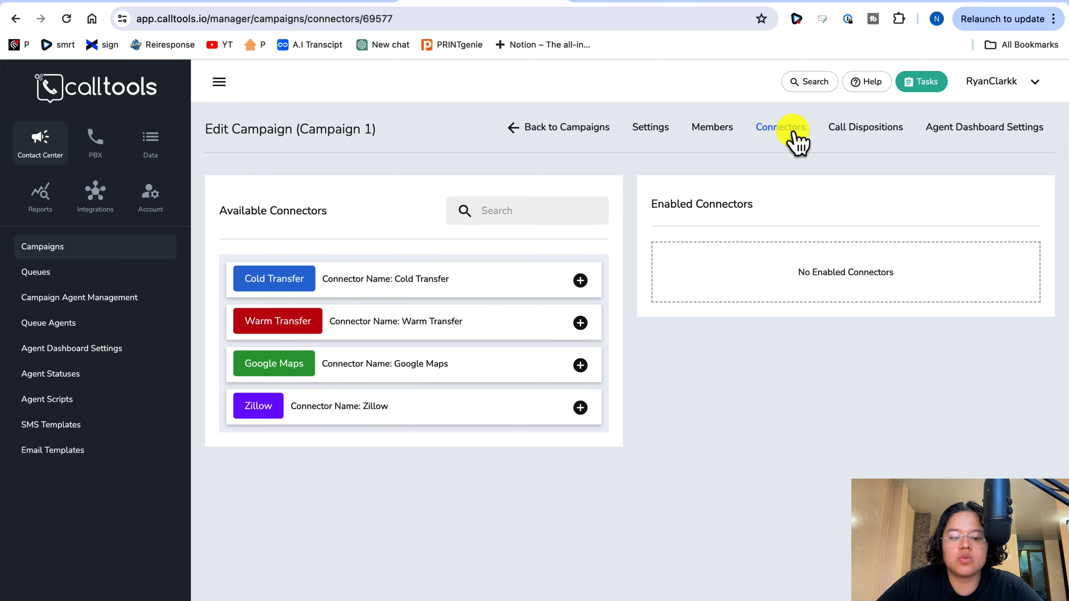
left_click(581, 408)
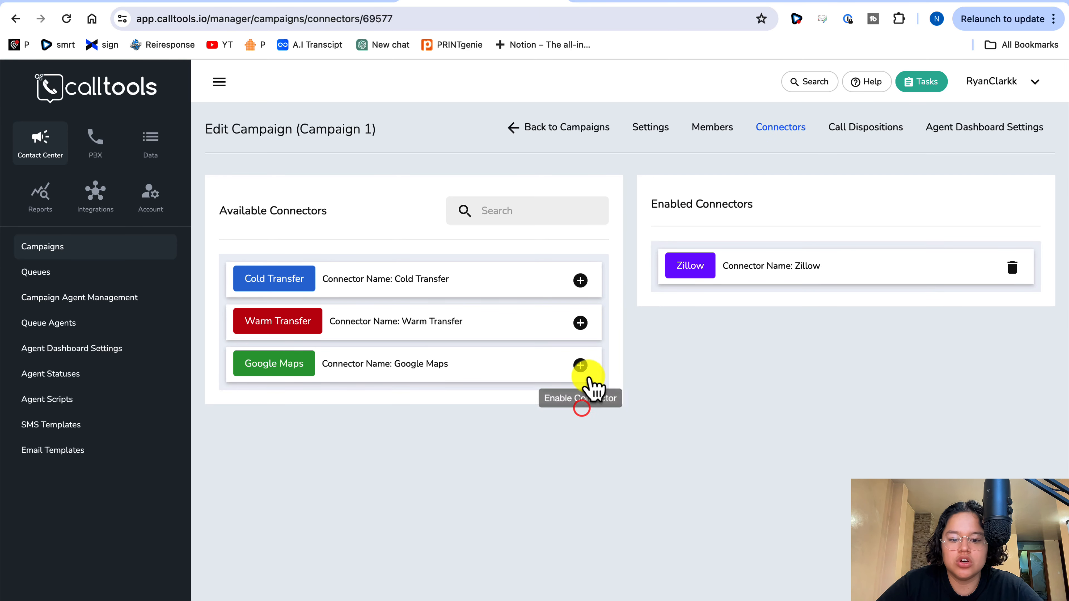
left_click(580, 364)
Enable all available call dispositions for Campaign 1, from Yes- Interested through DNC This Number.
left_click(848, 135)
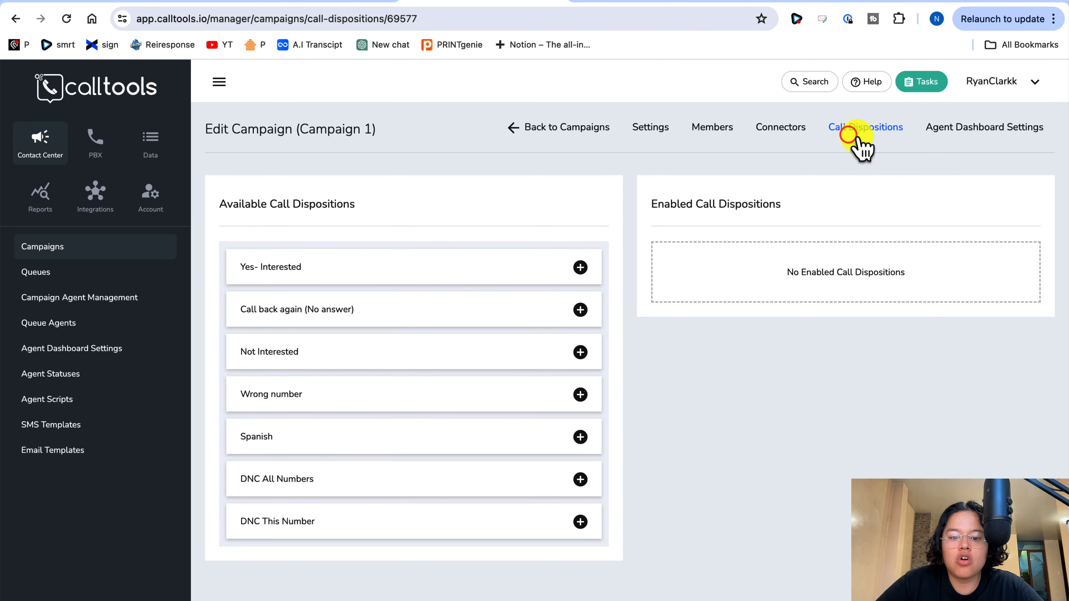
left_click(583, 266)
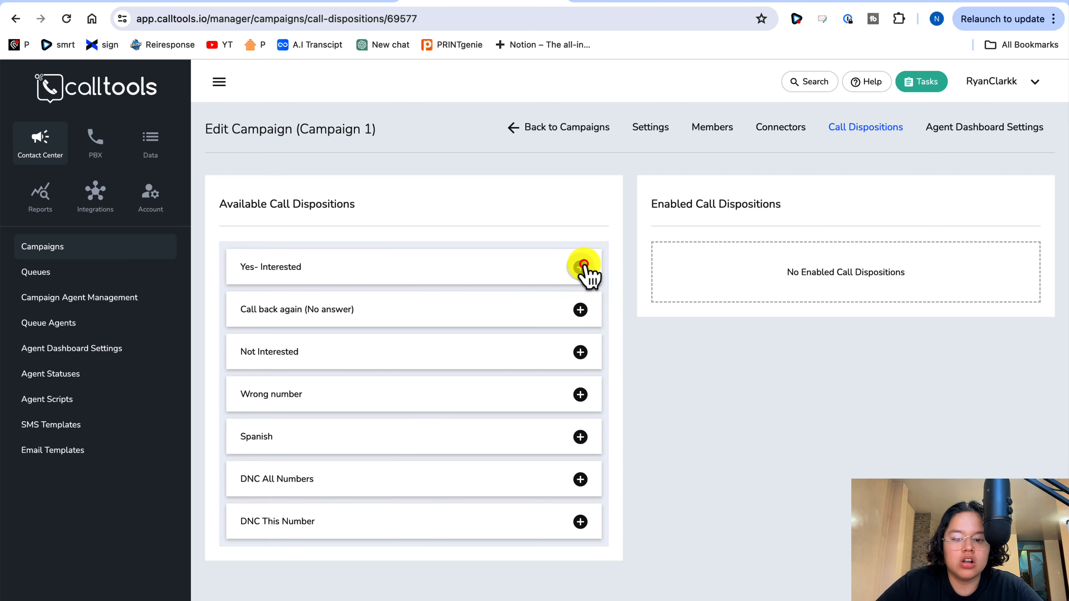
left_click(583, 265)
left_click(583, 265)
left_click(583, 265)
left_click(583, 265)
left_click(583, 265)
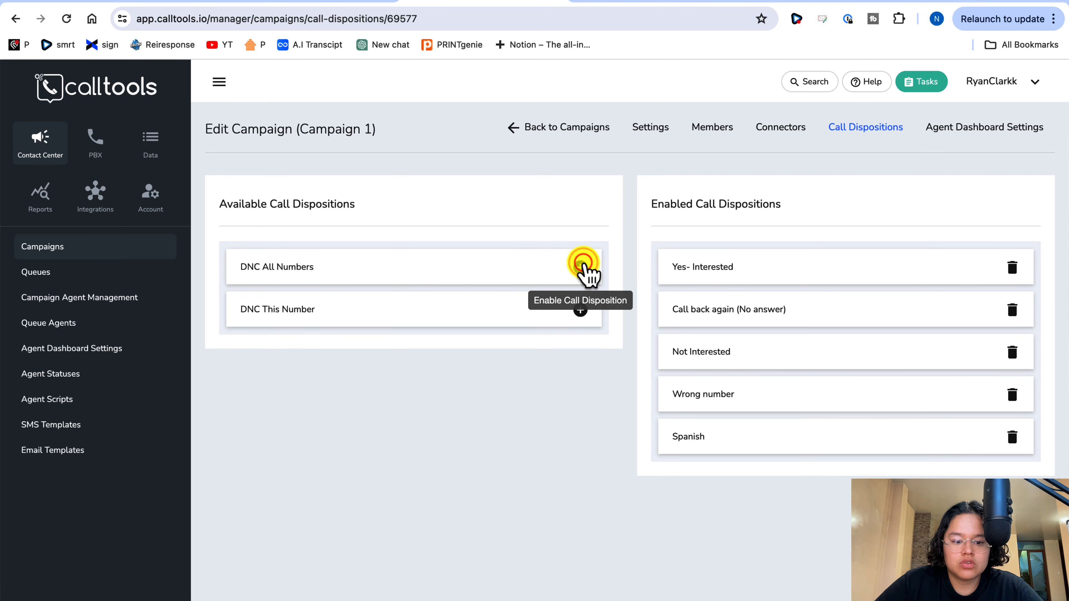
left_click(583, 265)
left_click(583, 265)
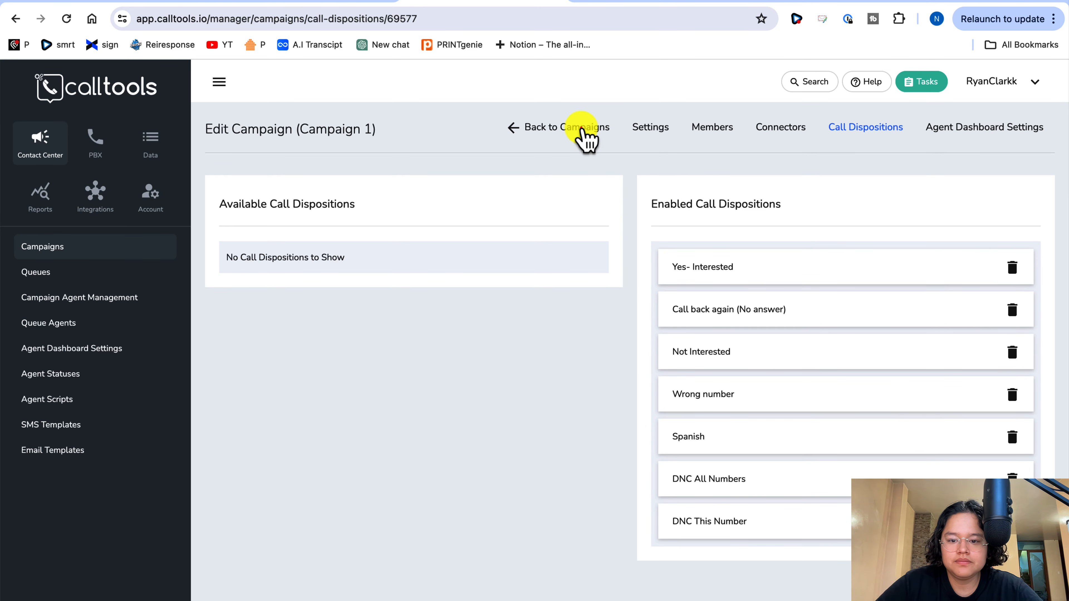
Return to the campaign list and reopen the settings of Campaign 1.
left_click(582, 130)
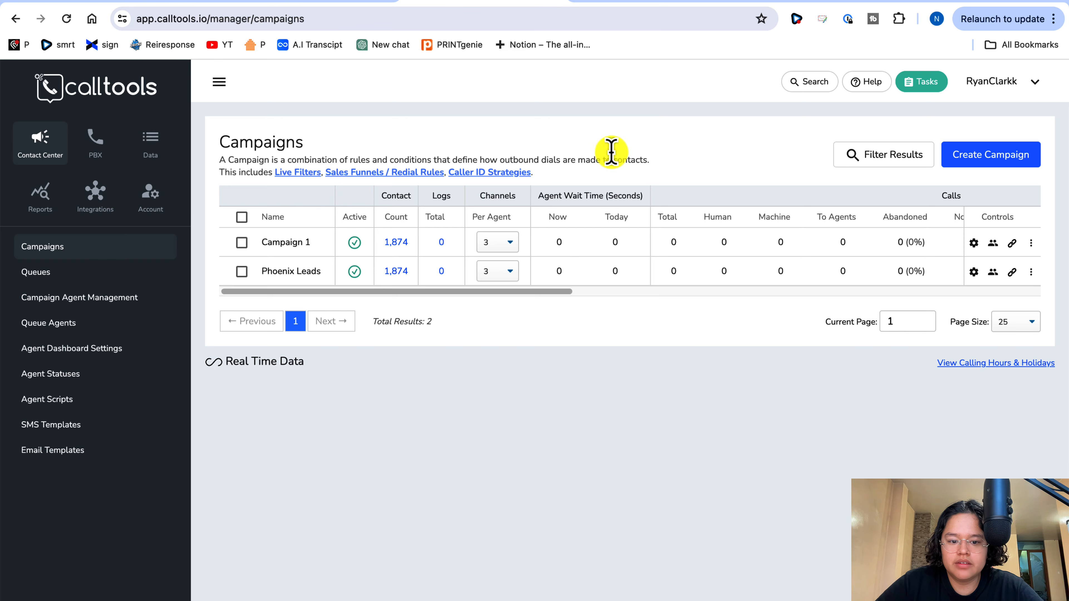
left_click(1039, 245)
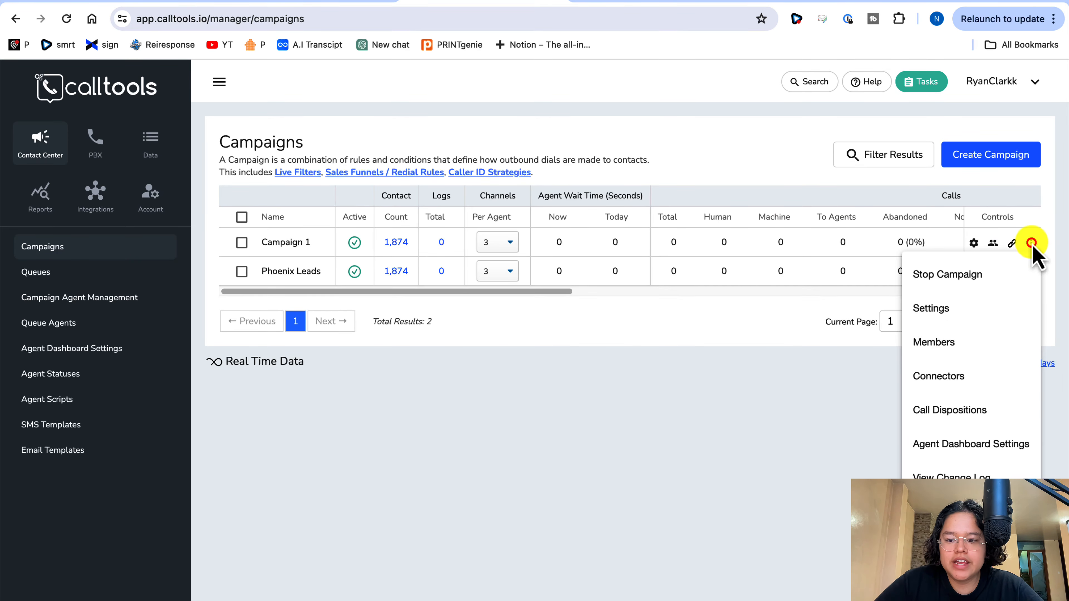
left_click(936, 311)
Review Campaign 1's basic, targeting, agent and suppression settings.
scroll(890, 389, "down", 10)
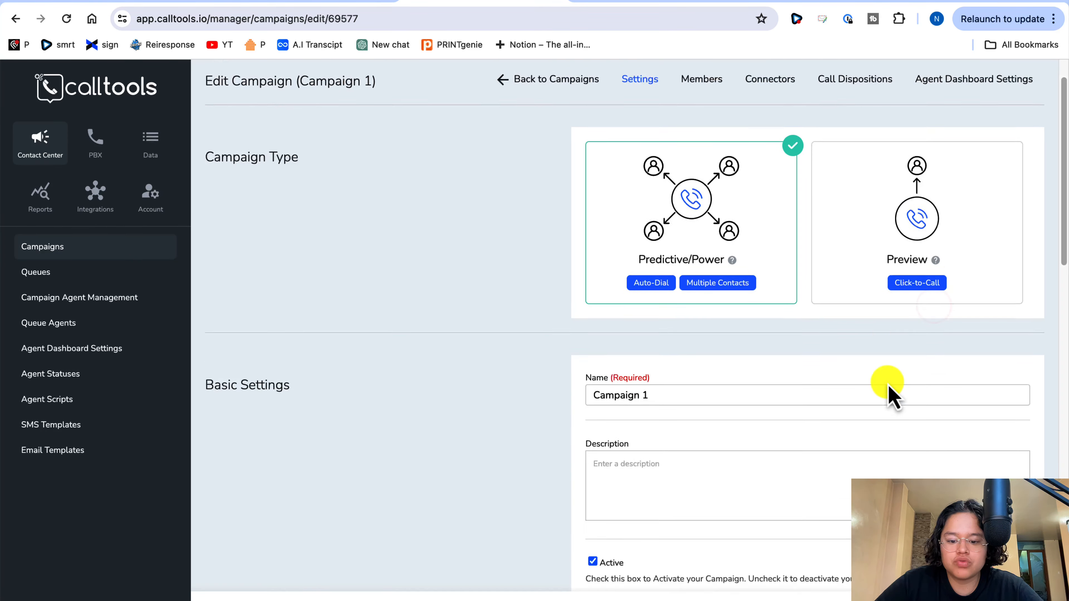
scroll(890, 394, "down", 2)
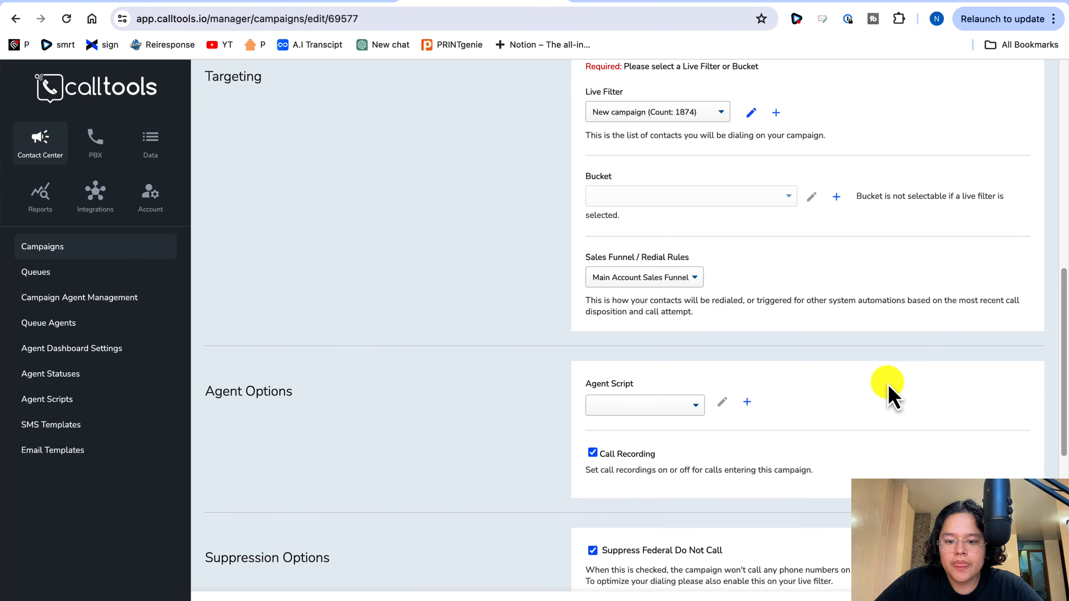
scroll(890, 394, "up", 6)
scroll(892, 396, "up", 3)
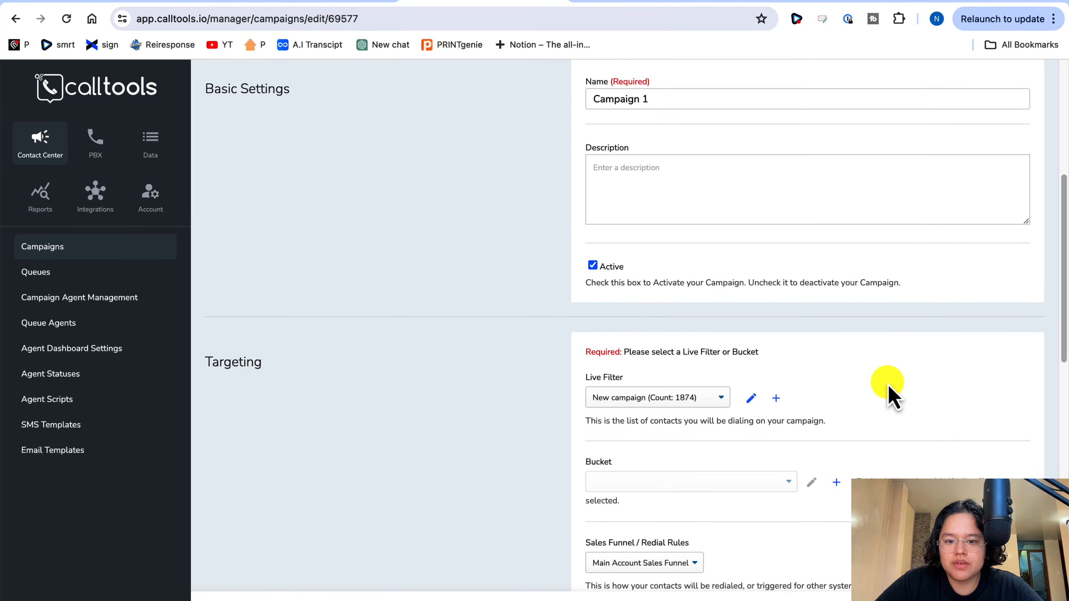
scroll(892, 396, "down", 4)
scroll(891, 396, "down", 4)
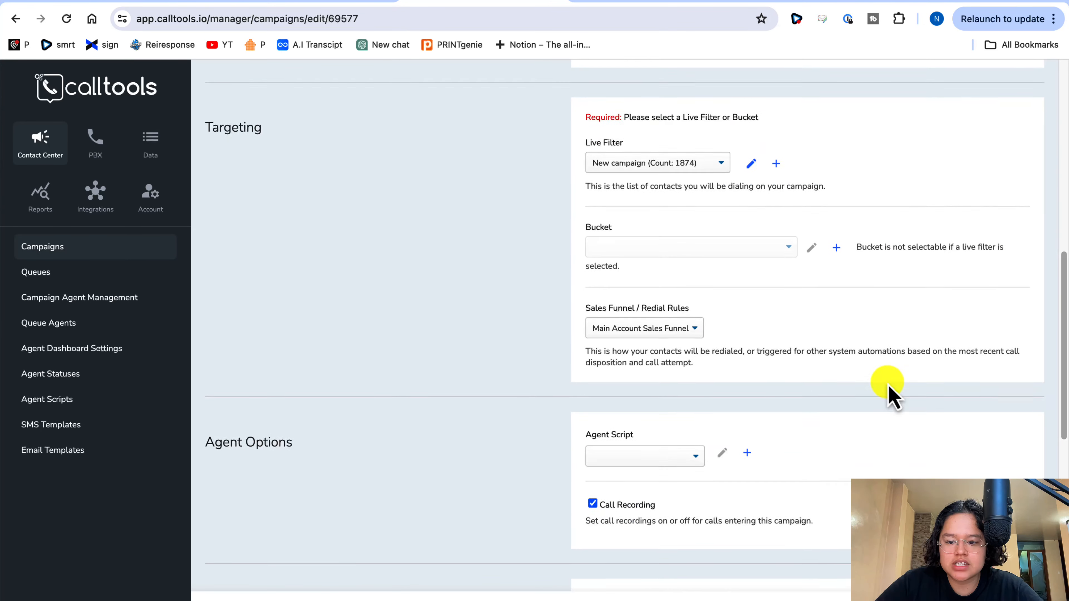
scroll(727, 155, "down", 9)
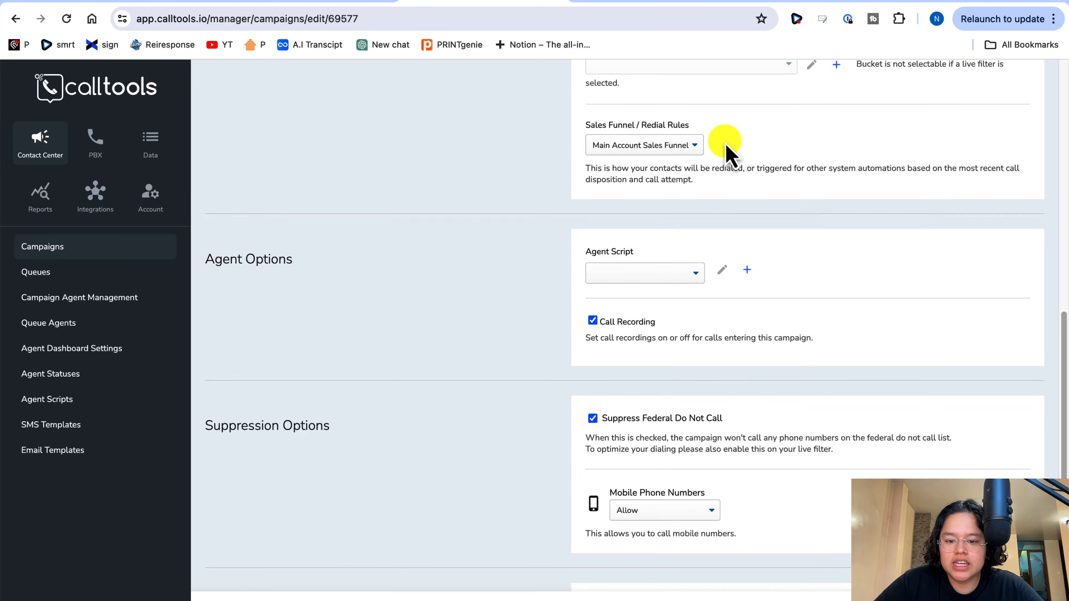
scroll(725, 140, "up", 5)
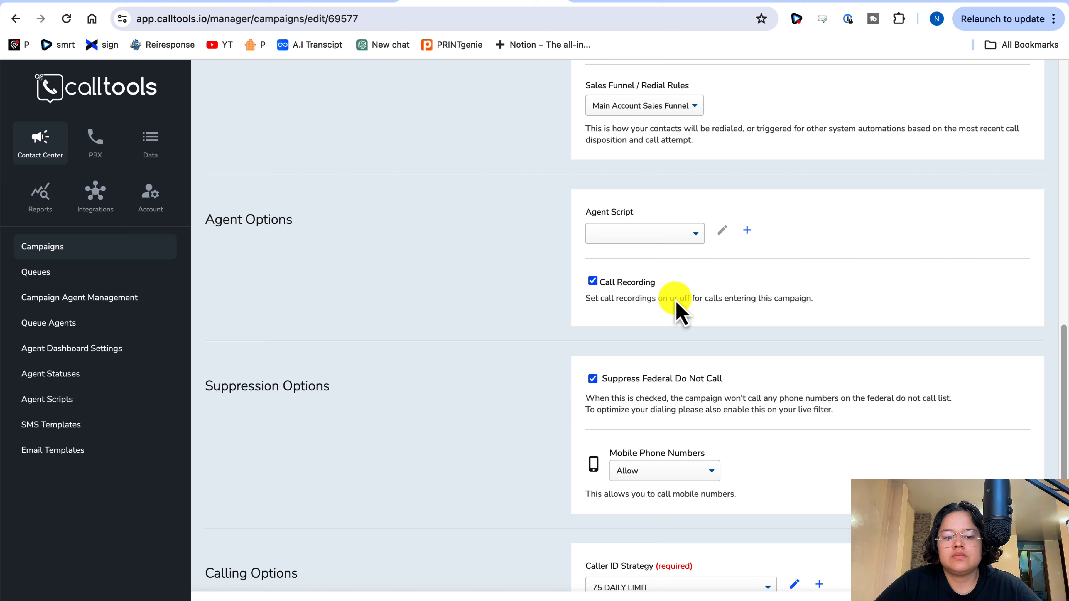
scroll(676, 312, "down", 1)
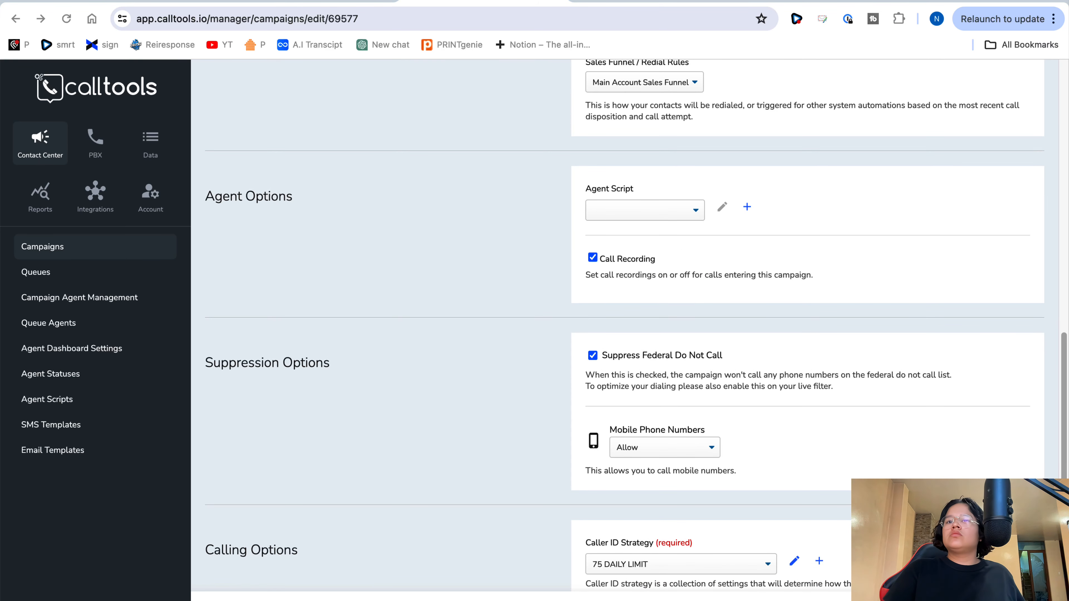
scroll(753, 360, "up", 2)
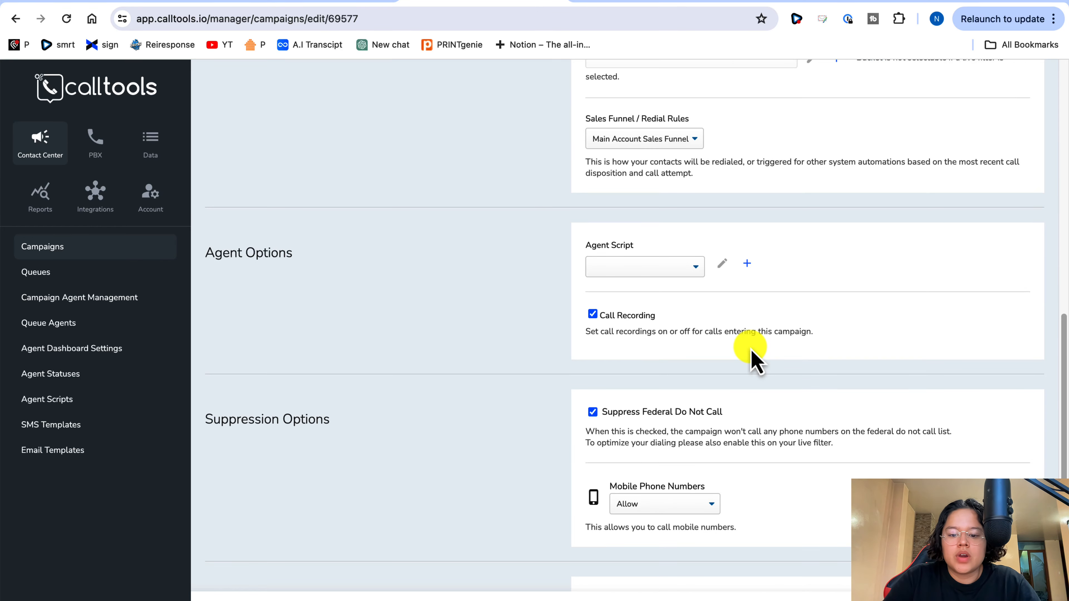
Turn off Suppress Federal Do Not Call in Campaign 1's suppression options and save the campaign.
left_click(593, 412)
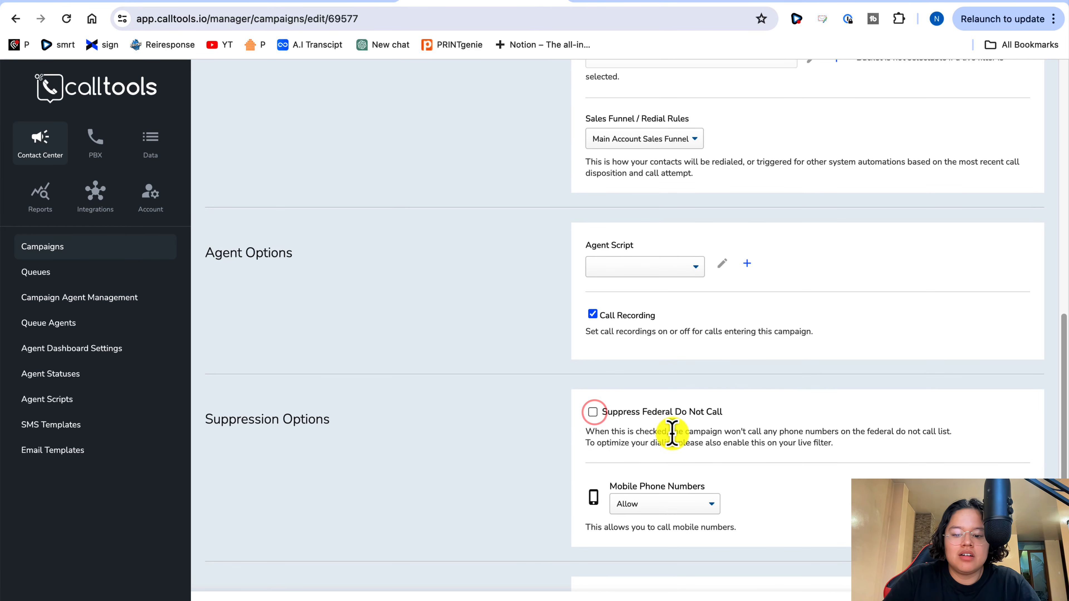
left_click_drag(613, 412, 715, 412)
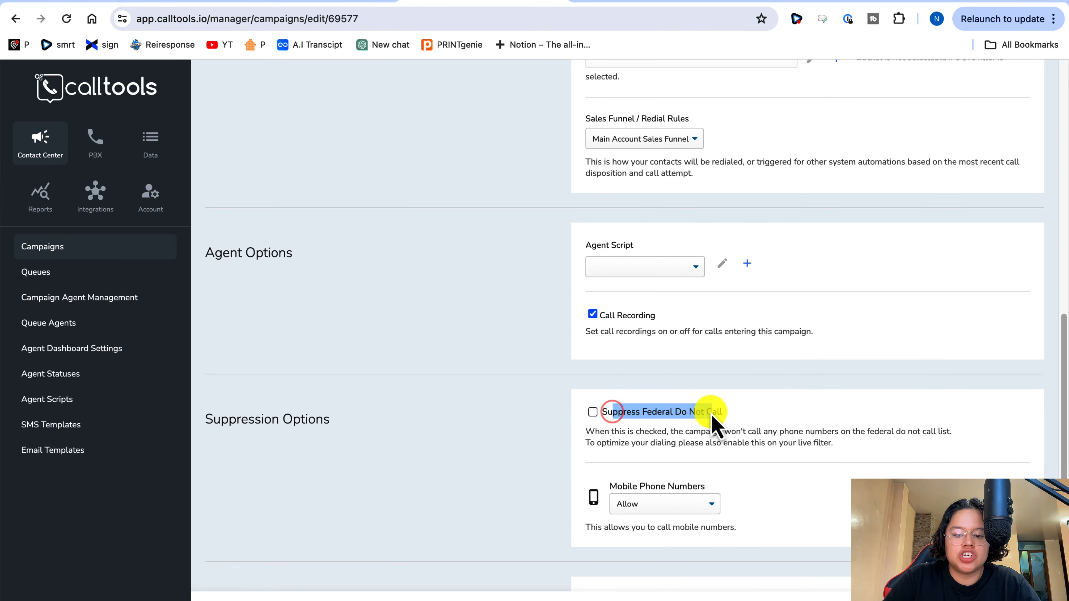
scroll(926, 473, "down", 10)
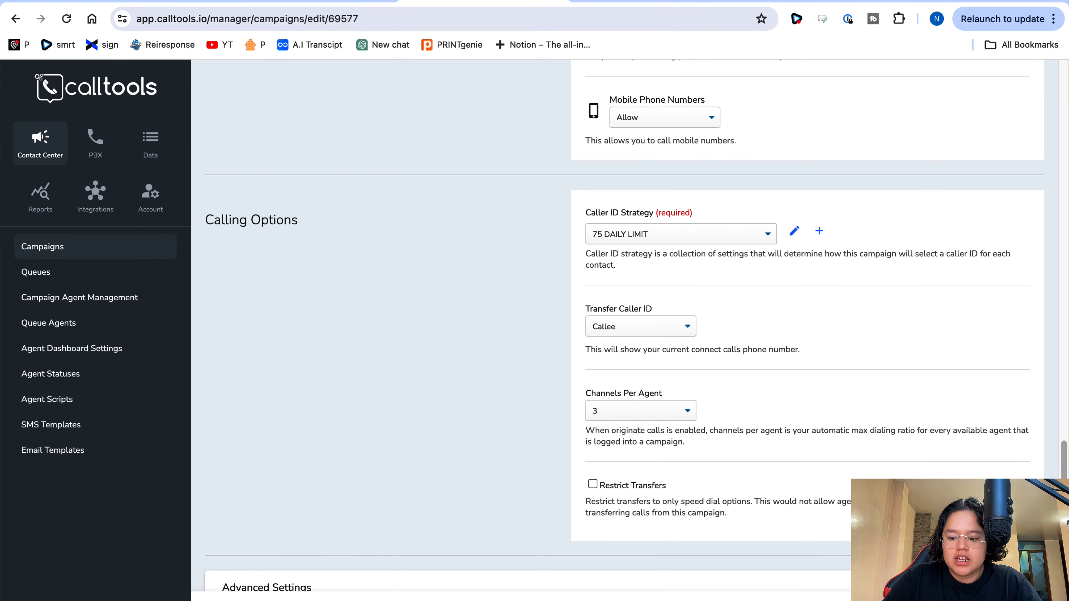
left_click(1010, 597)
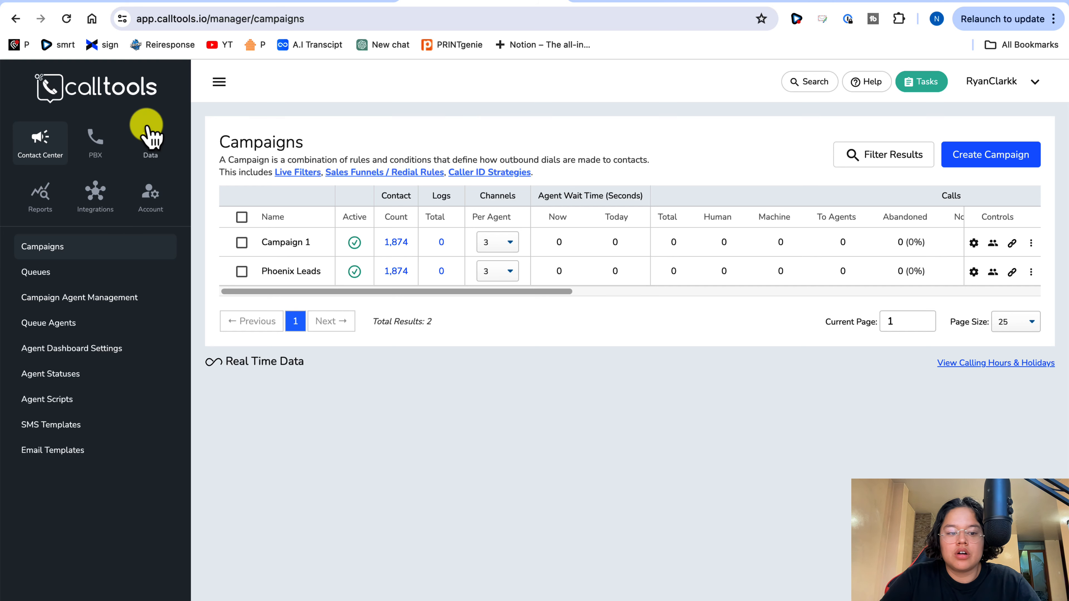
Go to the sales funnels / redial rules list and open Main Account Sales Funnel for editing.
left_click(152, 204)
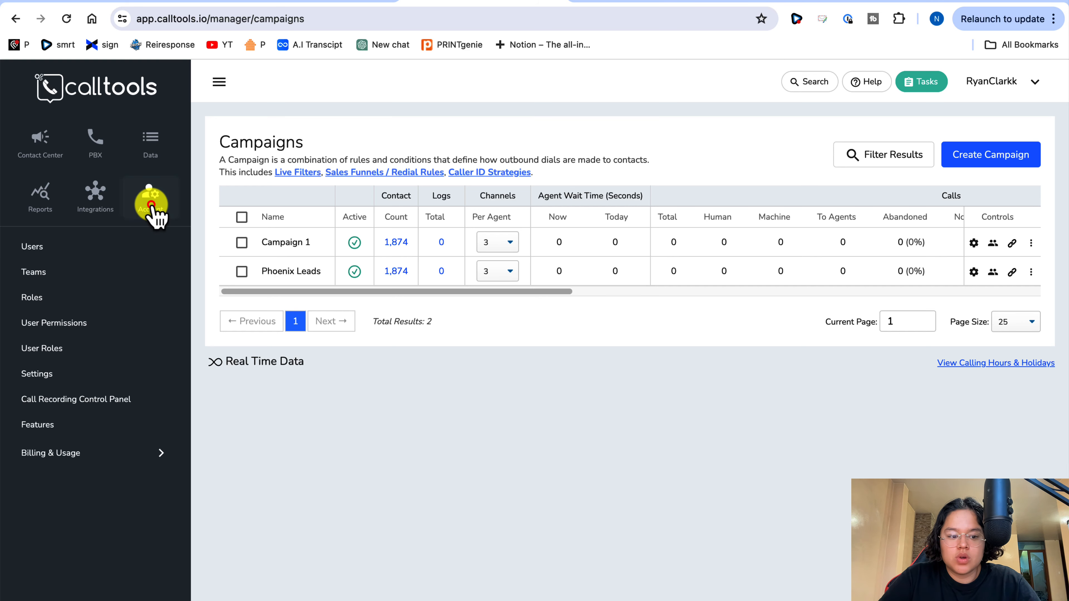
left_click(162, 160)
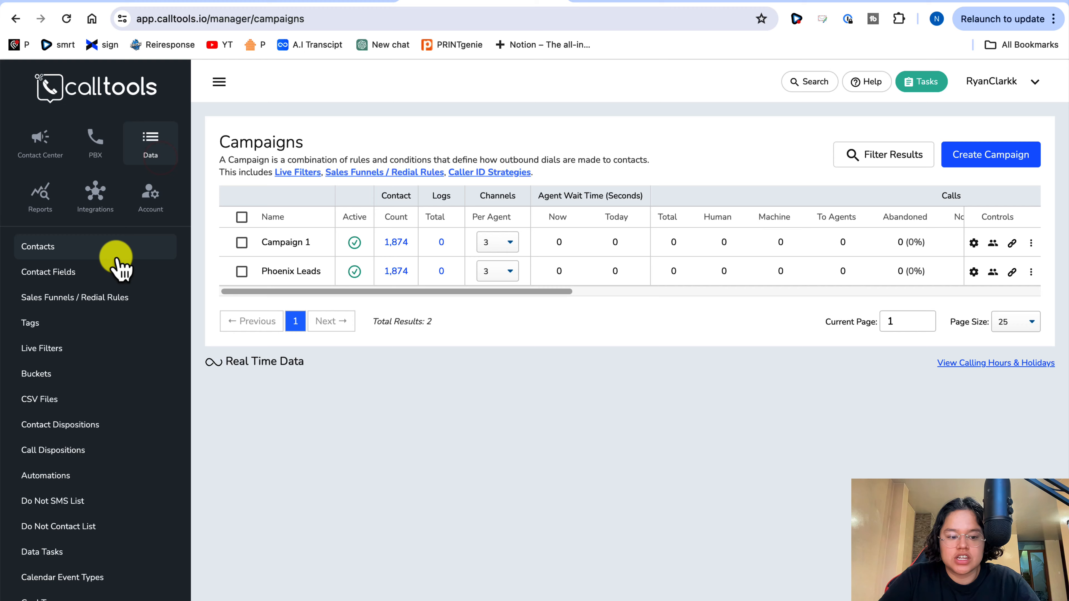
left_click(71, 312)
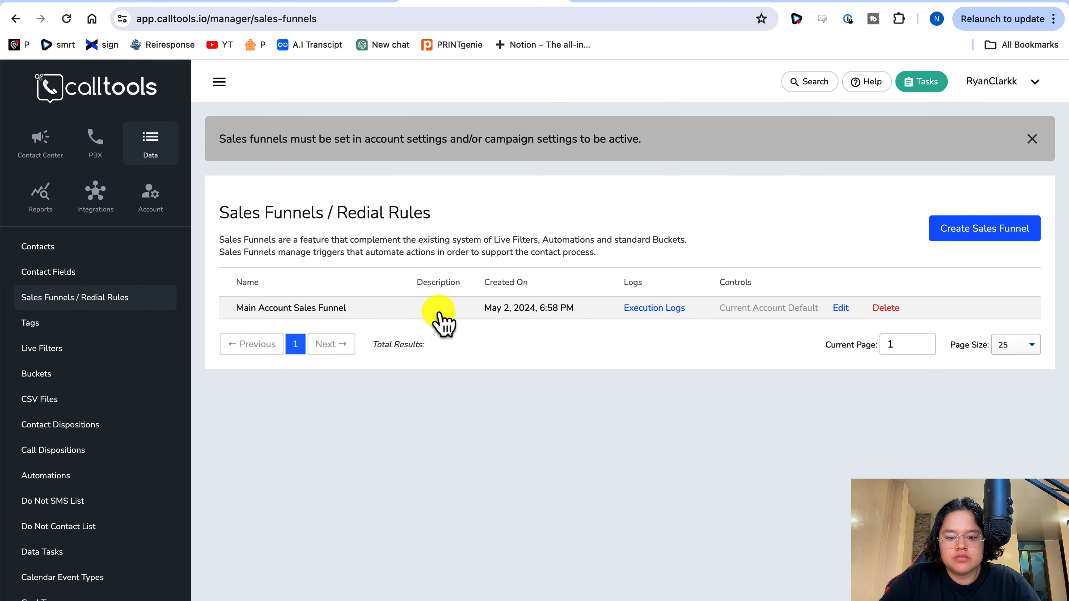
left_click(840, 309)
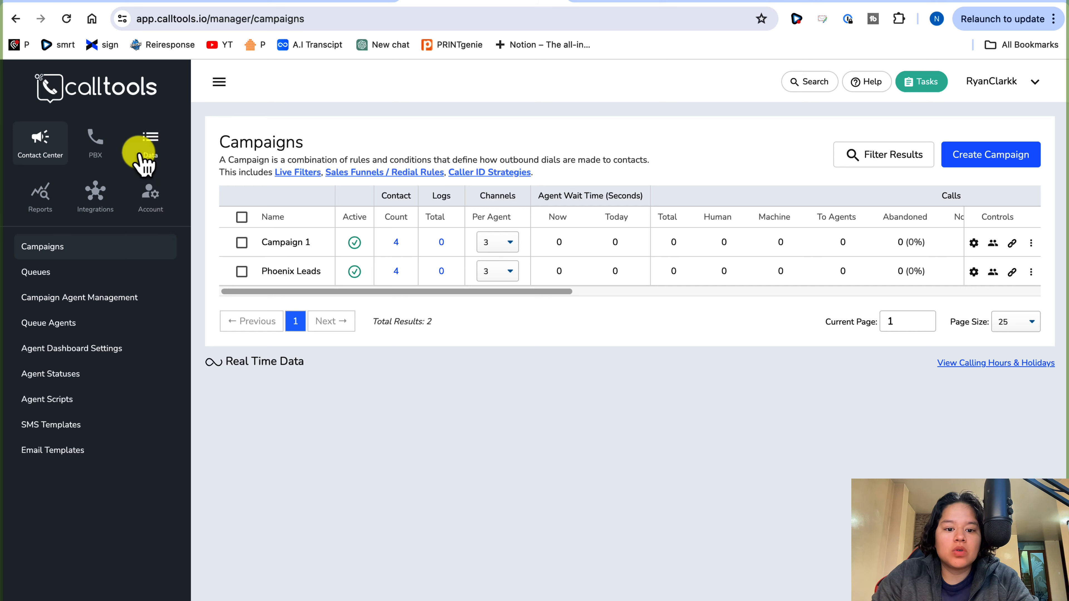
Open the rules of Main Account Sales Funnel from the sales funnels / redial rules list.
left_click(161, 157)
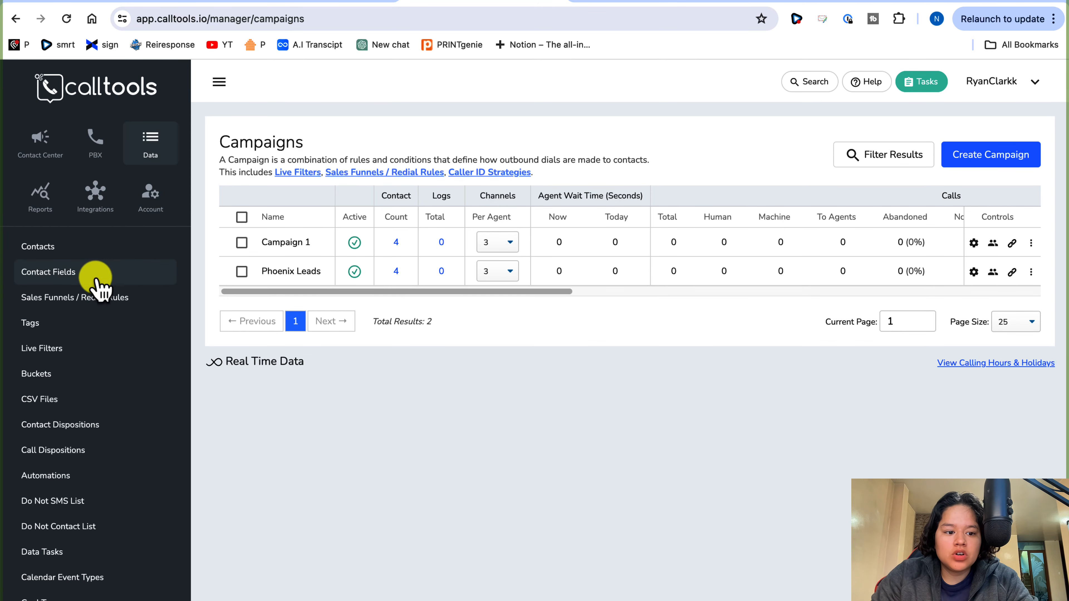
left_click(72, 299)
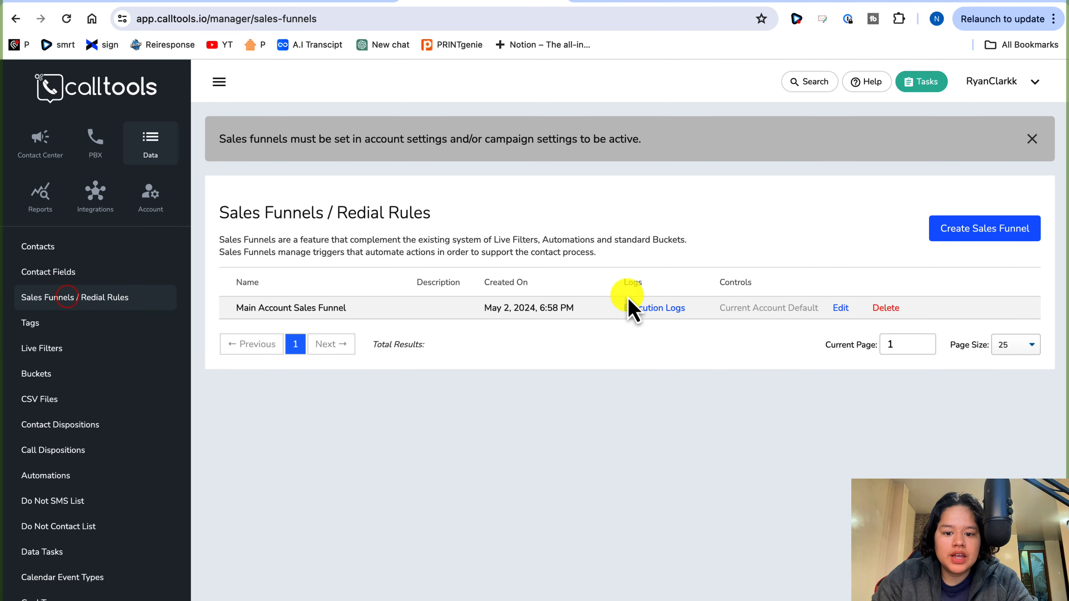
left_click(830, 313)
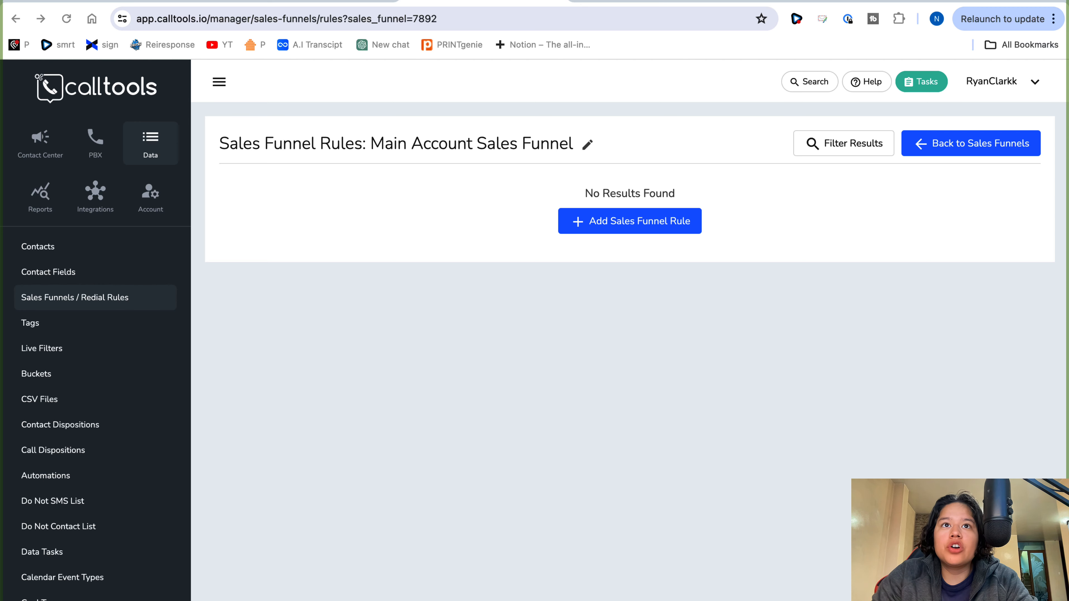
Add a sales funnel rule with the trigger Outbound Call Not Live Catch All.
left_click(596, 224)
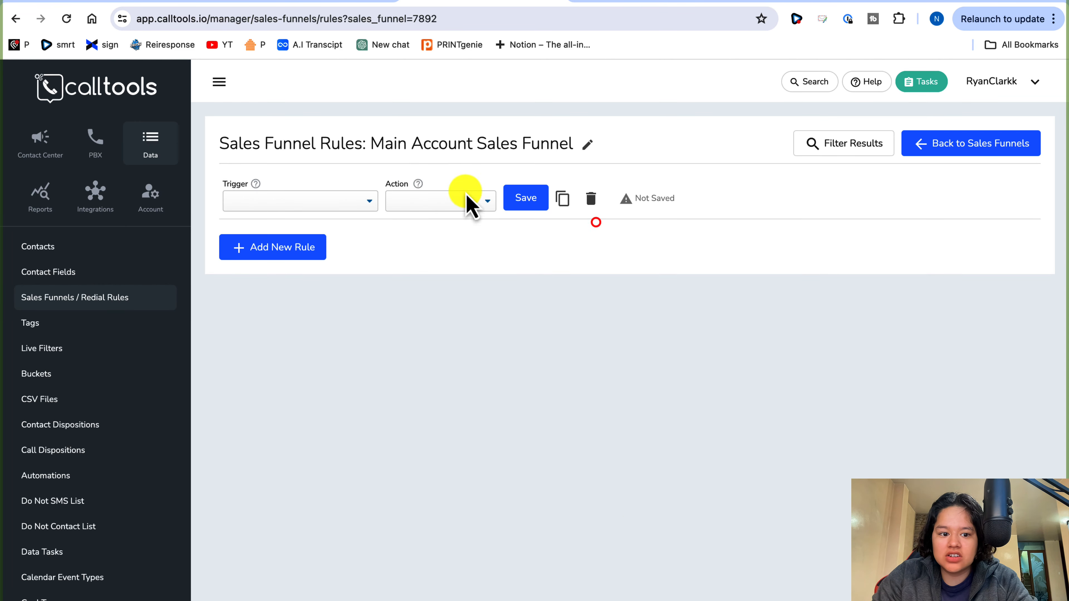
left_click(344, 209)
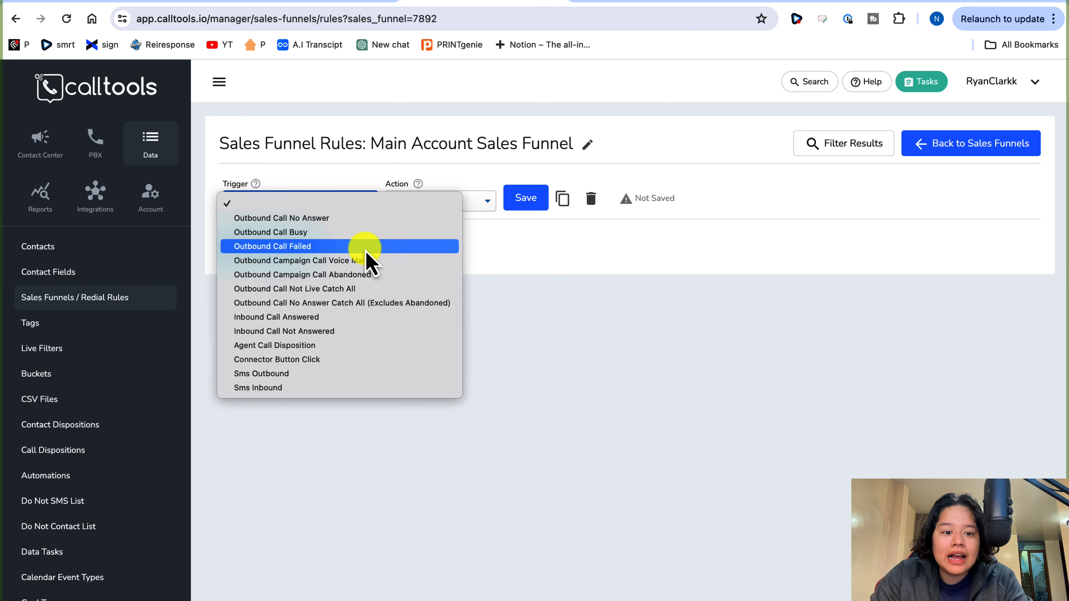
left_click(747, 354)
left_click(522, 269)
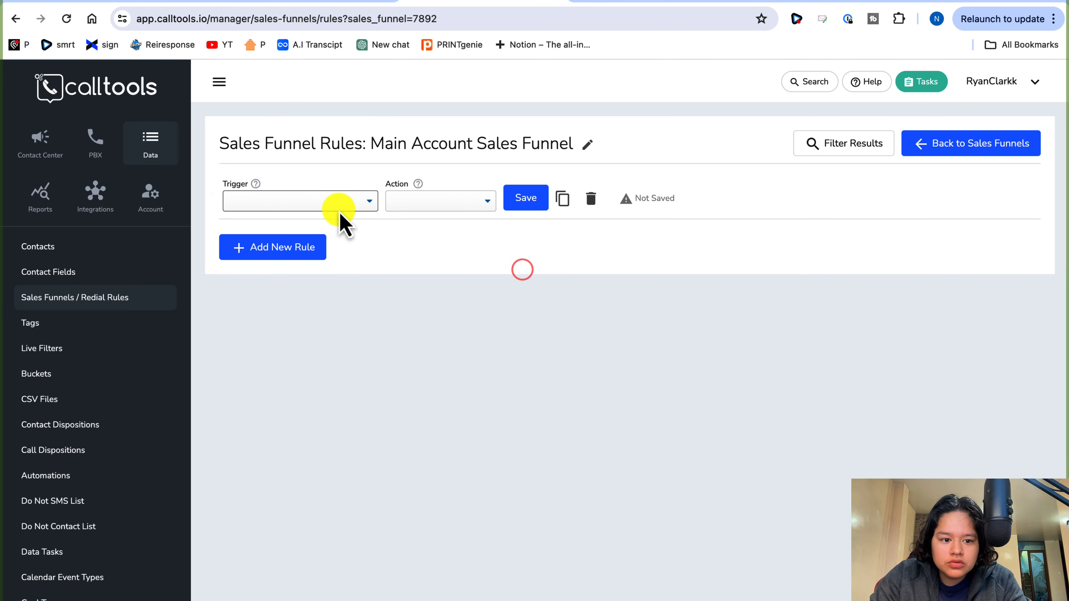
left_click(338, 198)
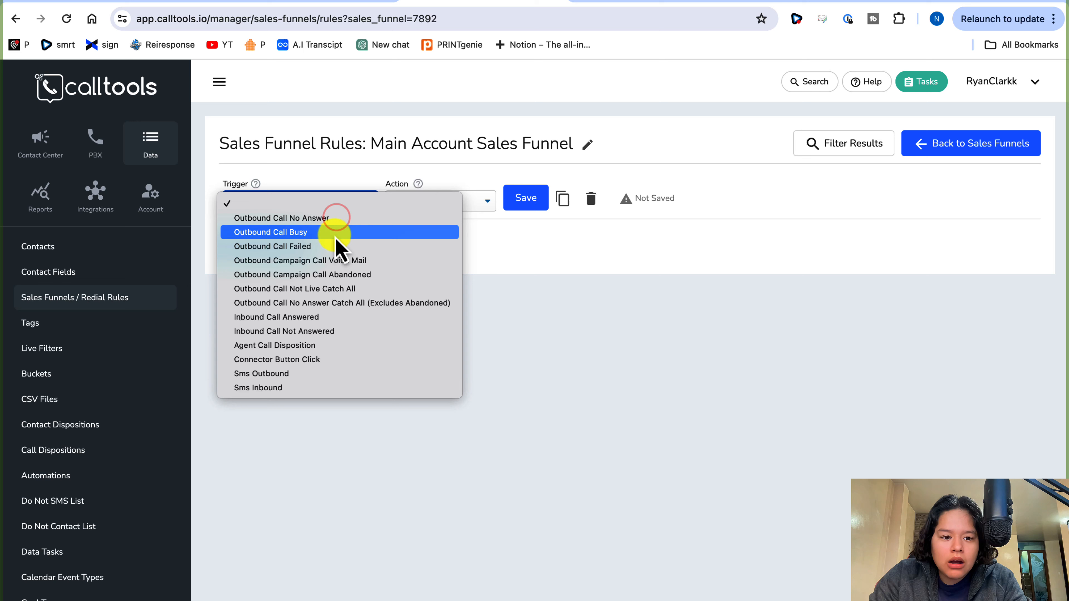
left_click(336, 290)
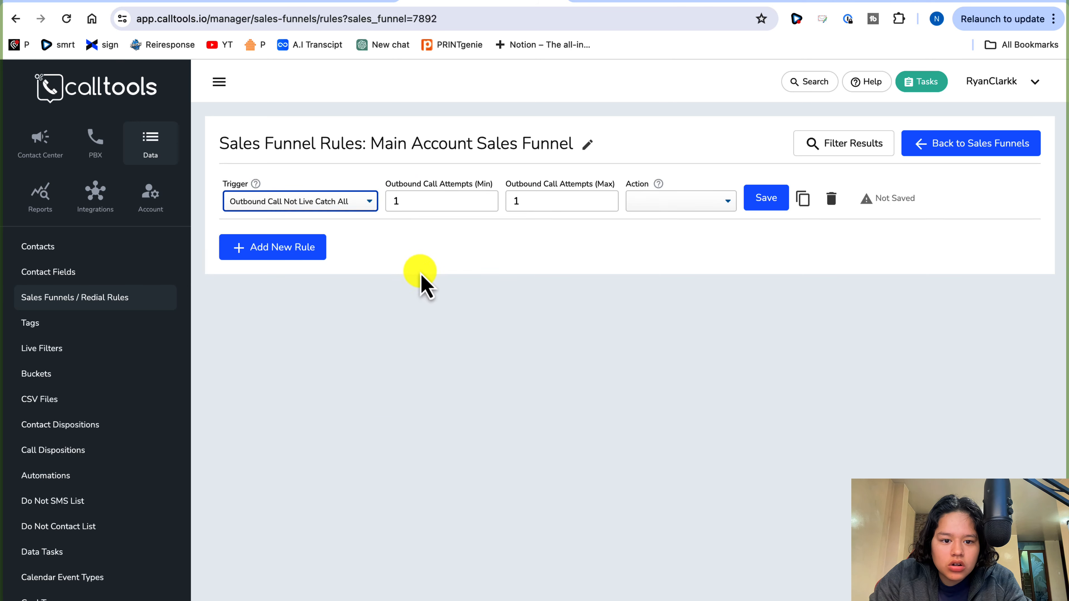
left_click(420, 271)
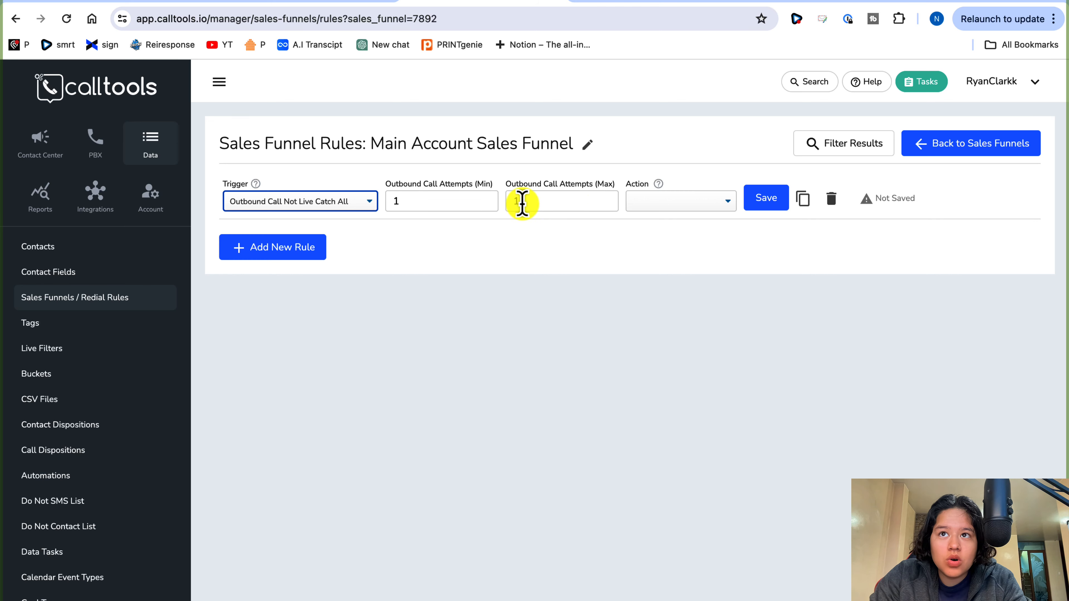
Set the rule's action to Set Ready To Call After with a wait of 15 minutes, and save the rule.
left_click(666, 209)
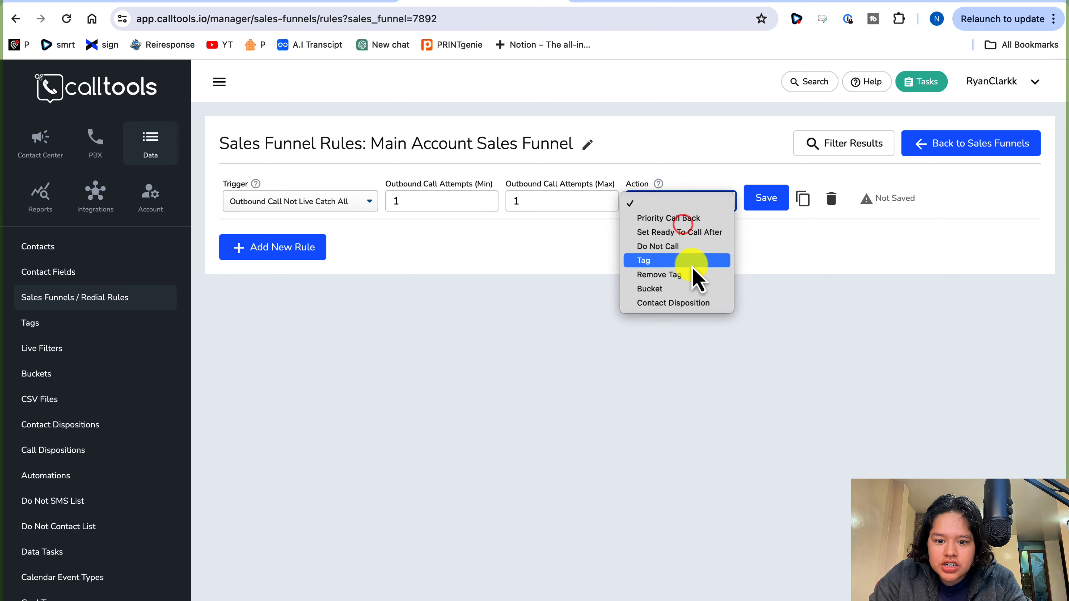
left_click(685, 232)
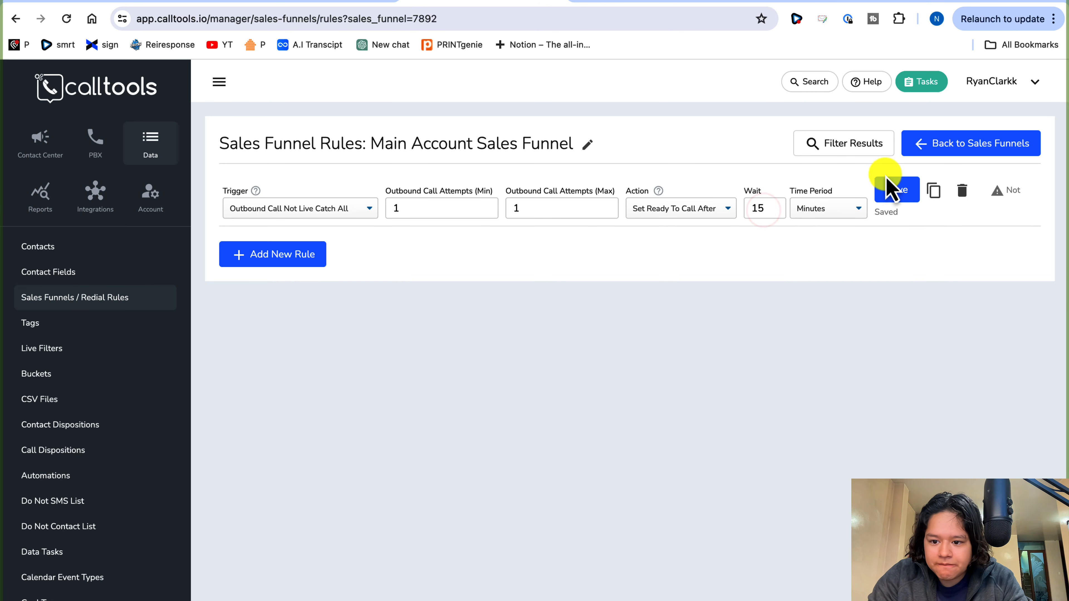
left_click(899, 189)
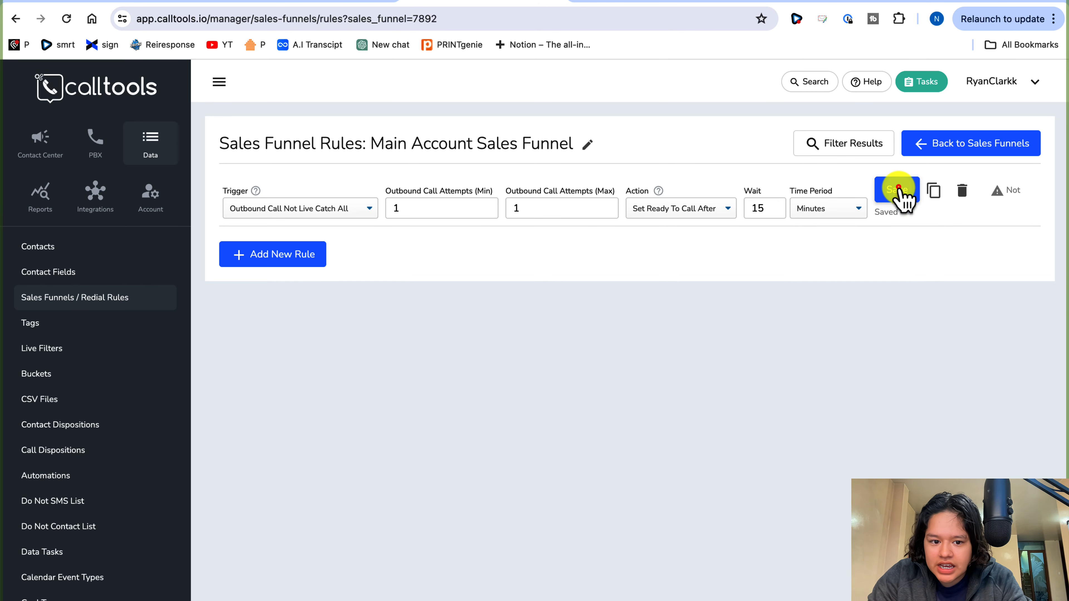
Copy the saved 15-minute redial rule seven times within the sales funnel.
left_click(936, 205)
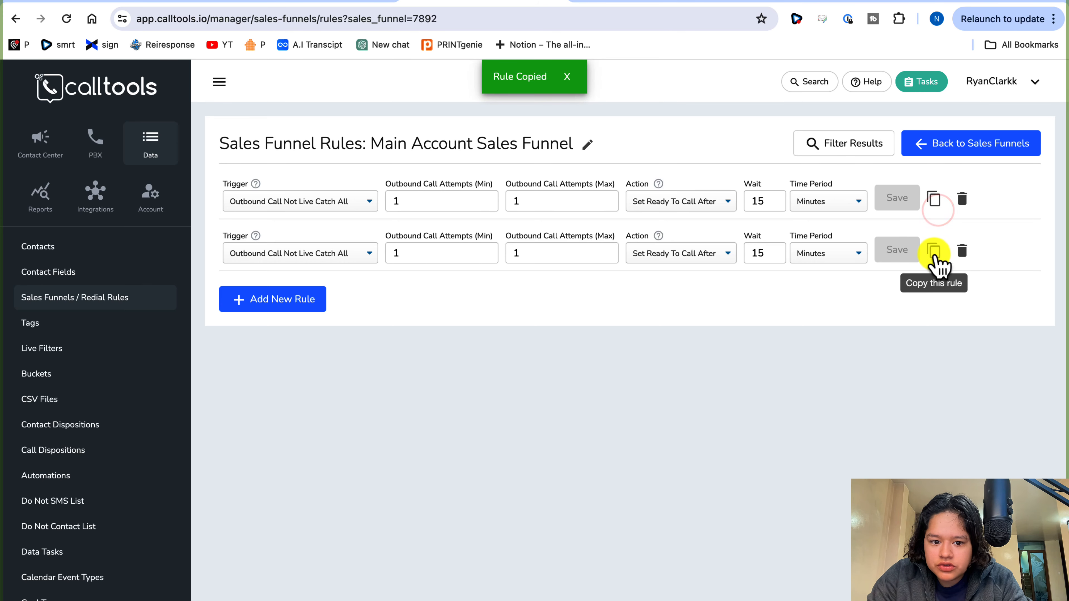
left_click(935, 255)
left_click(934, 305)
left_click(934, 355)
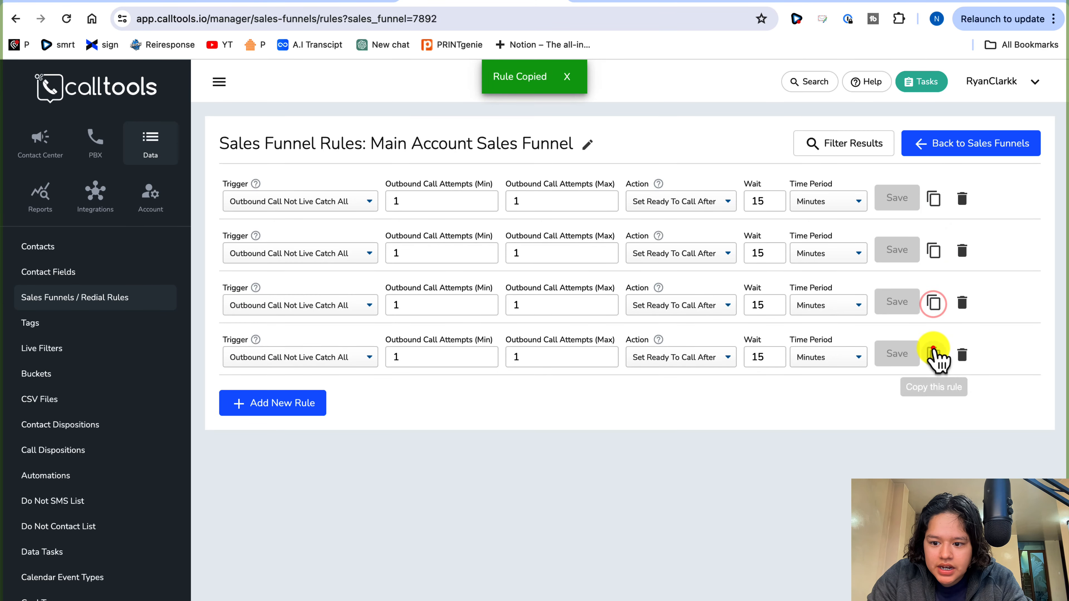
left_click(934, 408)
left_click(934, 461)
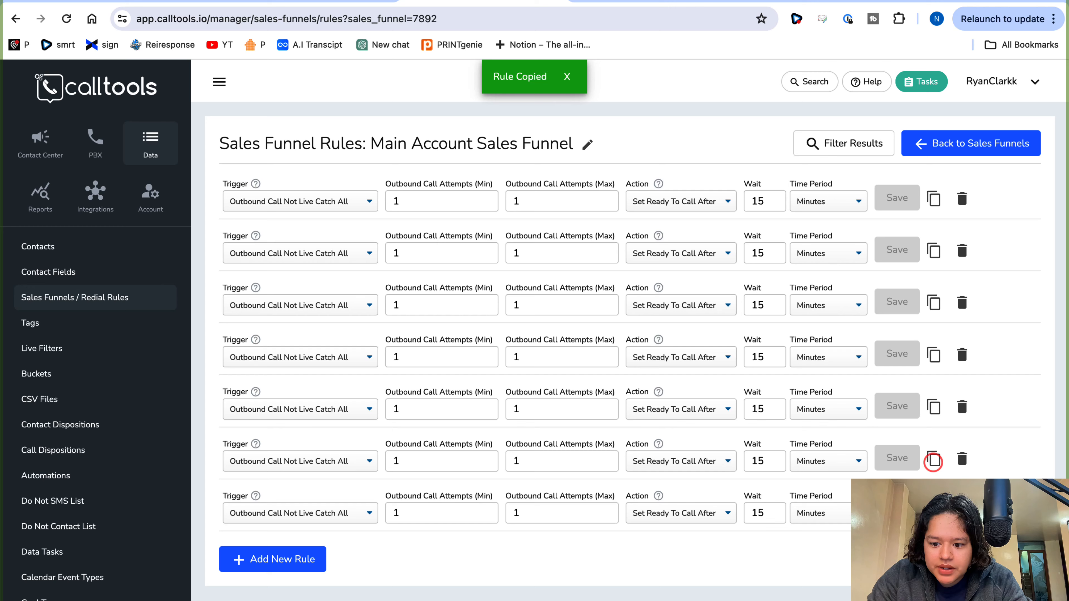
left_click(933, 460)
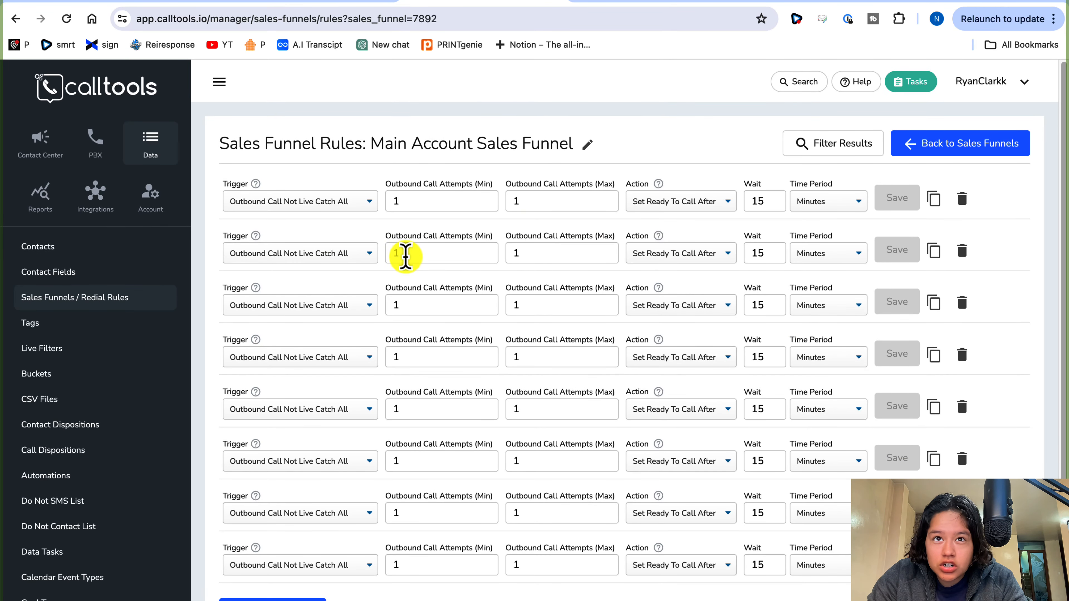
Set the second rule's minimum and maximum outbound call attempts to 2 and save it.
key("BackSpace")
type("2")
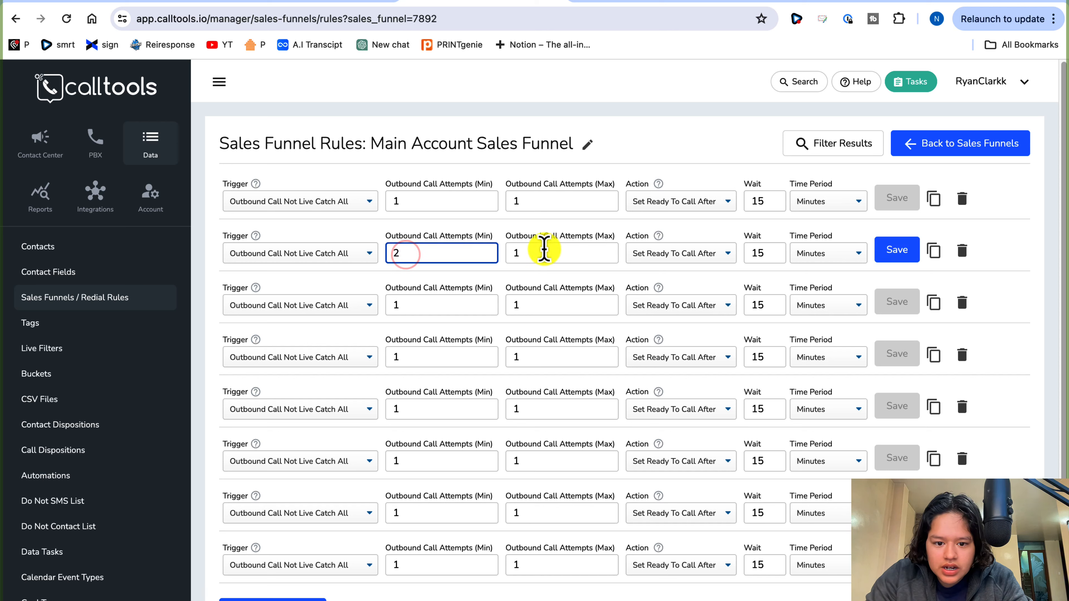
left_click(543, 252)
key("BackSpace")
type("2")
left_click(898, 249)
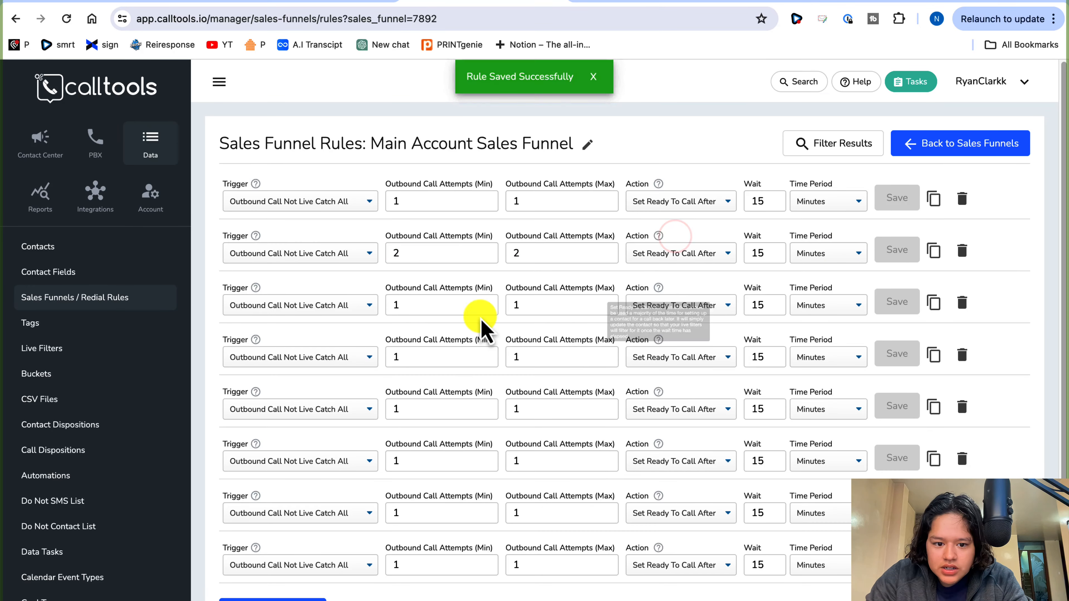
Set the third rule to minimum and maximum 3 call attempts with a wait of 2 hours, and save it.
left_click(389, 310)
key("BackSpace")
type("3")
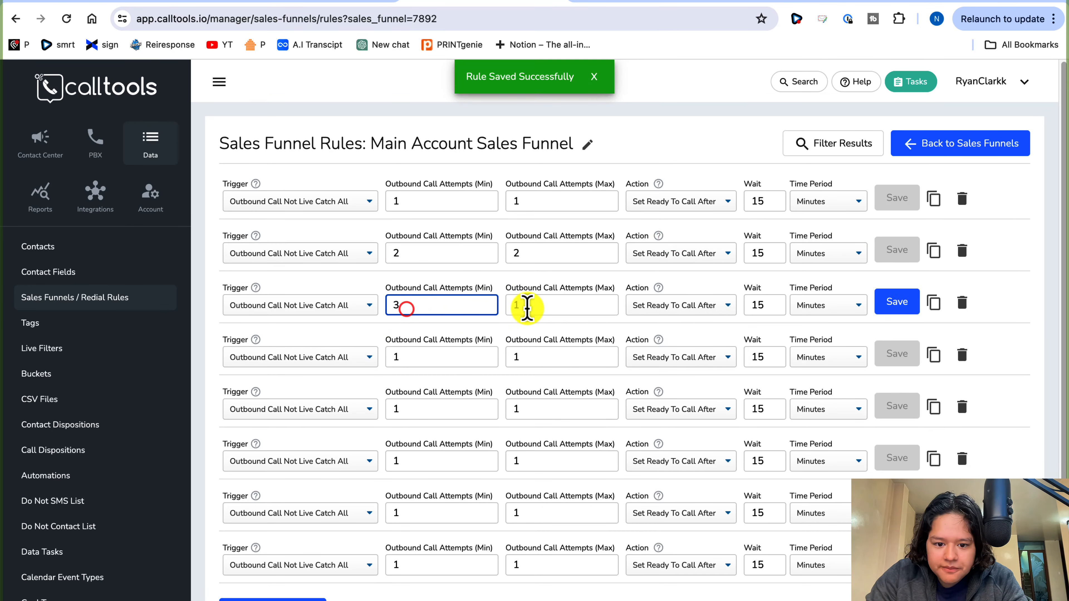
left_click(527, 307)
key("BackSpace")
type("3")
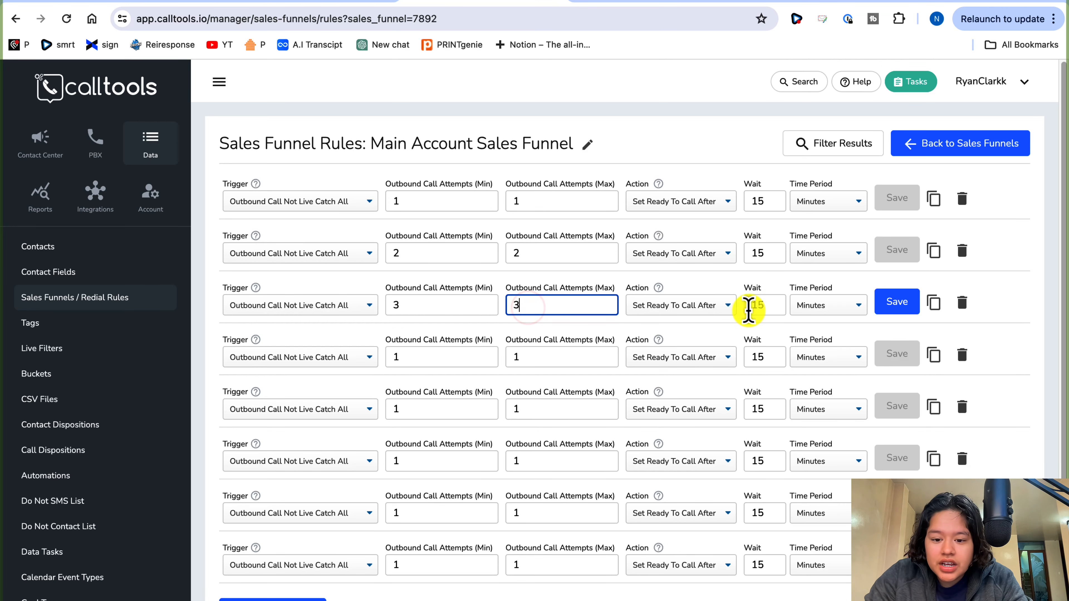
left_click(770, 307)
type("2")
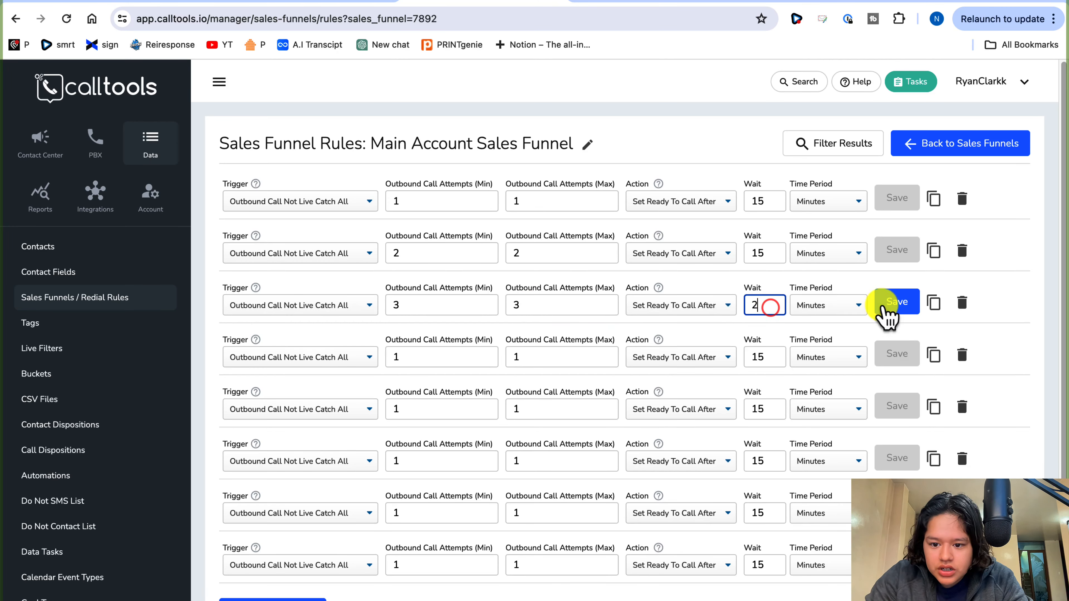
left_click(842, 306)
left_click(839, 324)
left_click(909, 302)
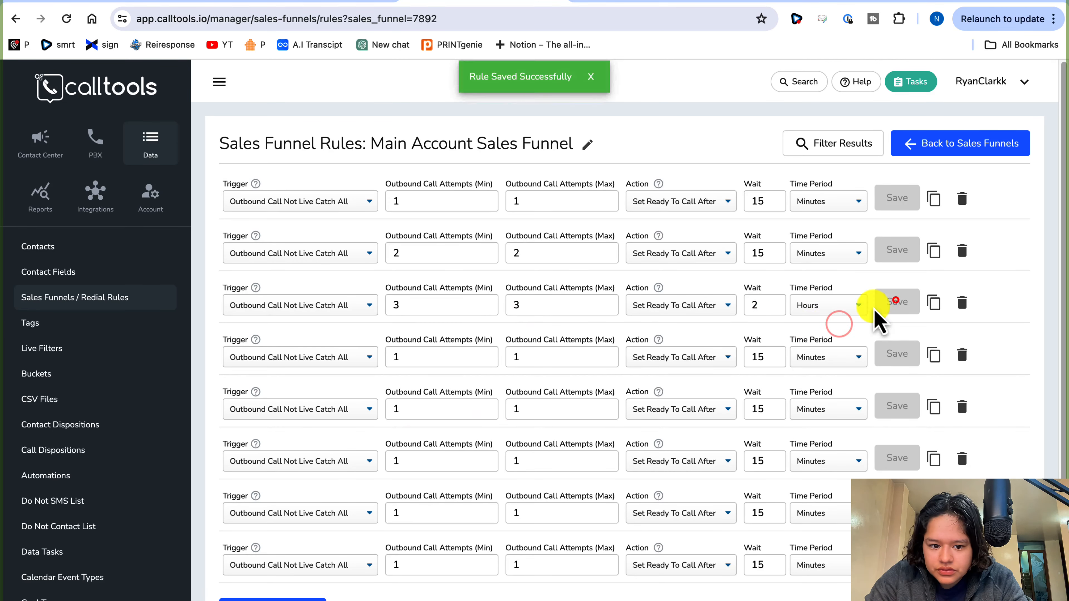
Set the fourth rule to minimum and maximum 4 call attempts with a wait of 35 minutes, and save it.
left_click(411, 360)
key("BackSpace")
type("4")
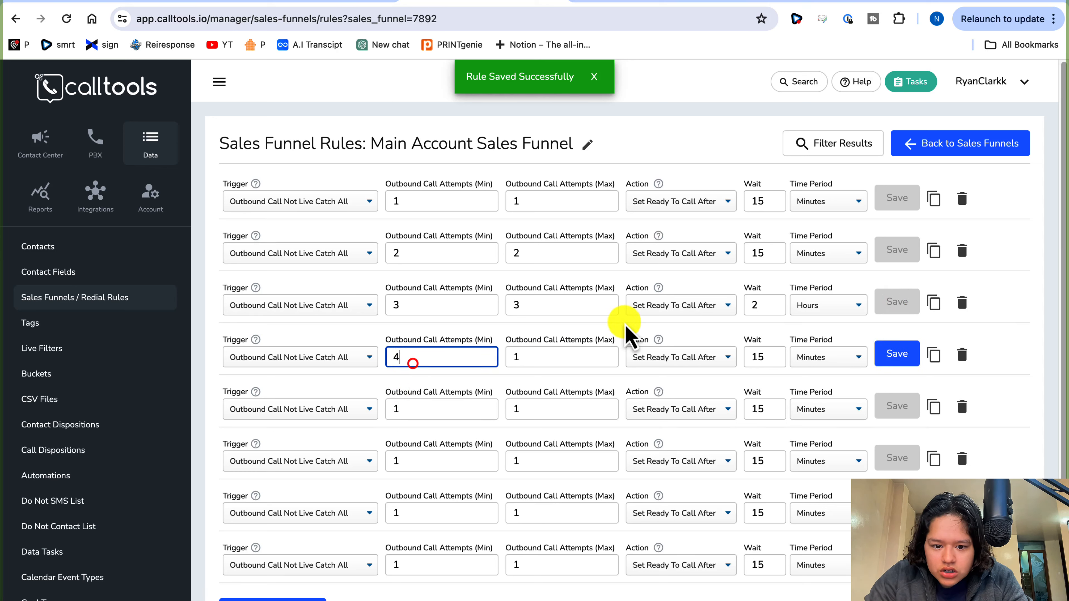
left_click(567, 359)
type("4")
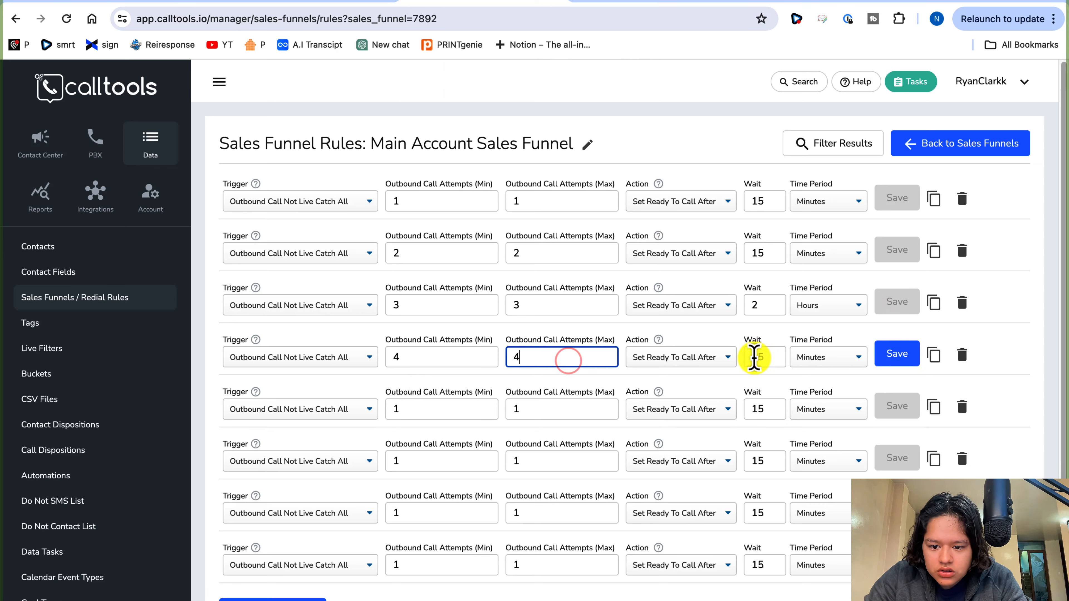
left_click(753, 357)
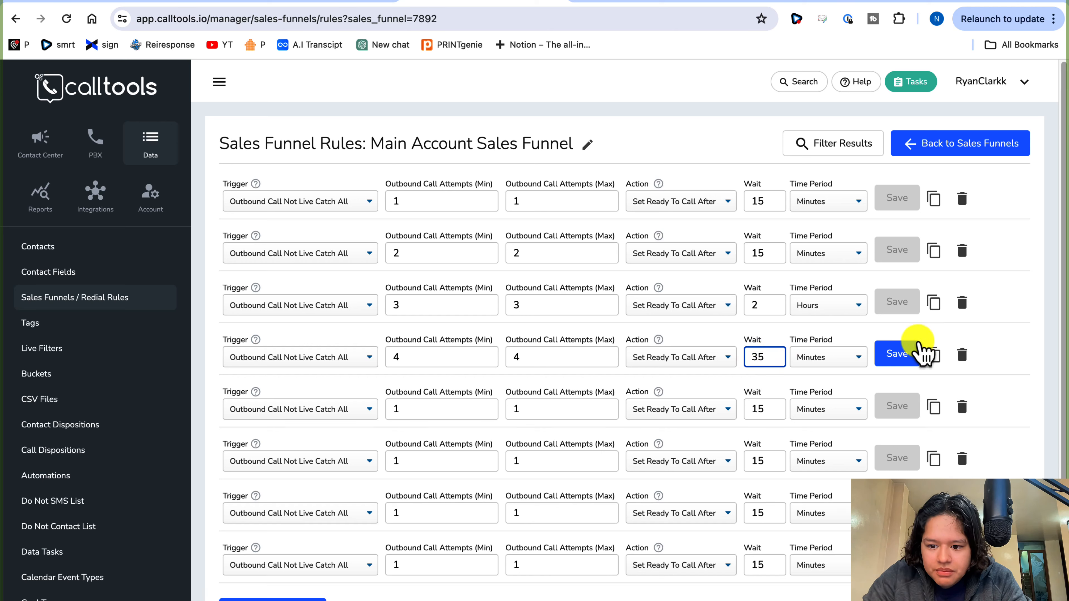
left_click(901, 361)
Set the fifth rule to minimum and maximum 5 call attempts with a wait of 1 day, and save it.
left_click(419, 413)
key("BackSpace")
type("5")
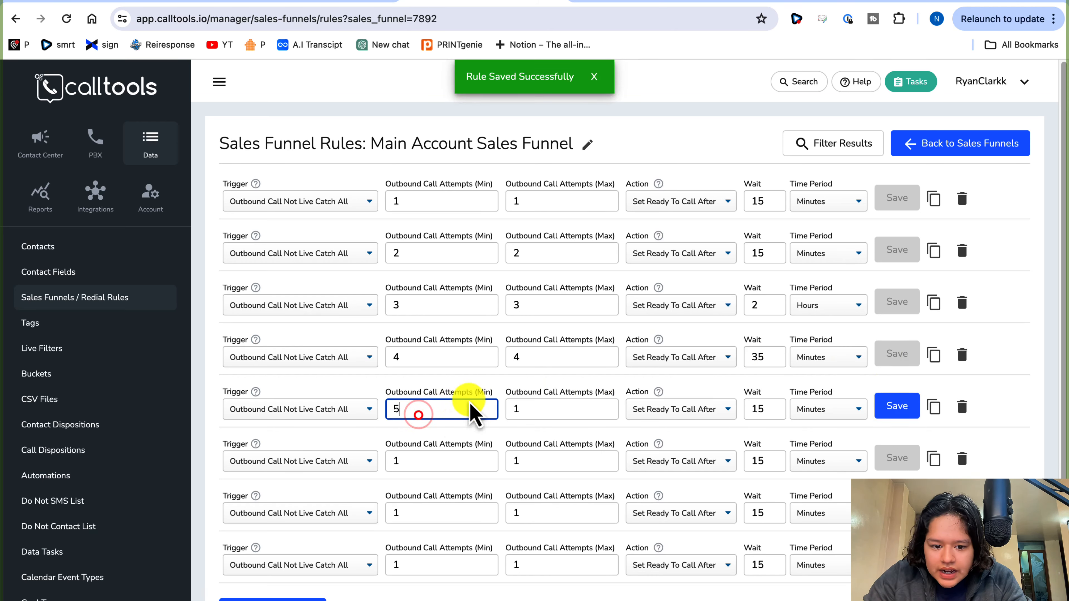
left_click(527, 409)
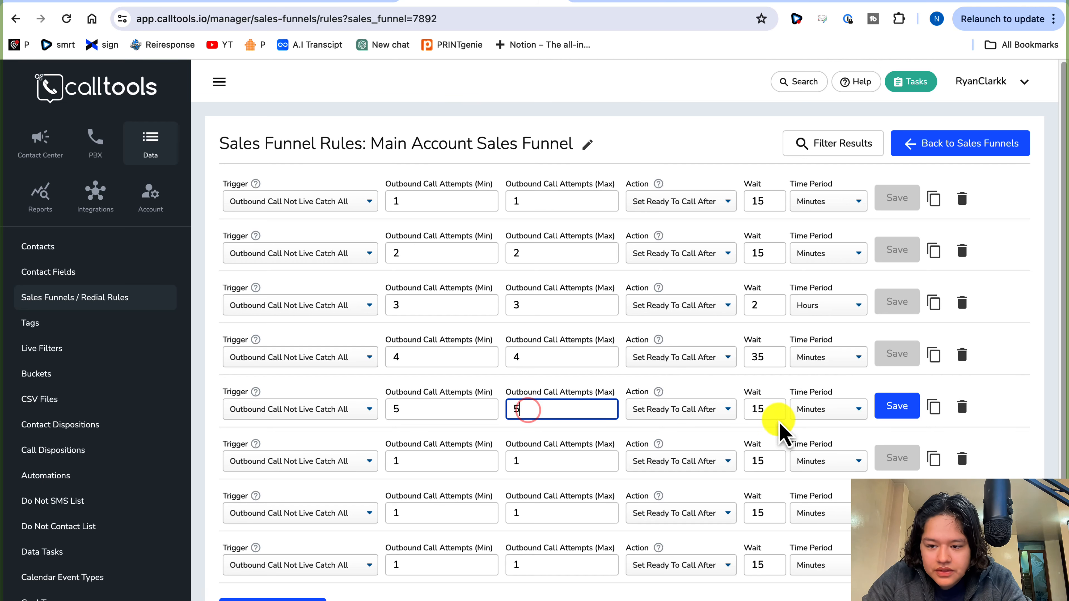
left_click(775, 411)
key("BackSpace")
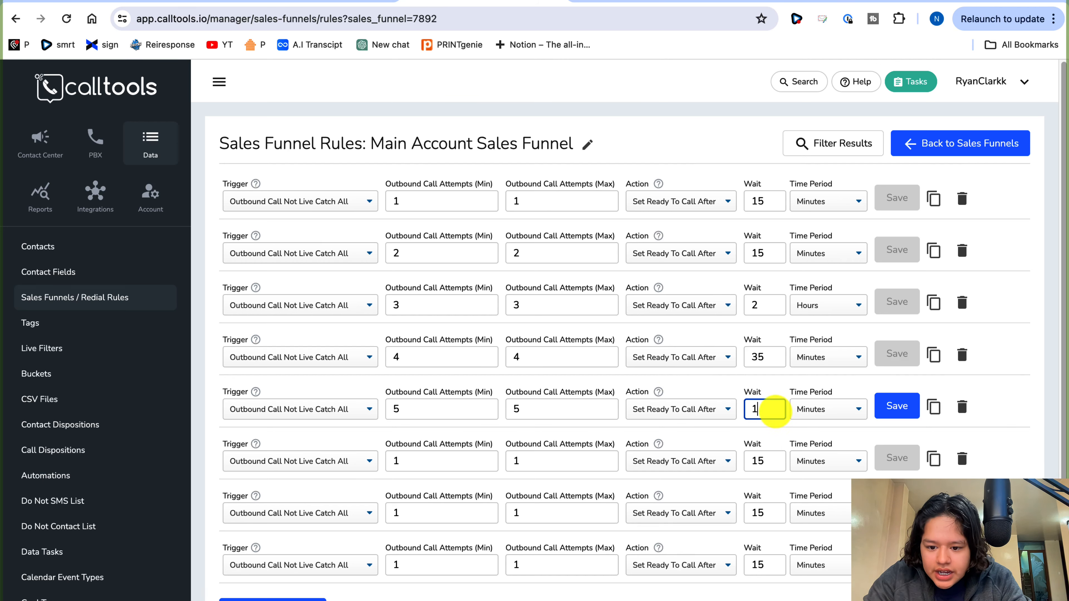
left_click(858, 409)
left_click(811, 438)
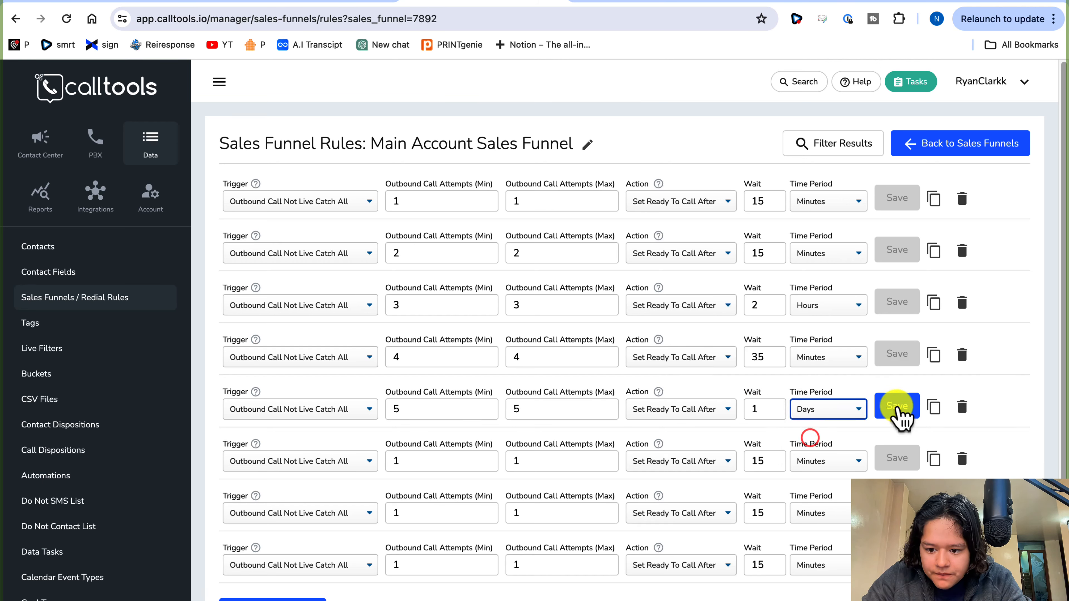
left_click(896, 407)
Set the sixth rule to minimum and maximum 6 call attempts with a wait of 35 minutes, and save it.
left_click(415, 467)
key("BackSpace")
type("6")
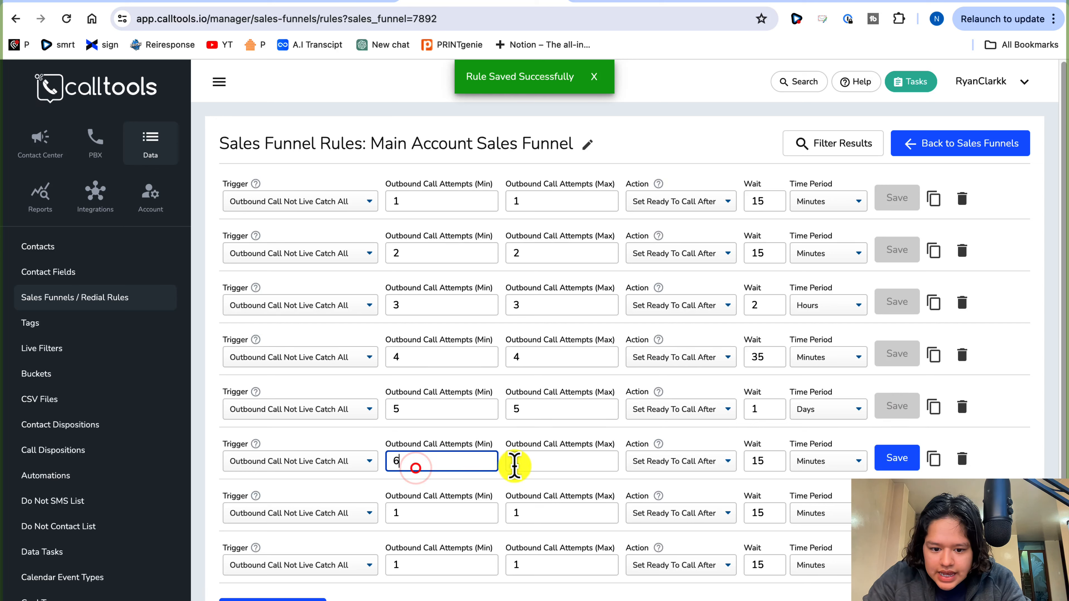
left_click(515, 463)
type("66")
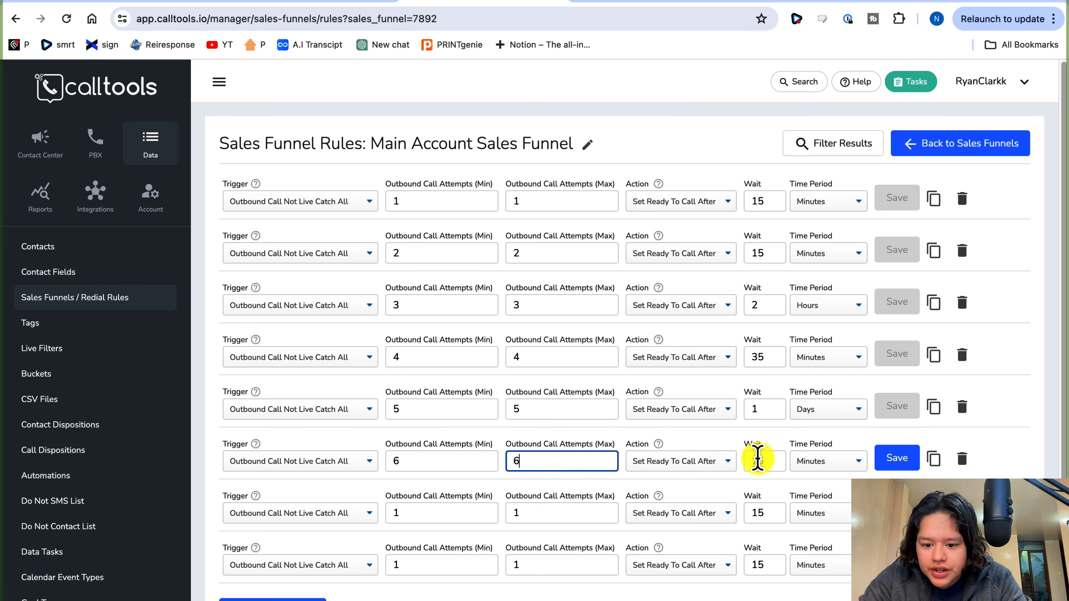
left_click(756, 461)
type("35")
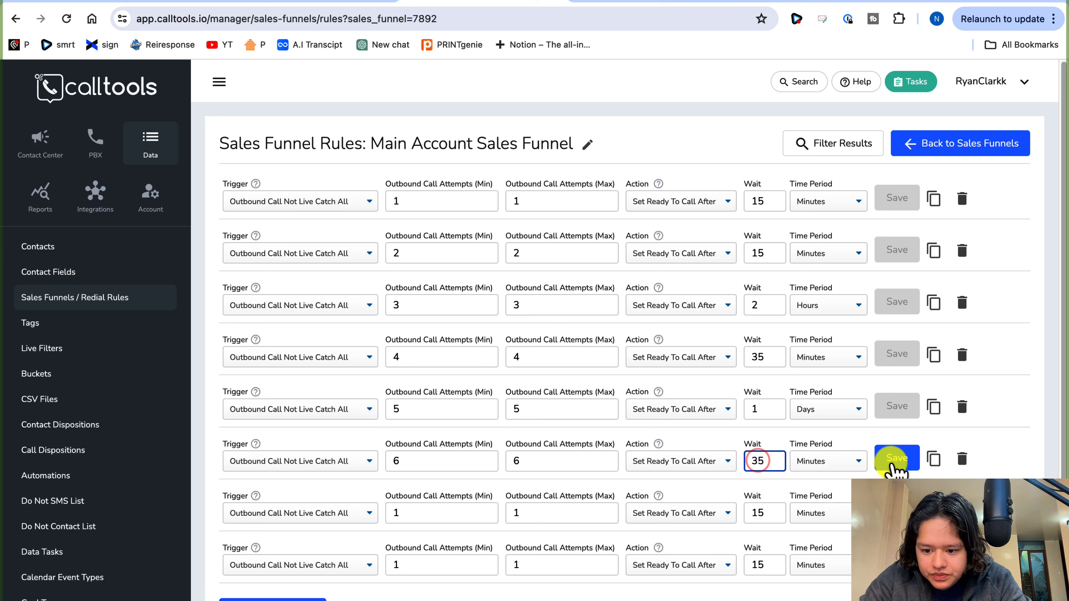
left_click(899, 459)
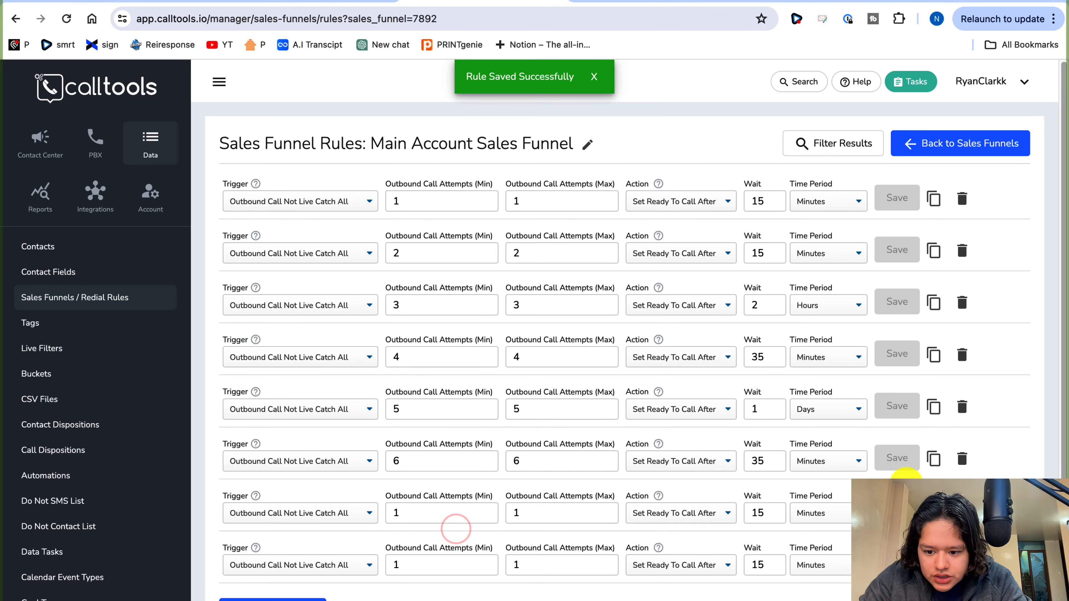
Set the seventh rule to minimum and maximum 7 call attempts, and save it.
type("7")
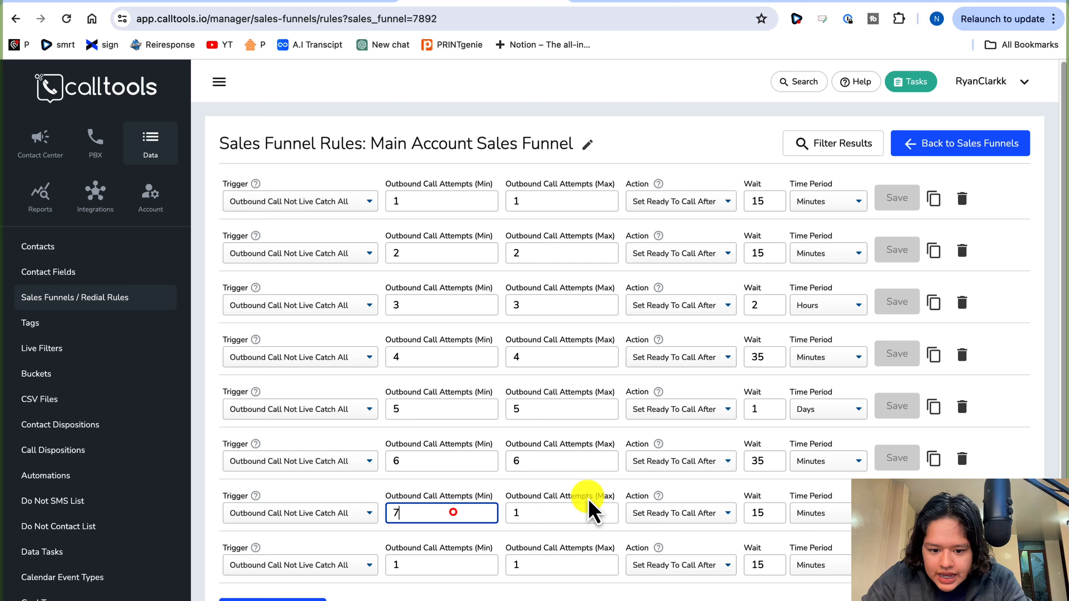
left_click(559, 512)
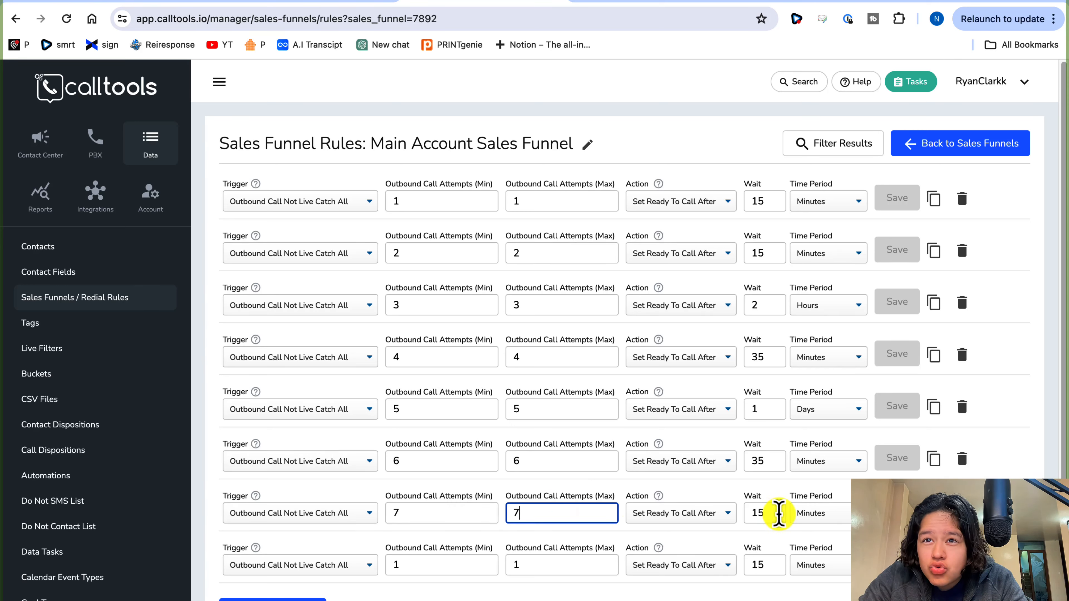
left_click(897, 510)
Set the eighth rule to minimum and maximum 8 call attempts, and save it.
left_click(453, 565)
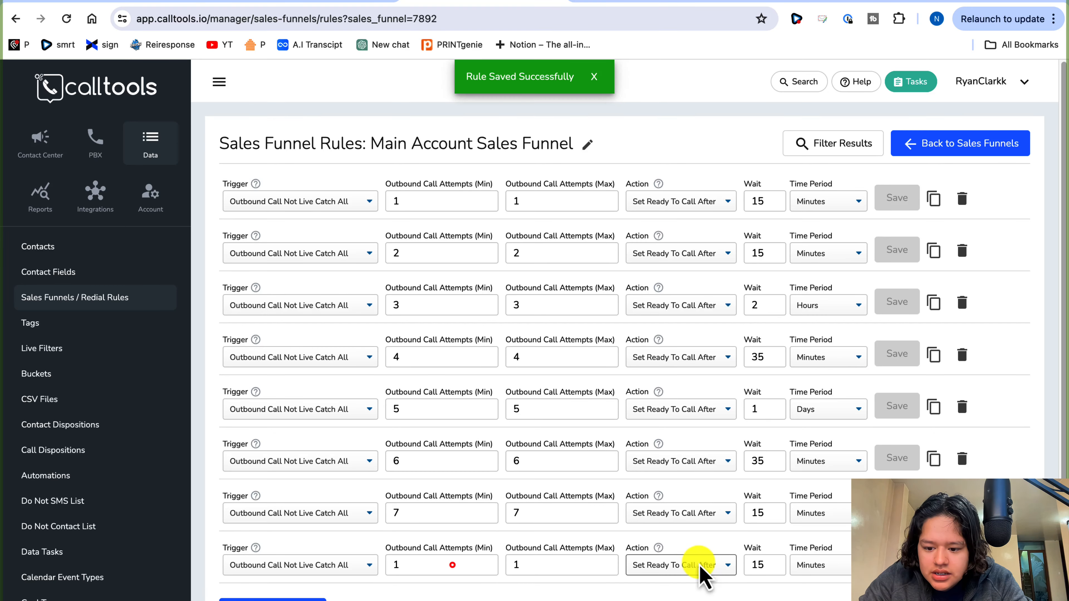
double_click(418, 565)
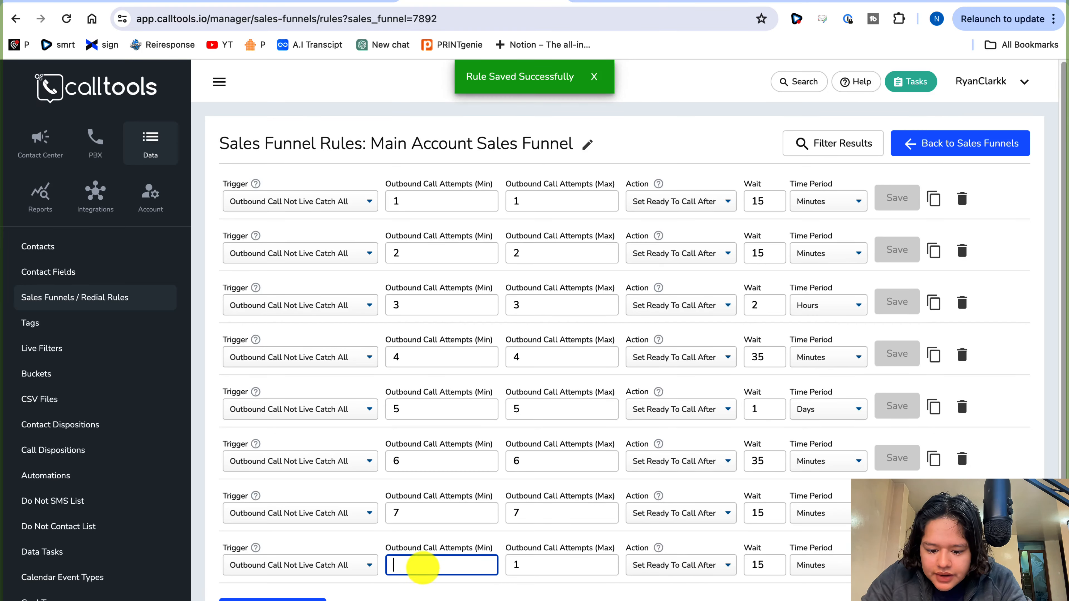
type("8")
left_click(552, 564)
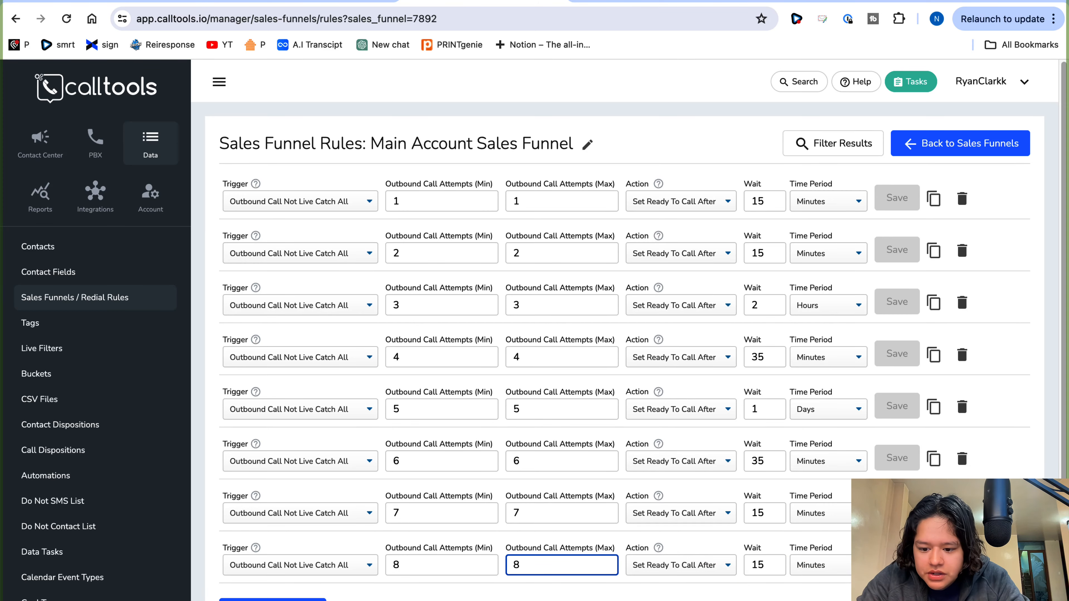
left_click(897, 565)
Duplicate the eighth rule four times to extend the sales funnel to twelve rules.
left_click(933, 565)
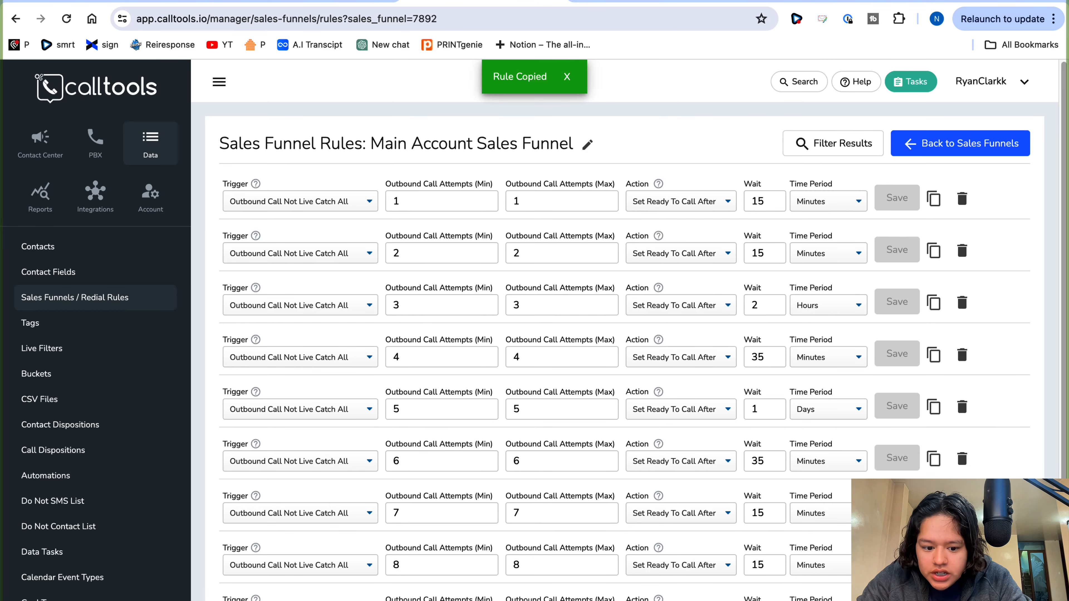
scroll(933, 565, "down", 2)
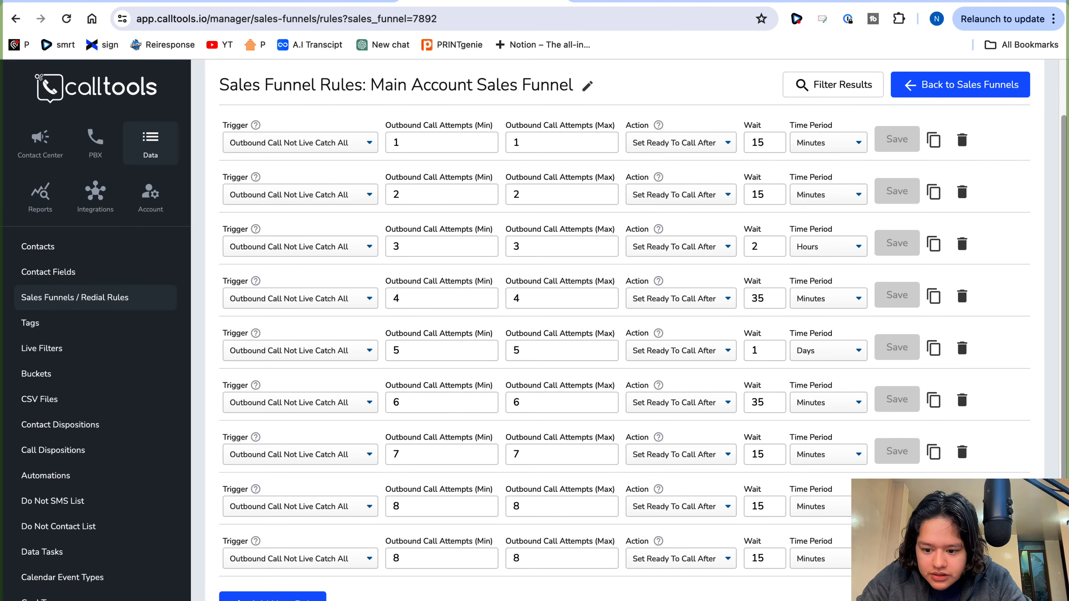
left_click(933, 556)
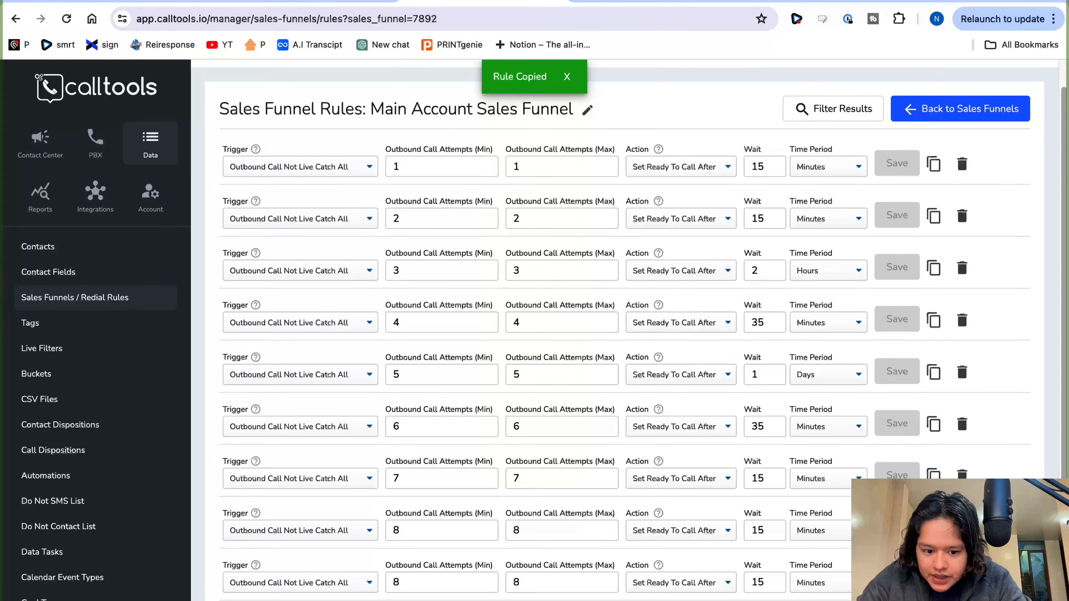
Set the ninth rule to minimum and maximum 9 call attempts with a wait of 5 days, and save it.
scroll(441, 423, "down", 2)
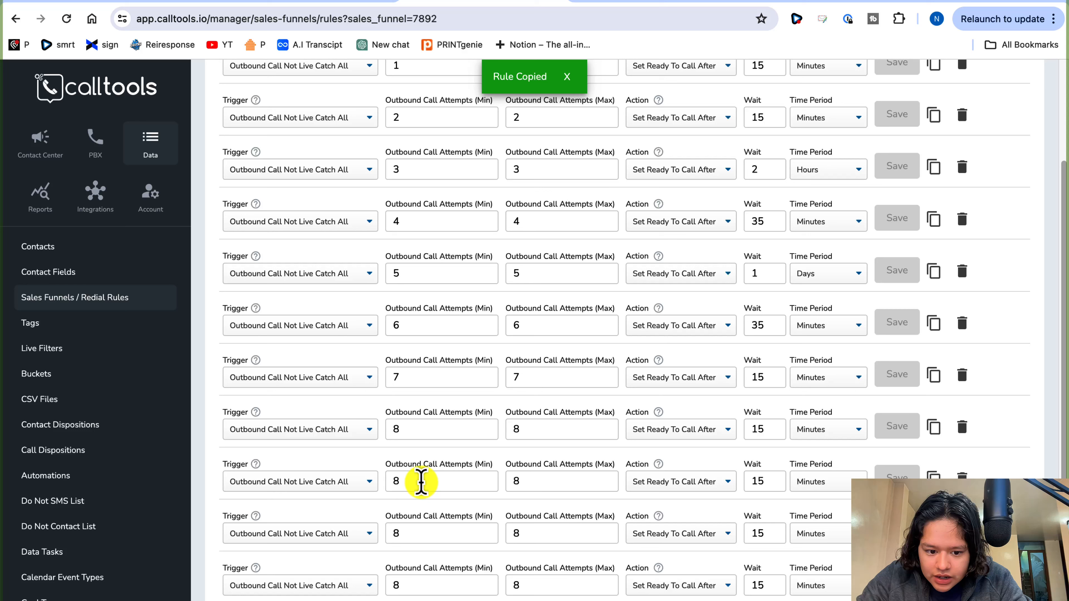
left_click(418, 481)
key("BackSpace")
type("9")
left_click(551, 480)
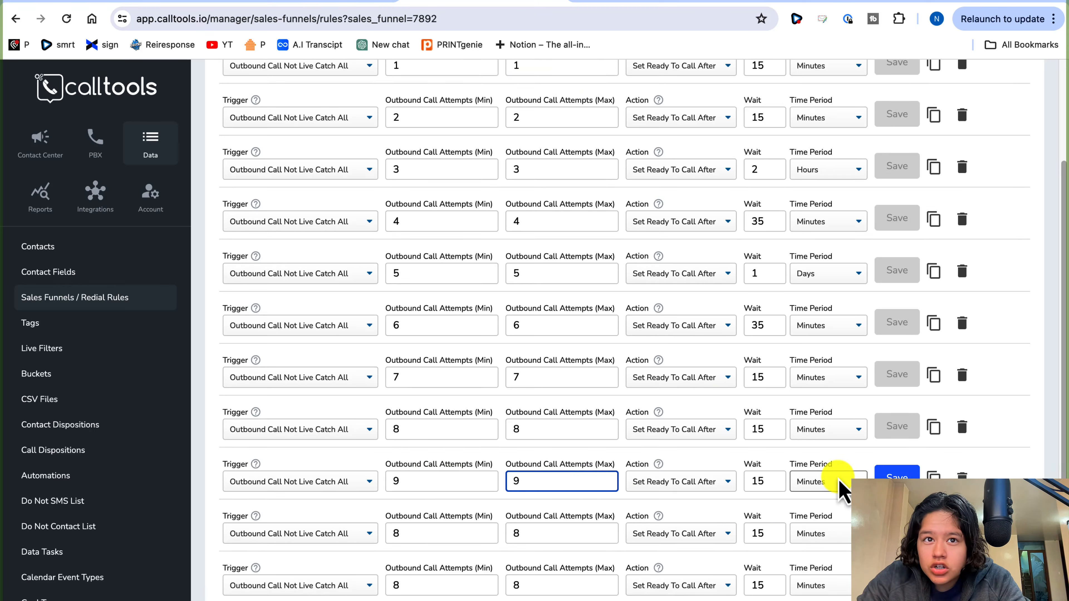
left_click(765, 481)
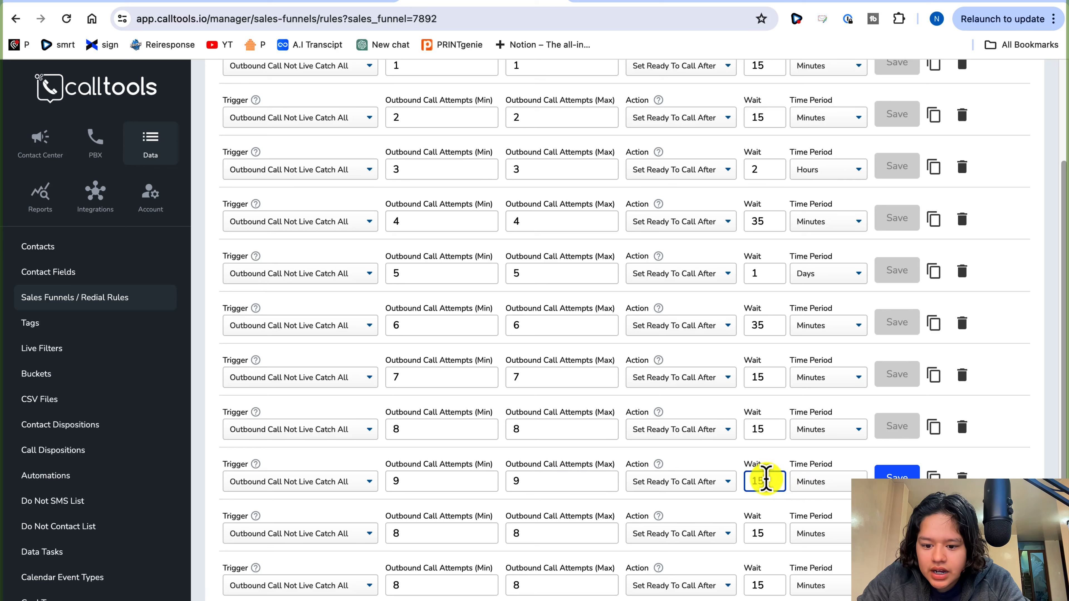
left_click(824, 482)
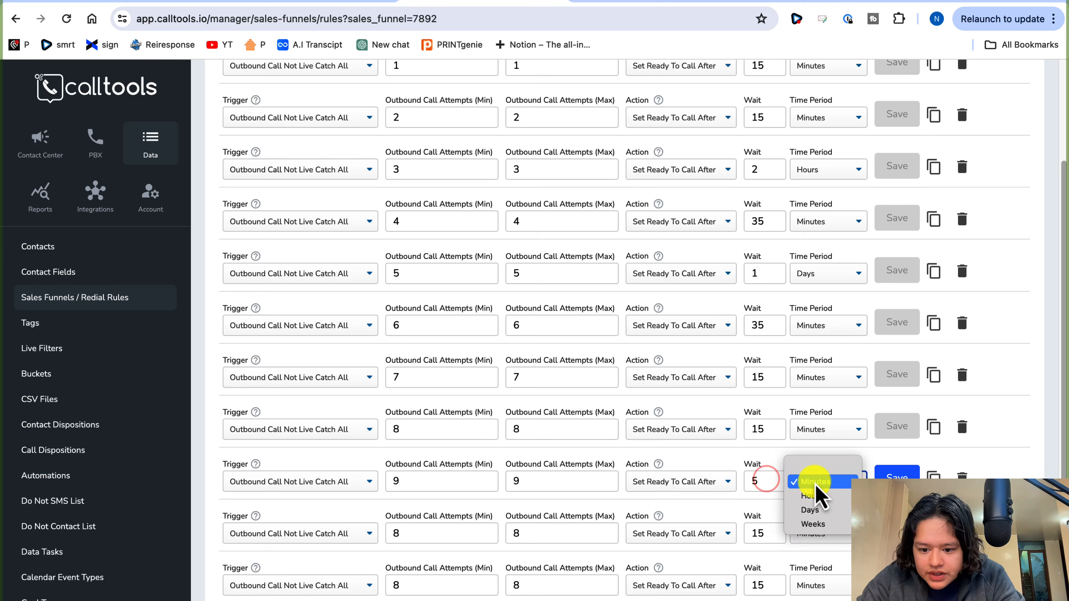
left_click(824, 512)
left_click(892, 475)
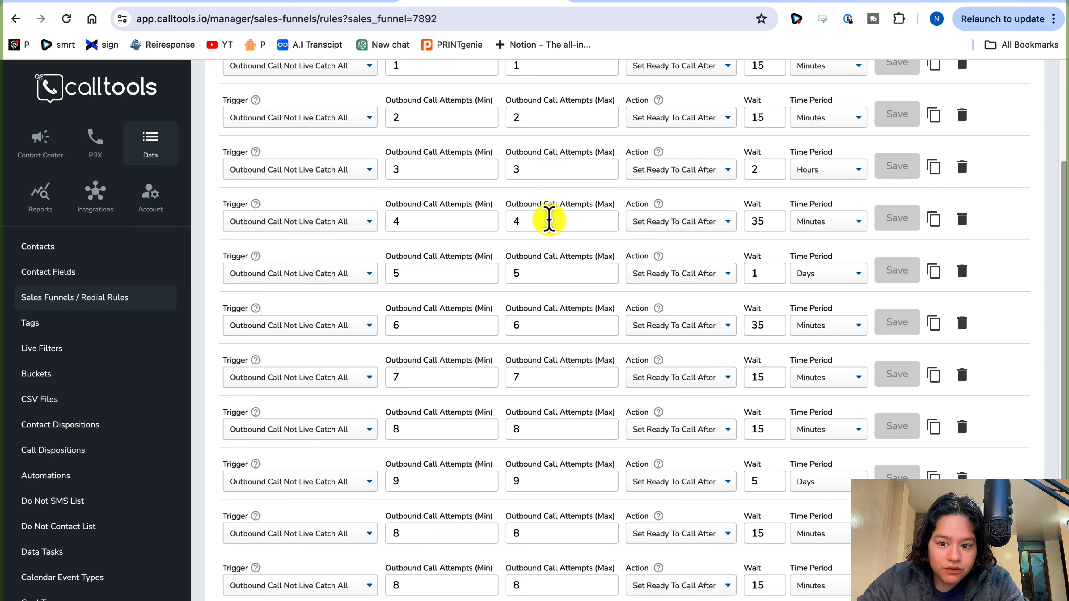
mouse_move(653, 306)
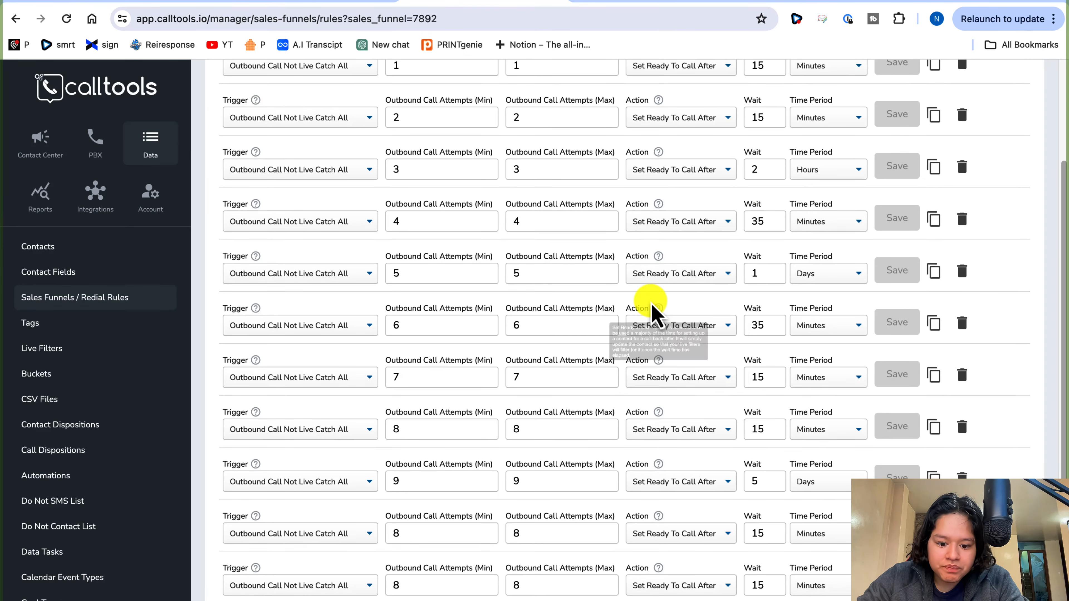
scroll(652, 306, "down", 2)
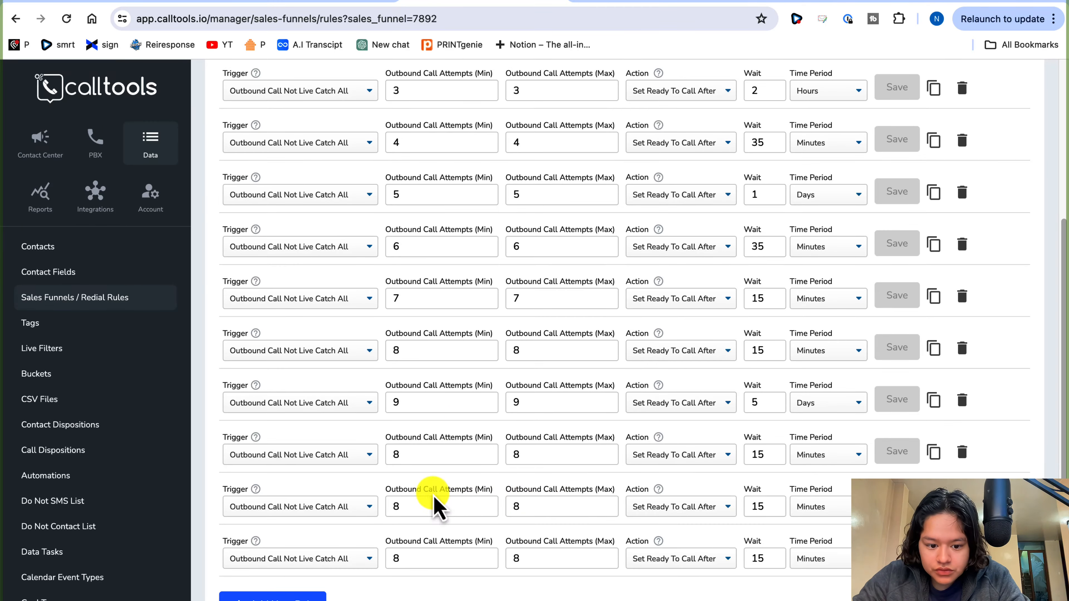
scroll(836, 428, "up", 5)
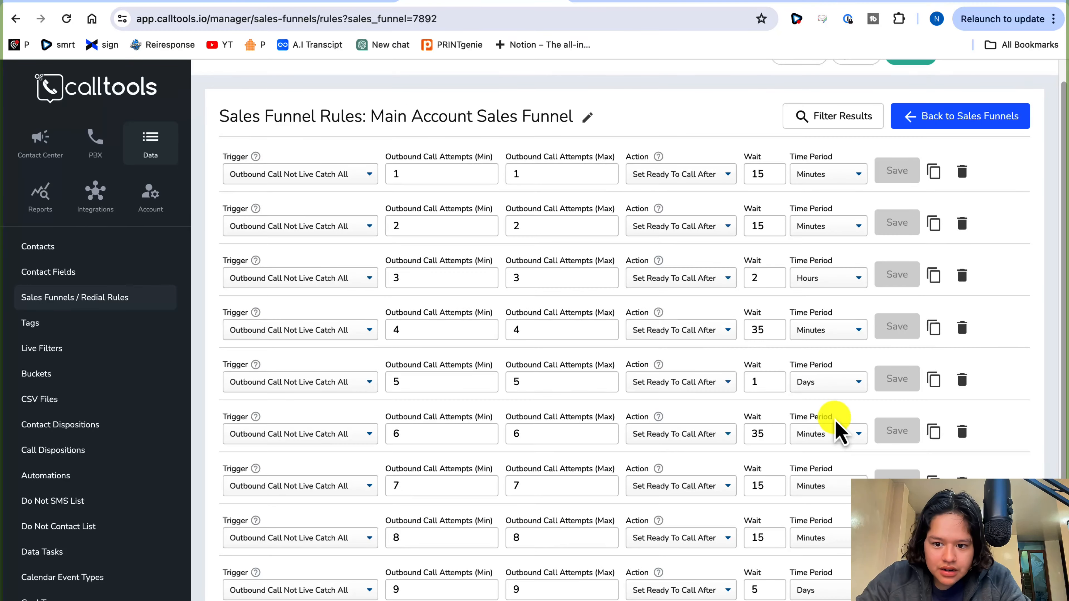
scroll(794, 231, "down", 5)
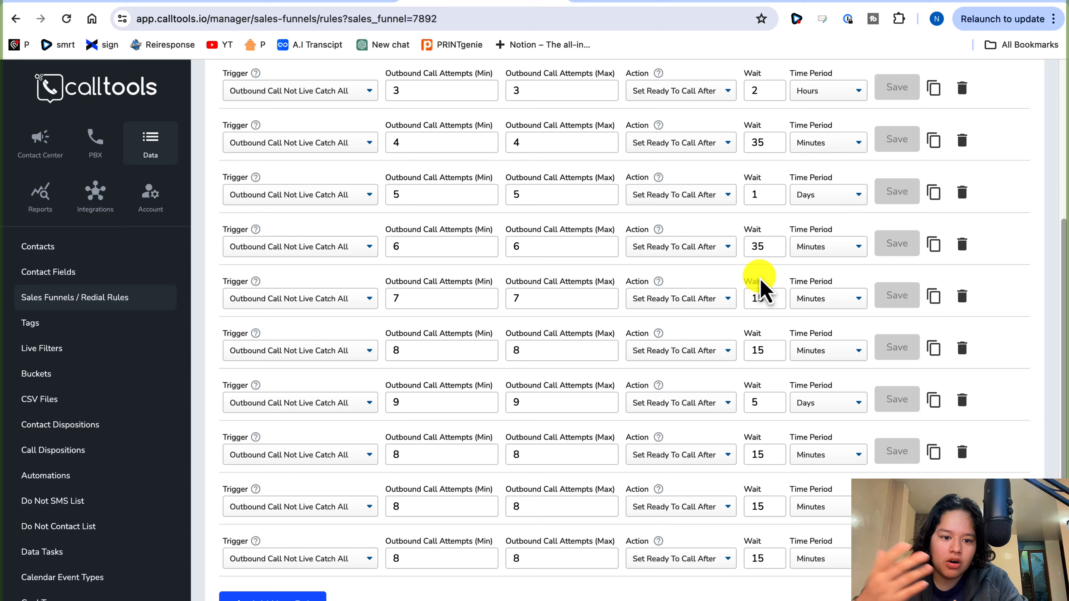
scroll(760, 291, "up", 5)
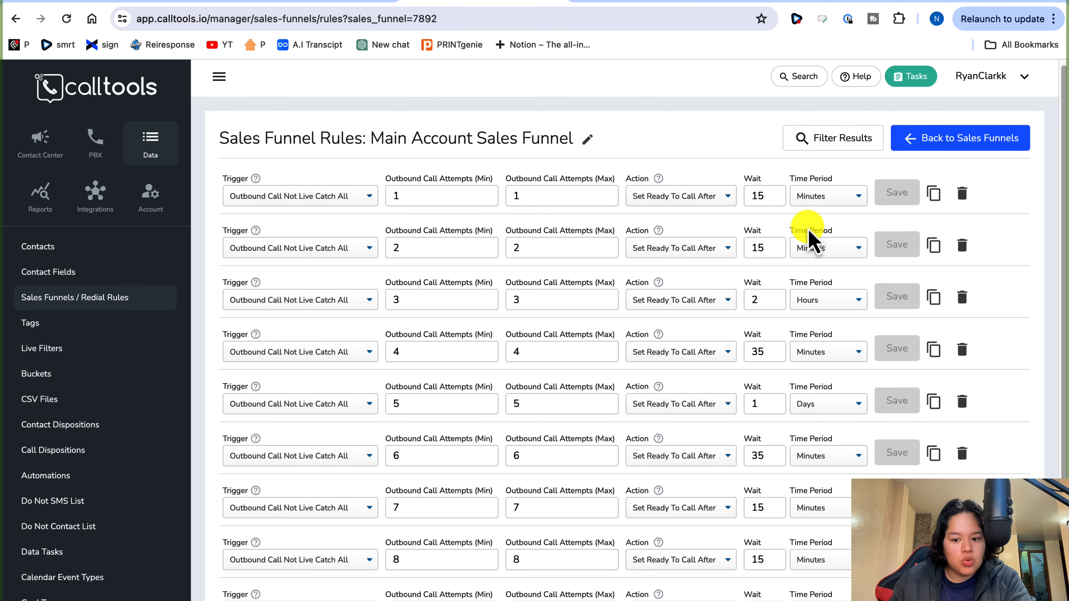
Set the tenth rule to minimum and maximum 10 call attempts with a wait of 25 minutes, and save it.
scroll(811, 287, "down", 5)
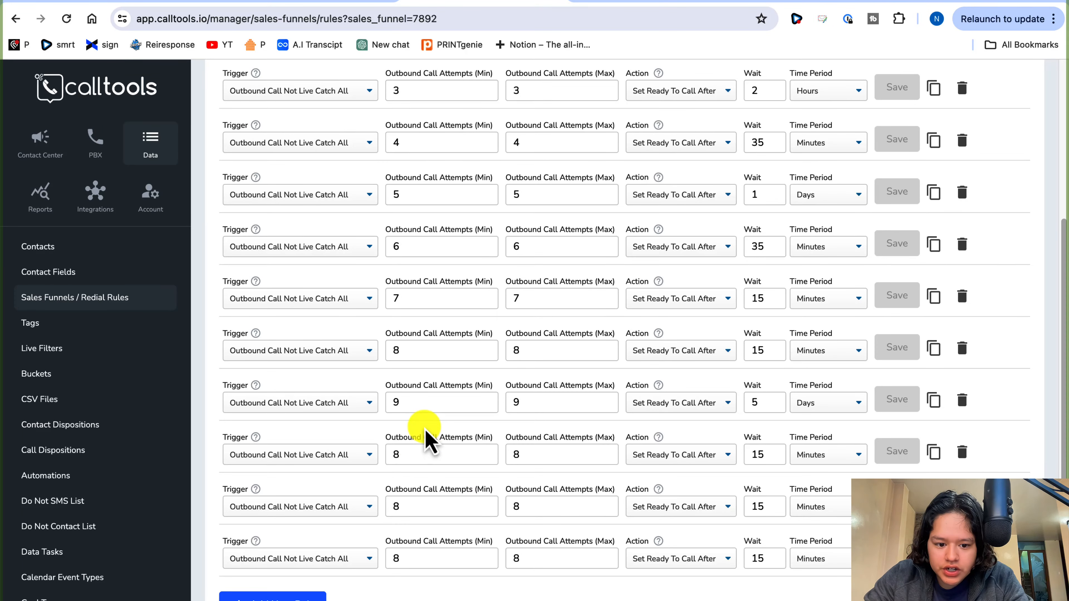
left_click(423, 506)
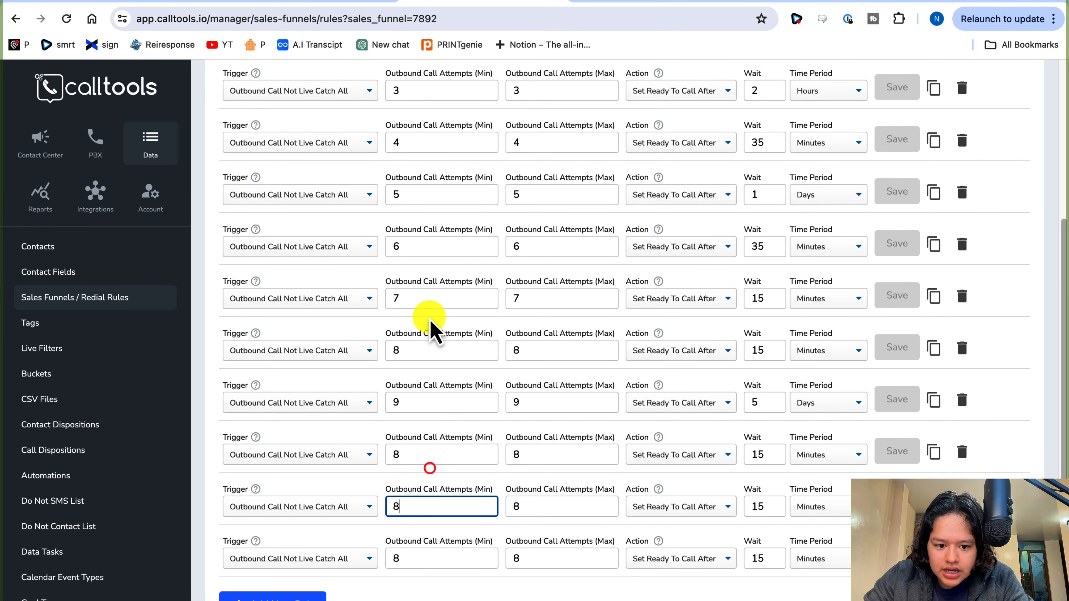
left_click(410, 449)
key("BackSpace")
type("10")
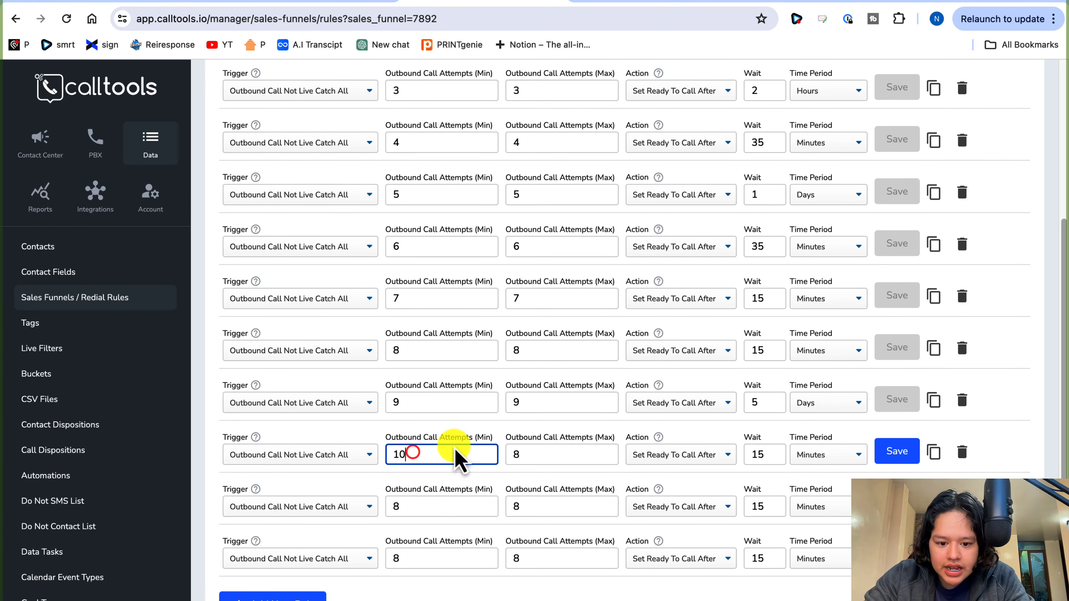
left_click(551, 454)
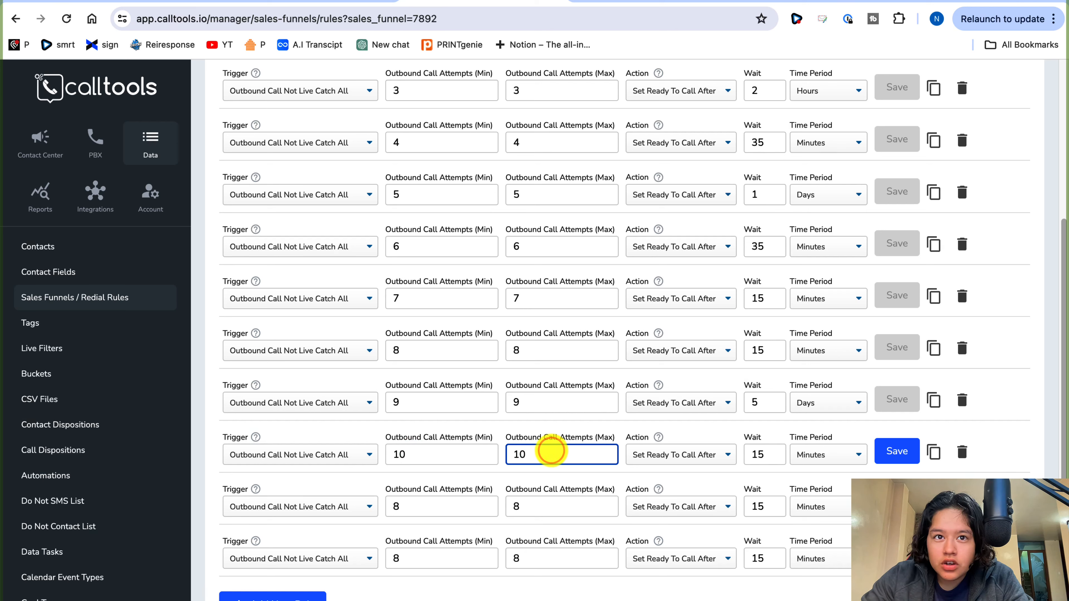
type("10")
left_click(758, 455)
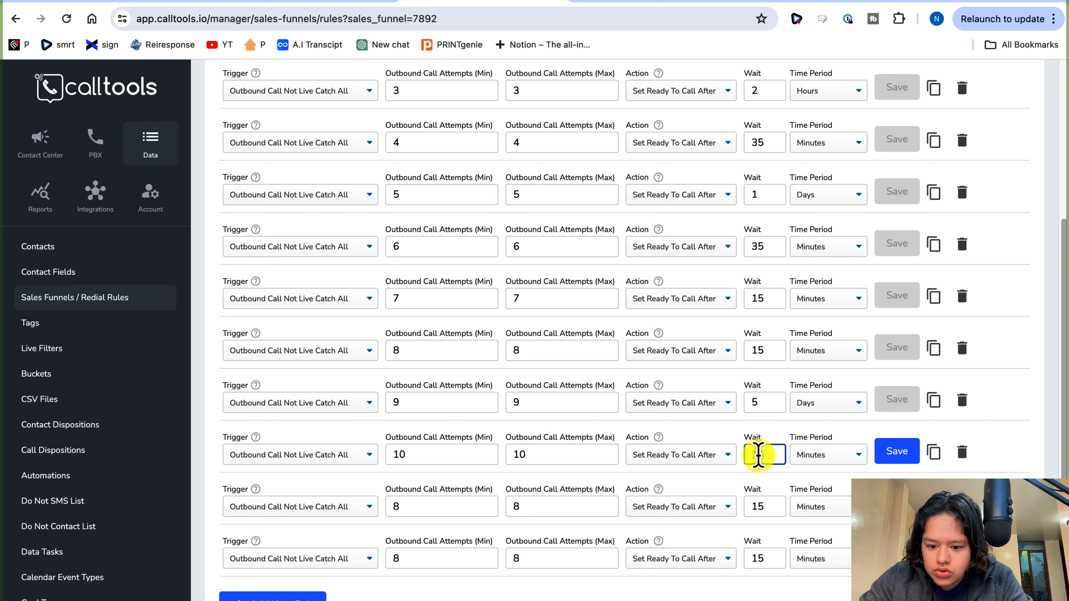
key("BackSpace")
key("BackSpace")
type("25")
left_click(897, 451)
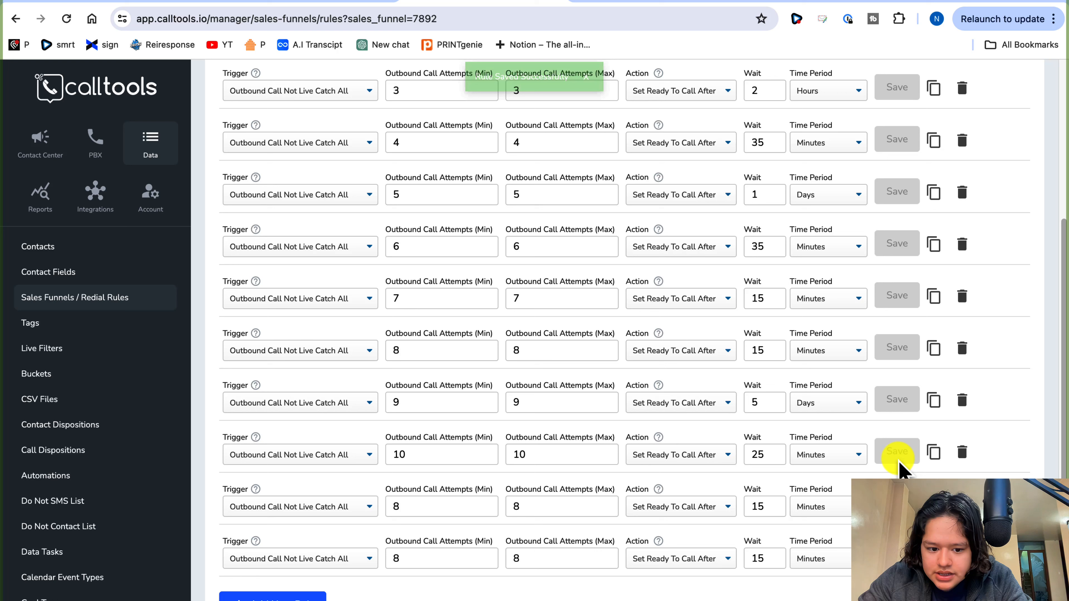
Set the eleventh rule to minimum and maximum 11 call attempts, and save it.
left_click(448, 510)
key("BackSpace")
type("11")
left_click(540, 513)
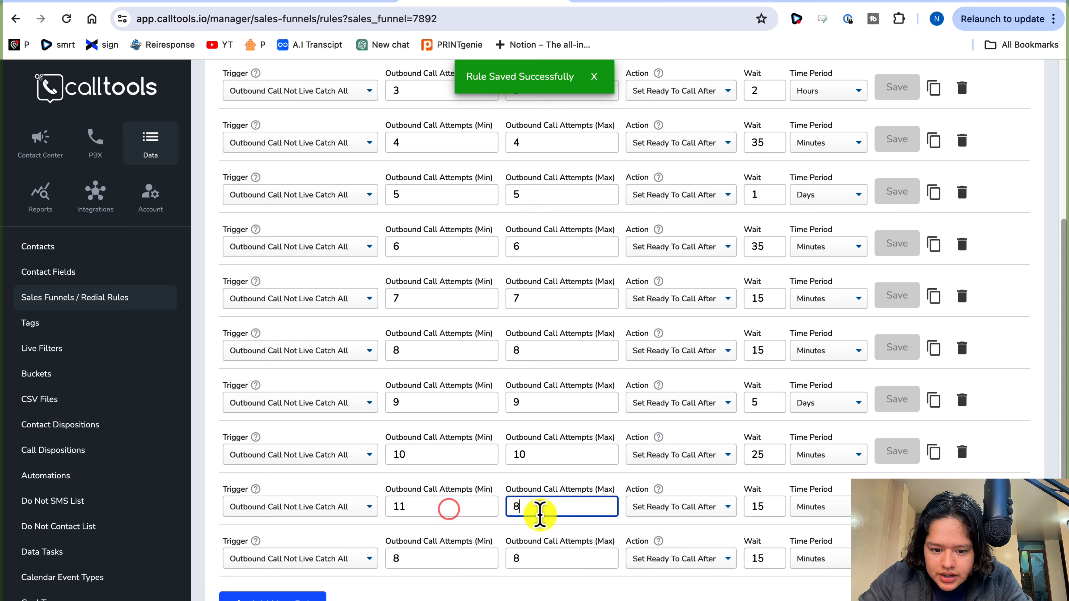
type("11")
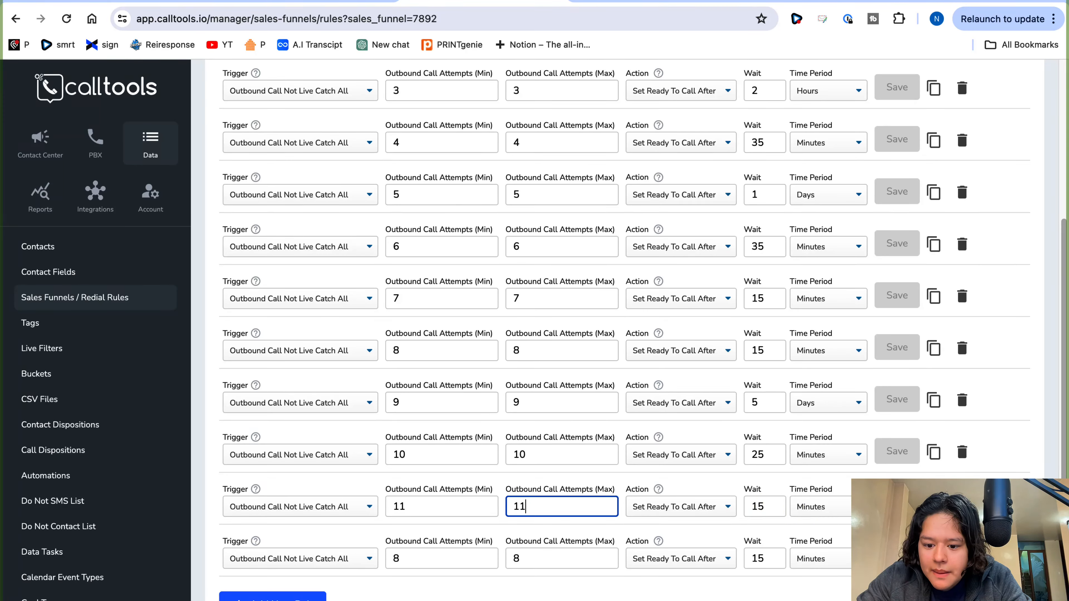
Set the twelfth rule to minimum and maximum 12 call attempts with a wait of 8 hours, and save it.
left_click(439, 562)
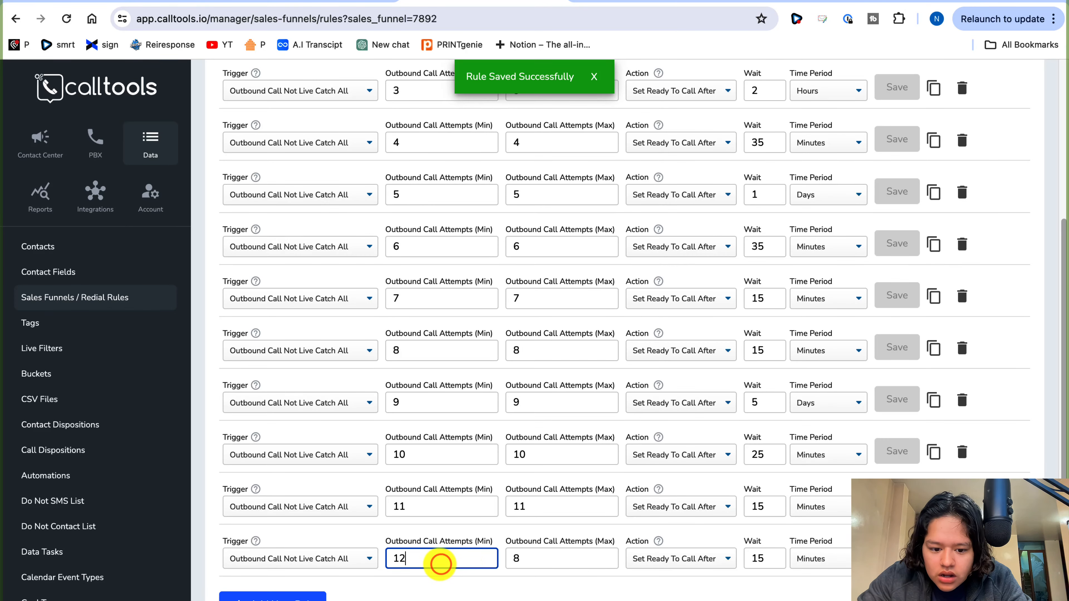
left_click(582, 563)
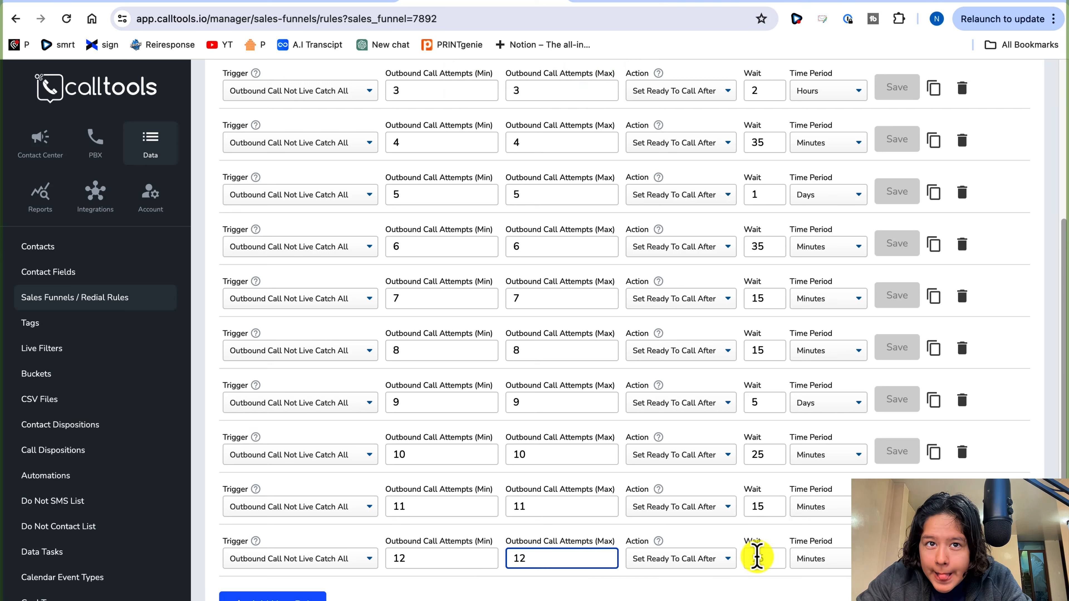
left_click(757, 558)
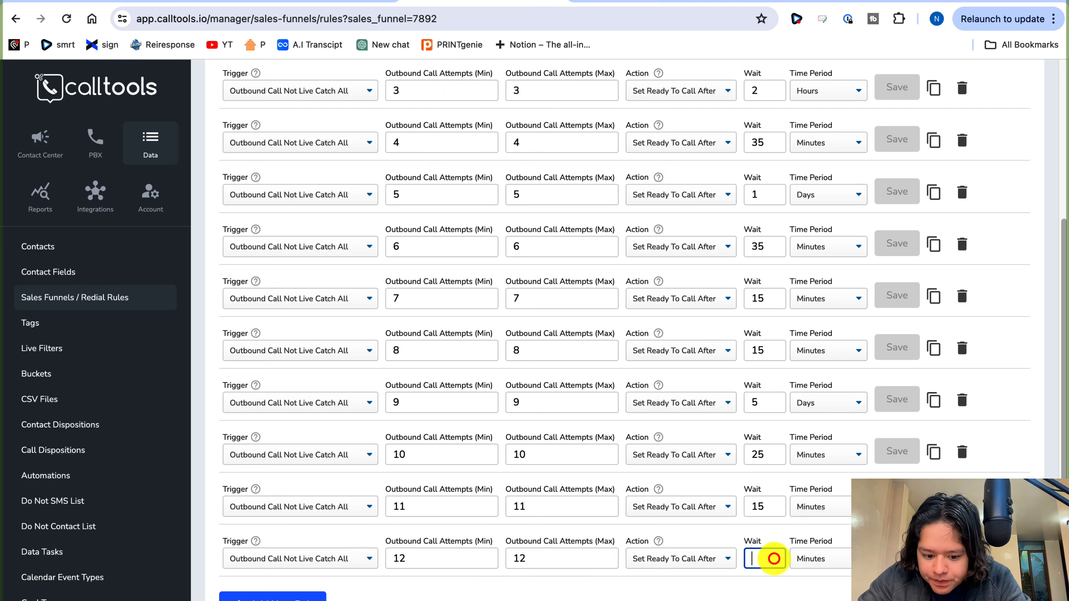
type("8")
left_click(832, 562)
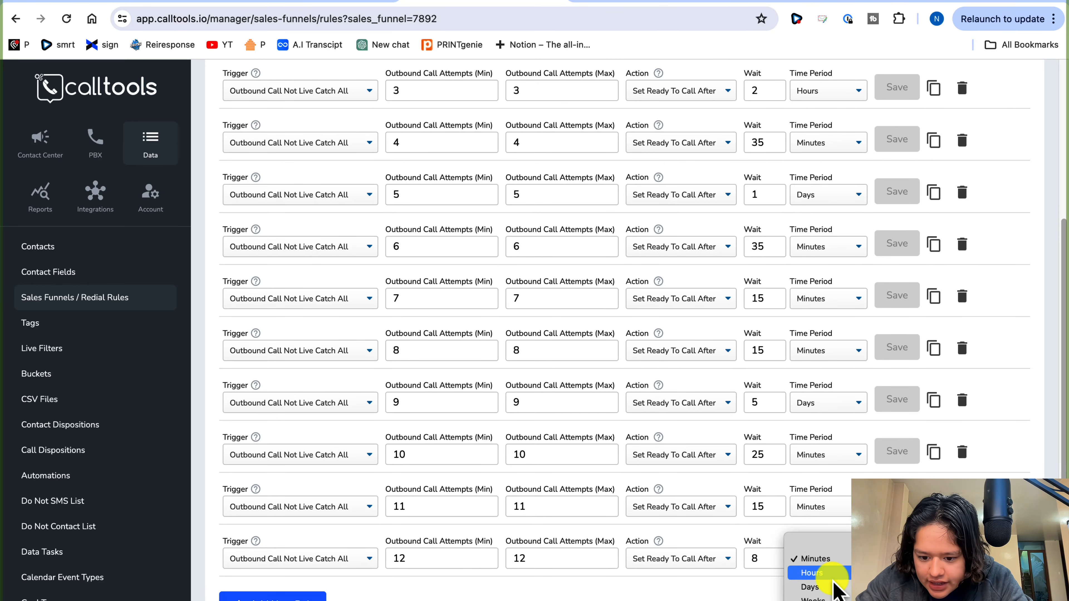
left_click(831, 577)
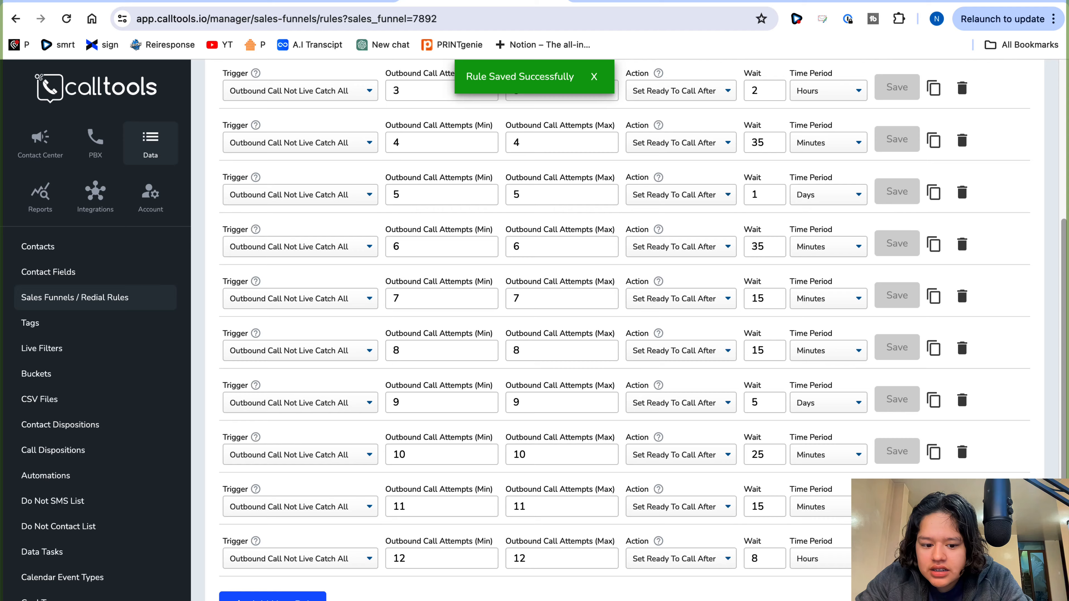
Duplicate the twelfth rule, set the copy to minimum and maximum 13 call attempts, and save it.
left_click(933, 558)
left_click(449, 561)
key("BackSpace")
type("3")
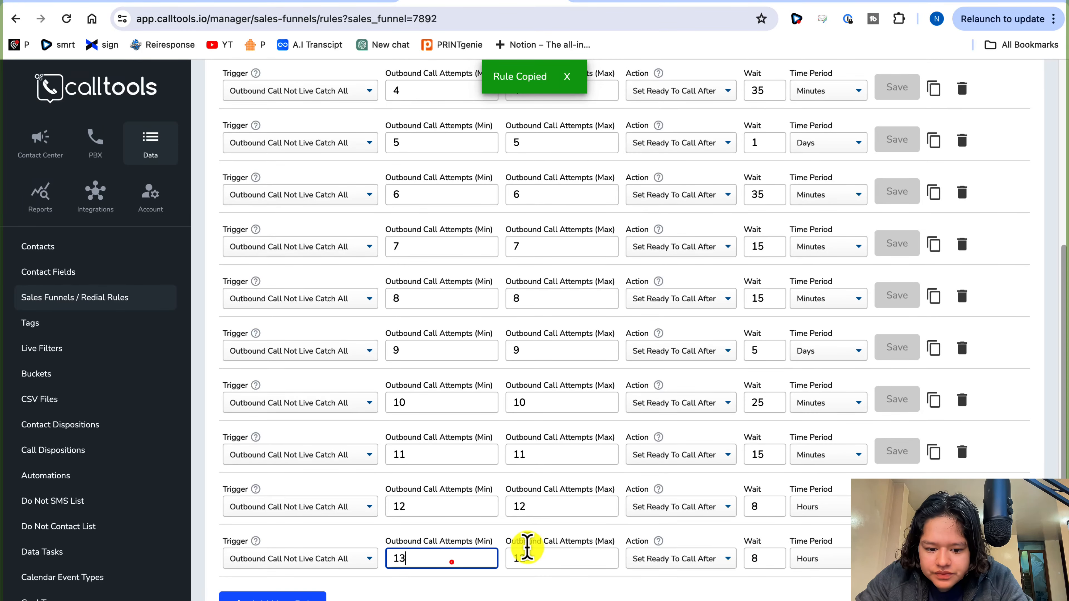
left_click(540, 555)
left_click(540, 554)
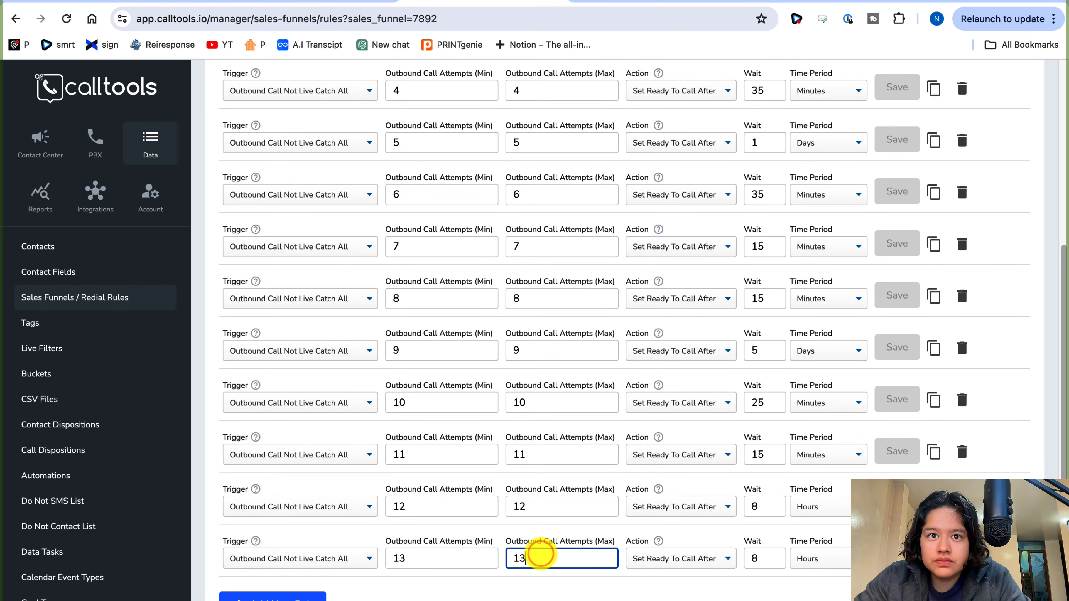
left_click(669, 548)
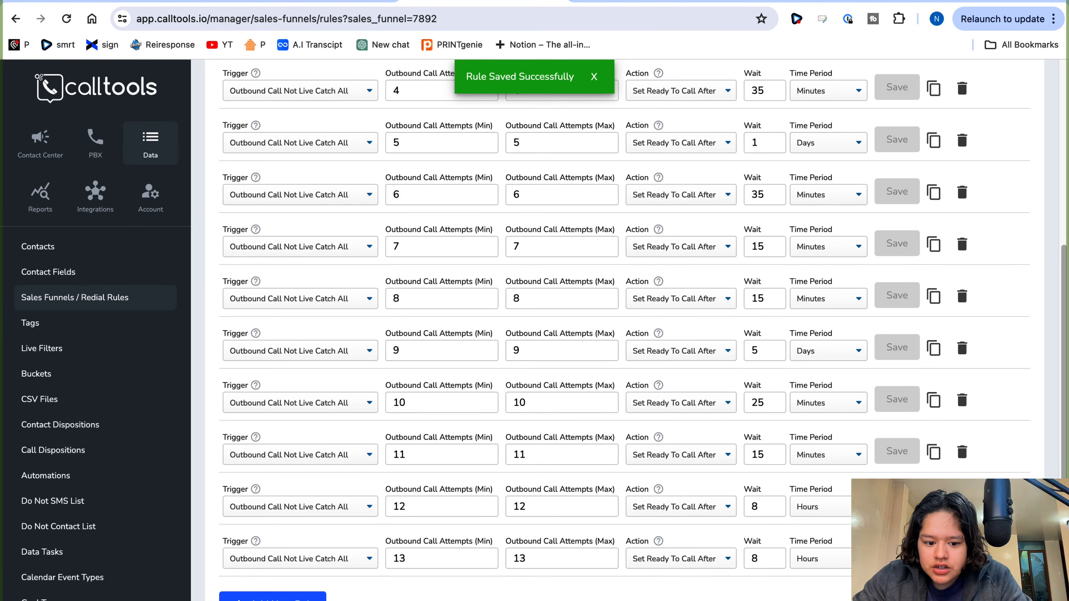
Duplicate the thirteenth rule, set the copy to minimum and maximum 14 call attempts with a wait of 1 hour, and save it.
left_click(934, 556)
scroll(601, 565, "down", 2)
left_click(404, 558)
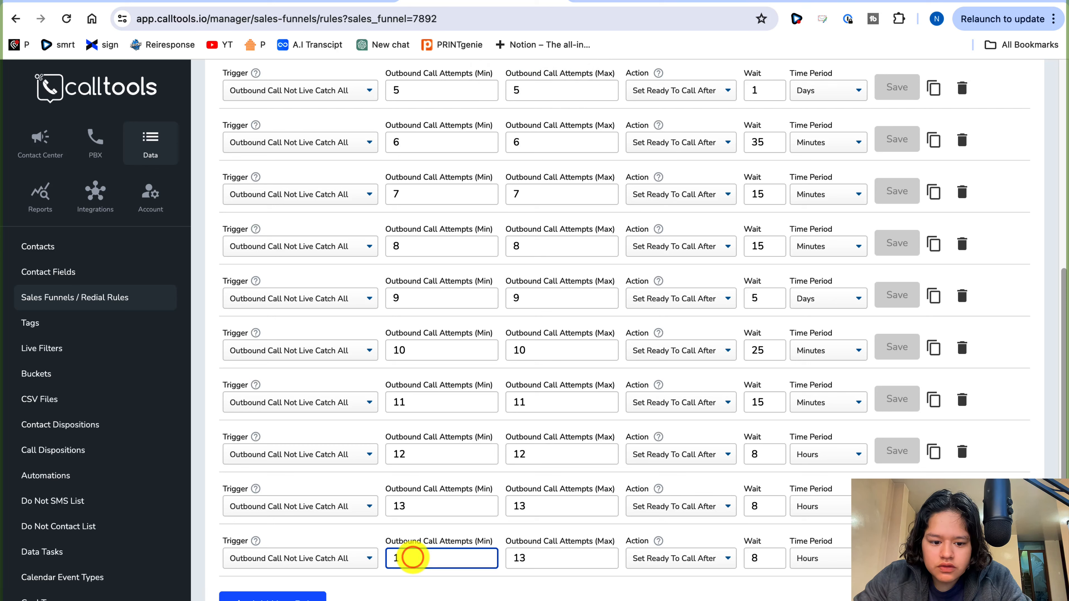
type("4")
left_click(541, 555)
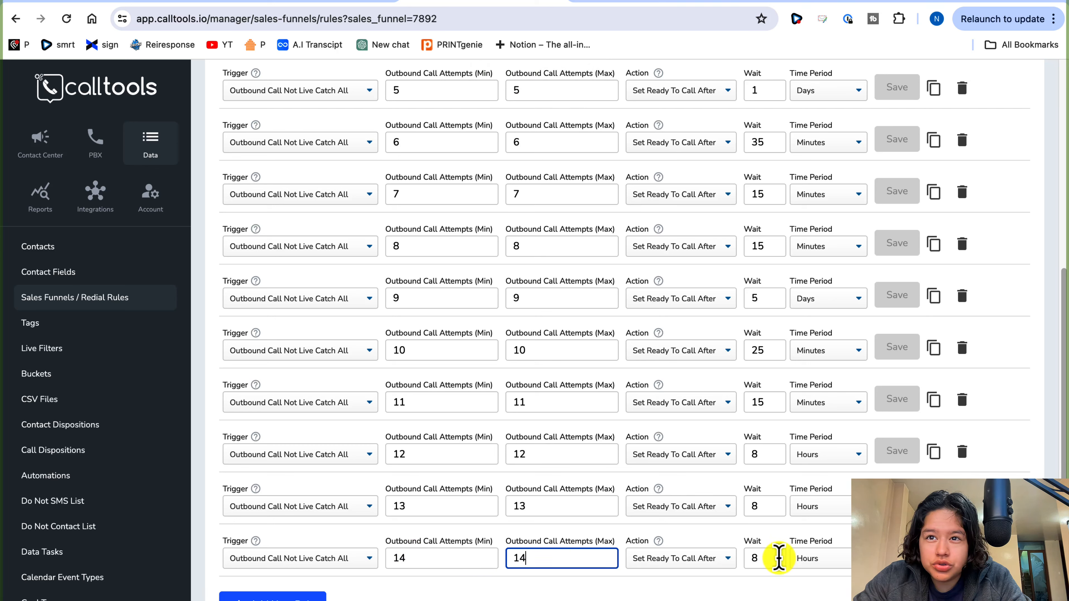
left_click(779, 559)
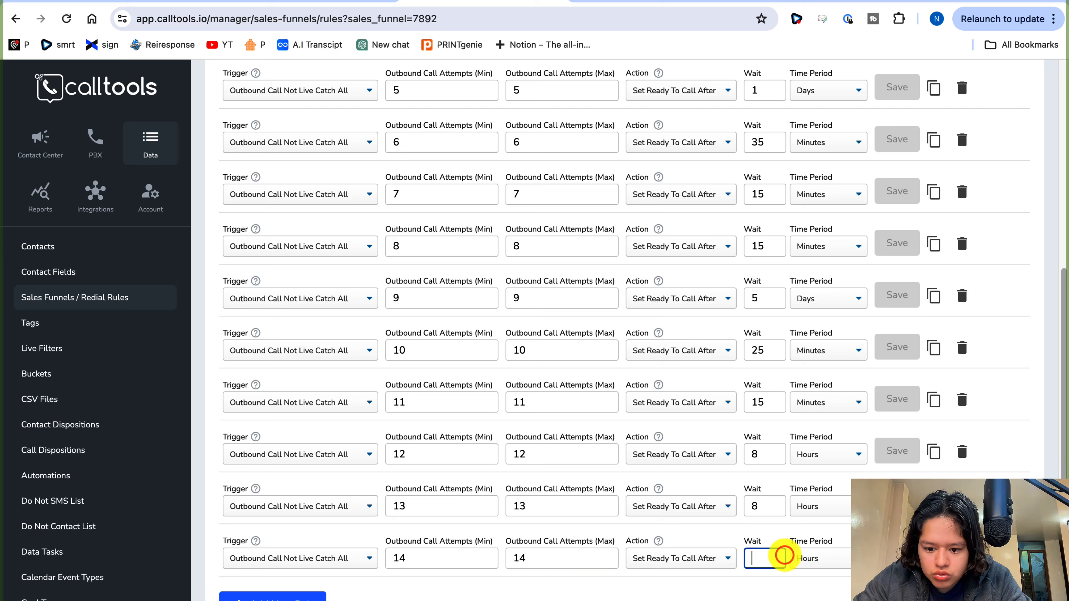
type("1")
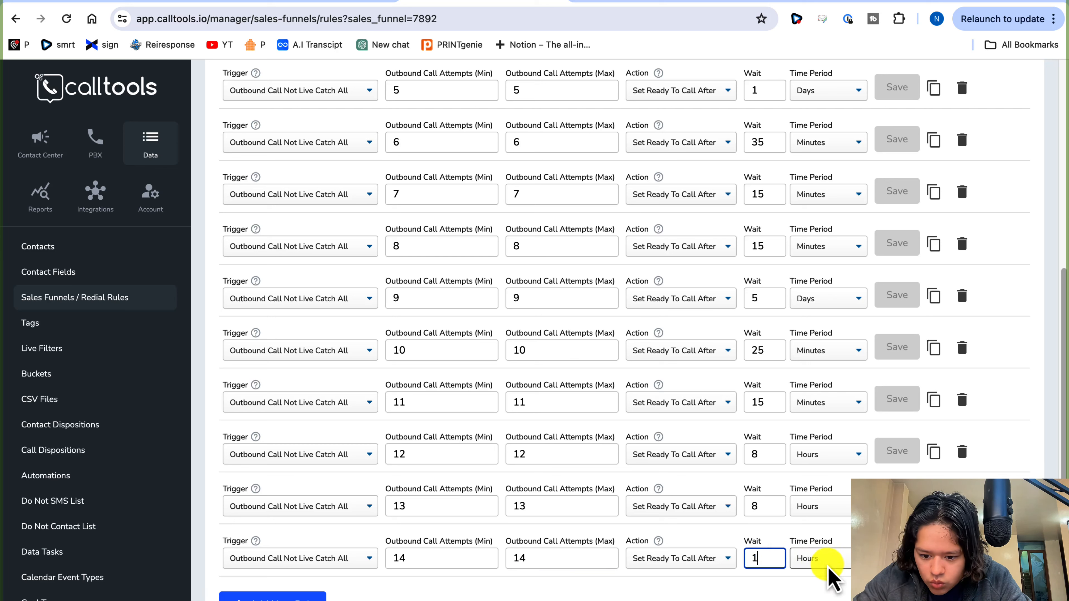
left_click(897, 555)
Set the wait of the rule for 13 call attempts to 45 minutes, and save it.
left_click(838, 478)
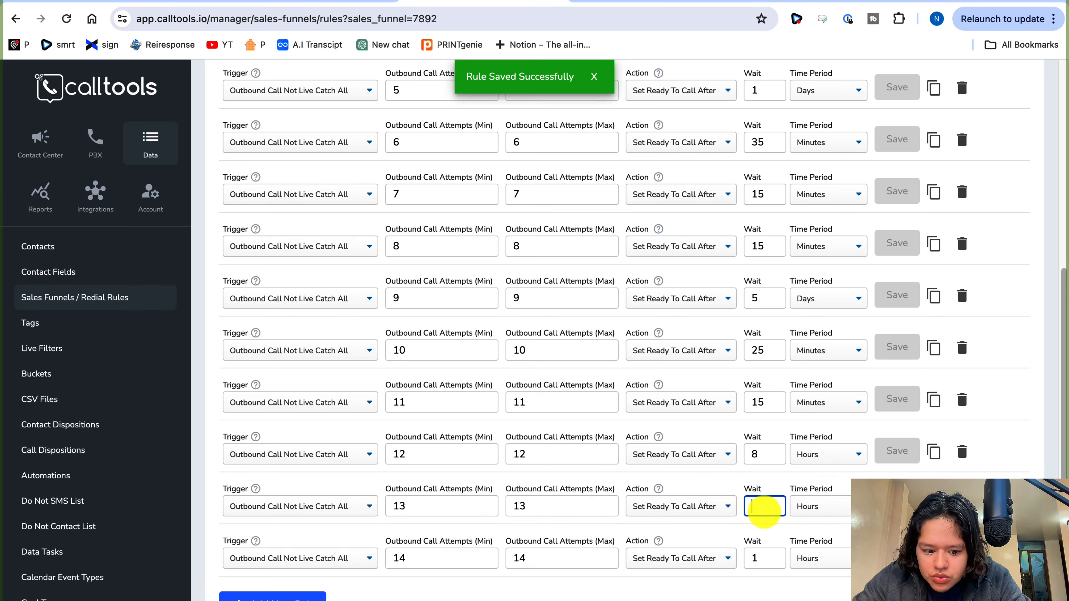
left_click(764, 512)
type("2")
type("45")
left_click(835, 507)
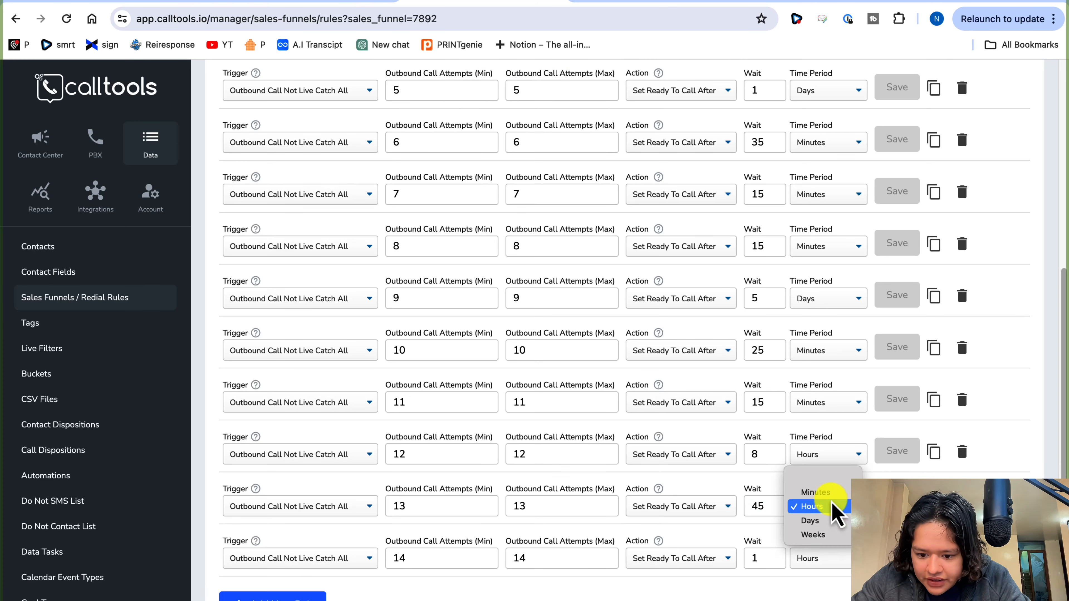
left_click(828, 490)
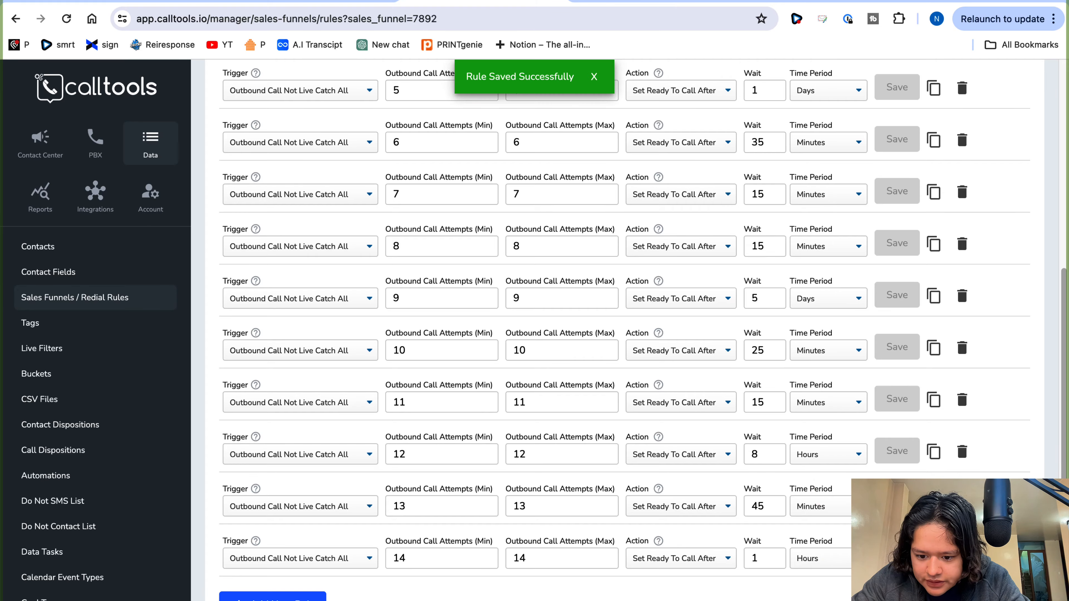
Review the redial rules for call attempts 1 through 14.
scroll(795, 598, "up", 10)
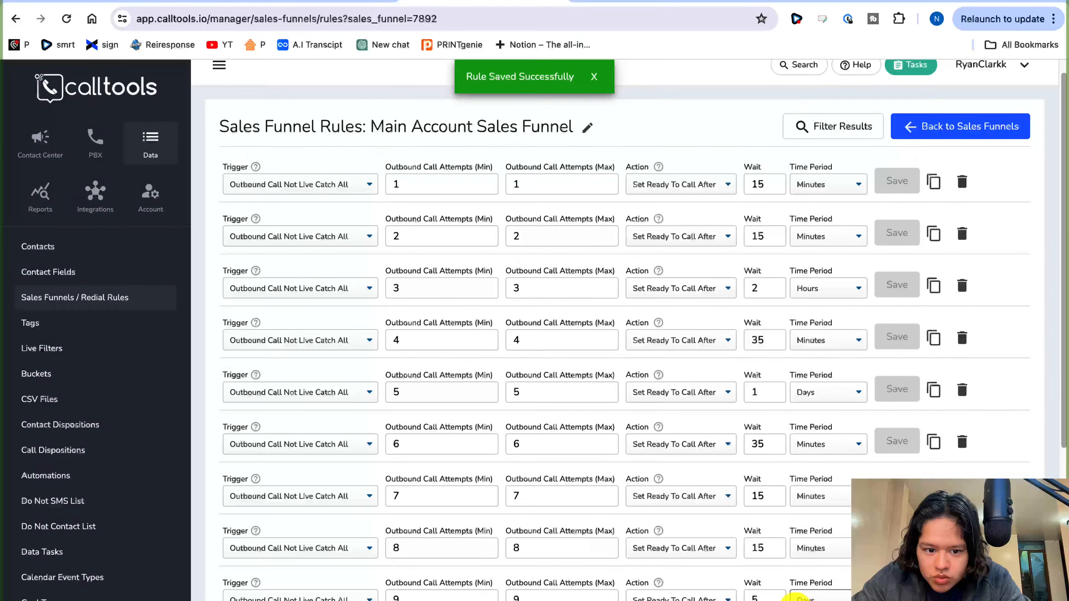
scroll(795, 589, "down", 5)
scroll(823, 447, "up", 6)
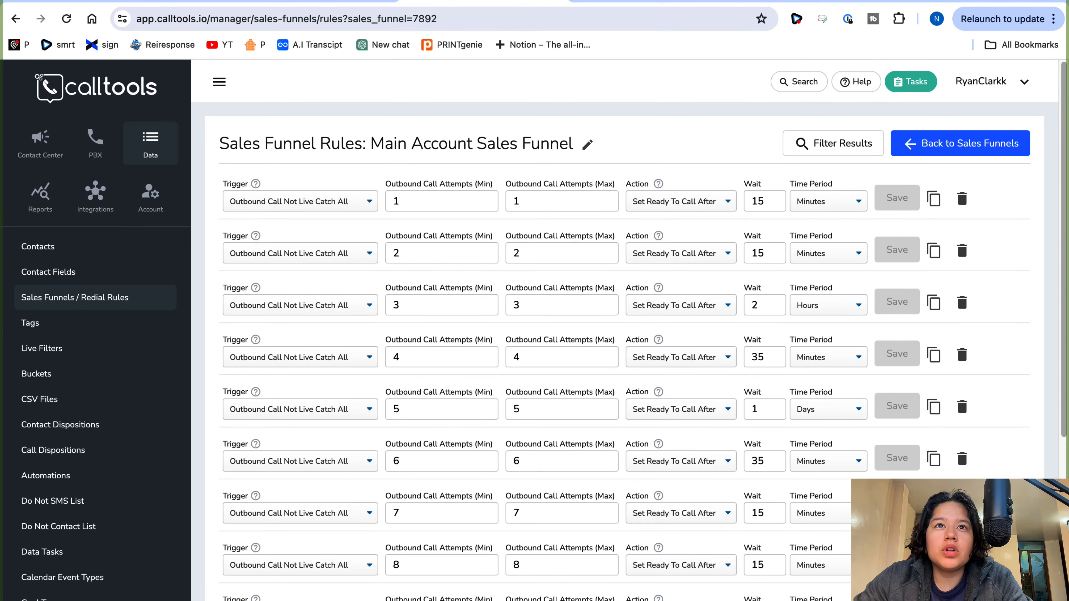
scroll(870, 239, "down", 5)
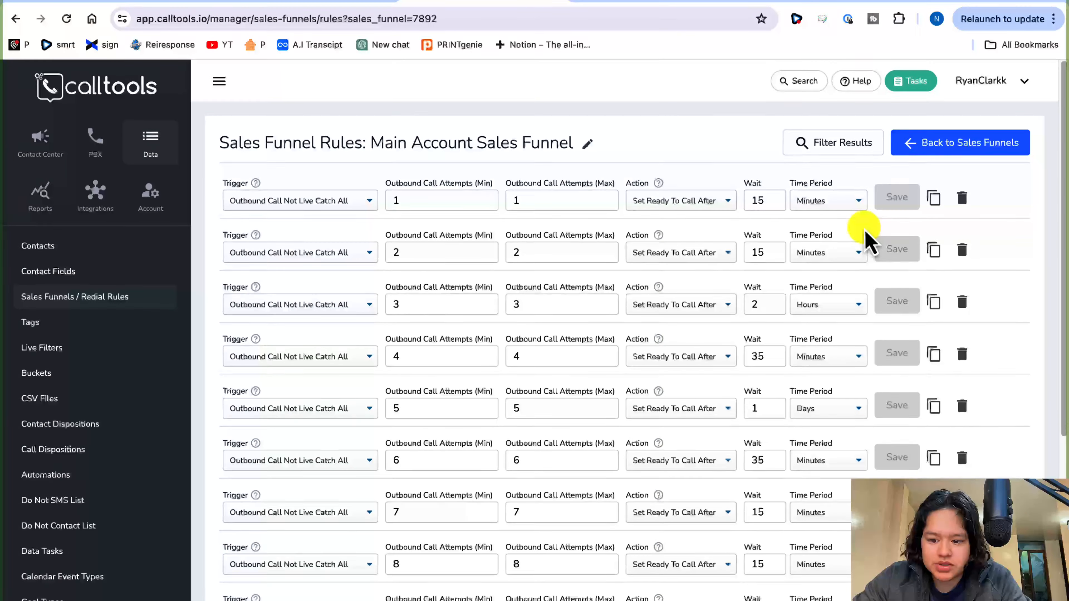
scroll(869, 239, "up", 5)
scroll(679, 354, "down", 1)
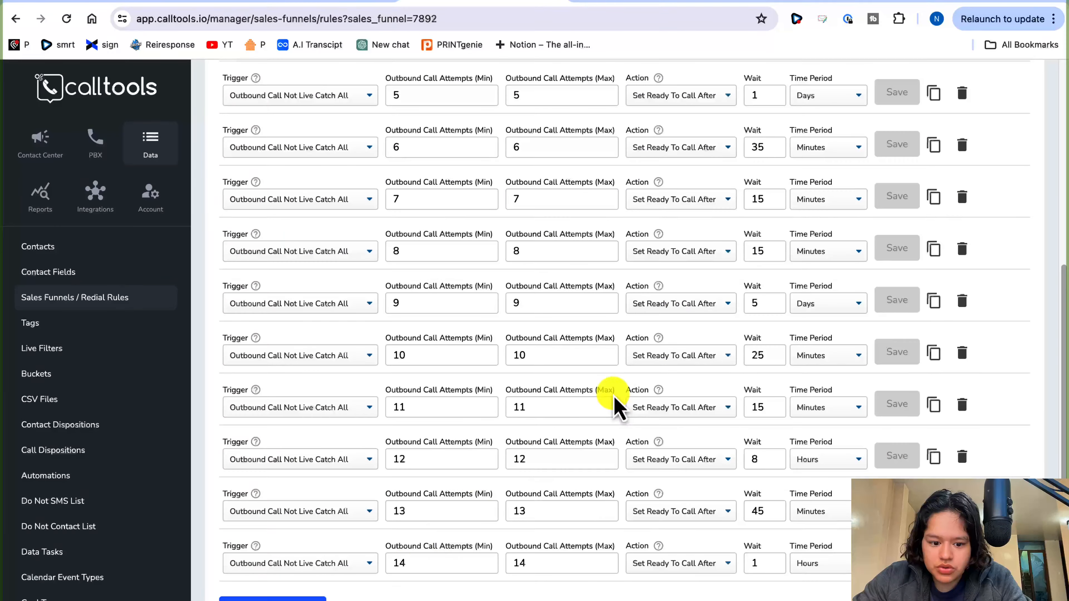
Add a new rule triggered by Agent Call Disposition for Call back again (No answer), with minimum and maximum 1 call attempt.
scroll(301, 600, "down", 1)
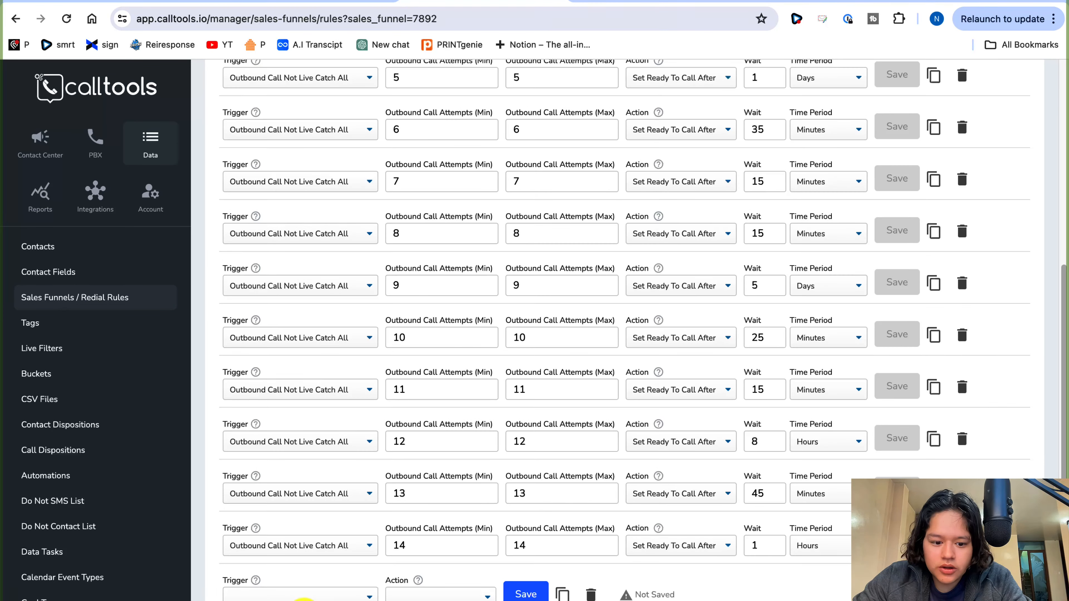
left_click(340, 594)
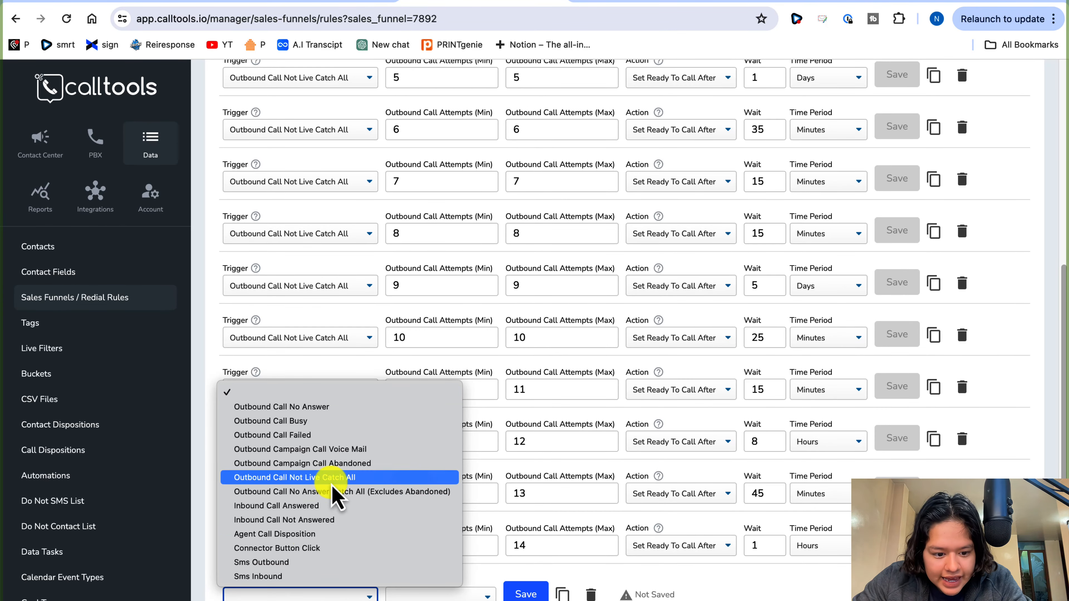
left_click(332, 533)
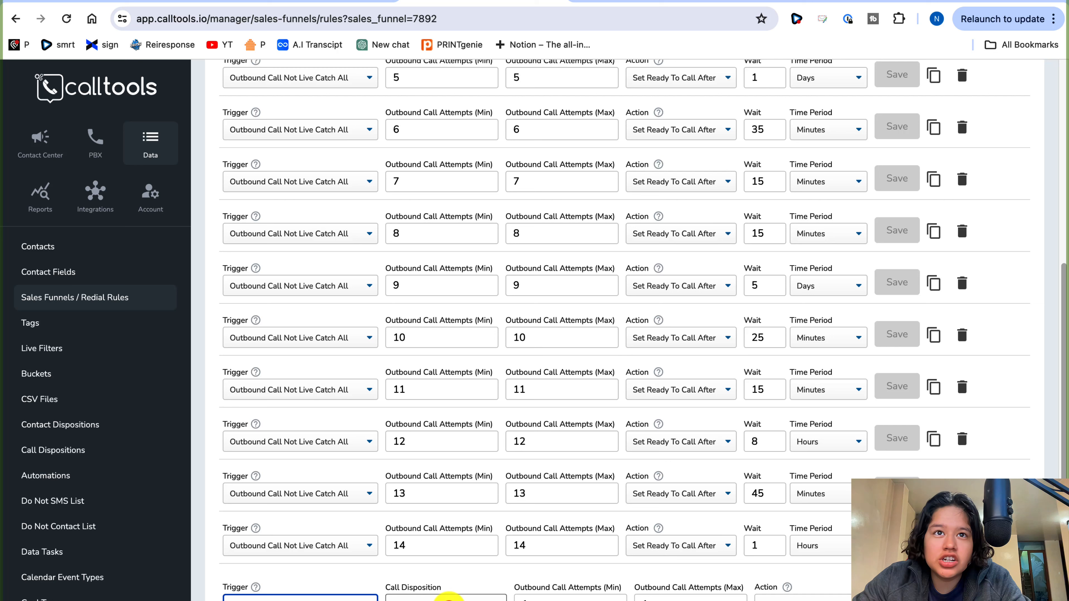
left_click(448, 598)
left_click(456, 508)
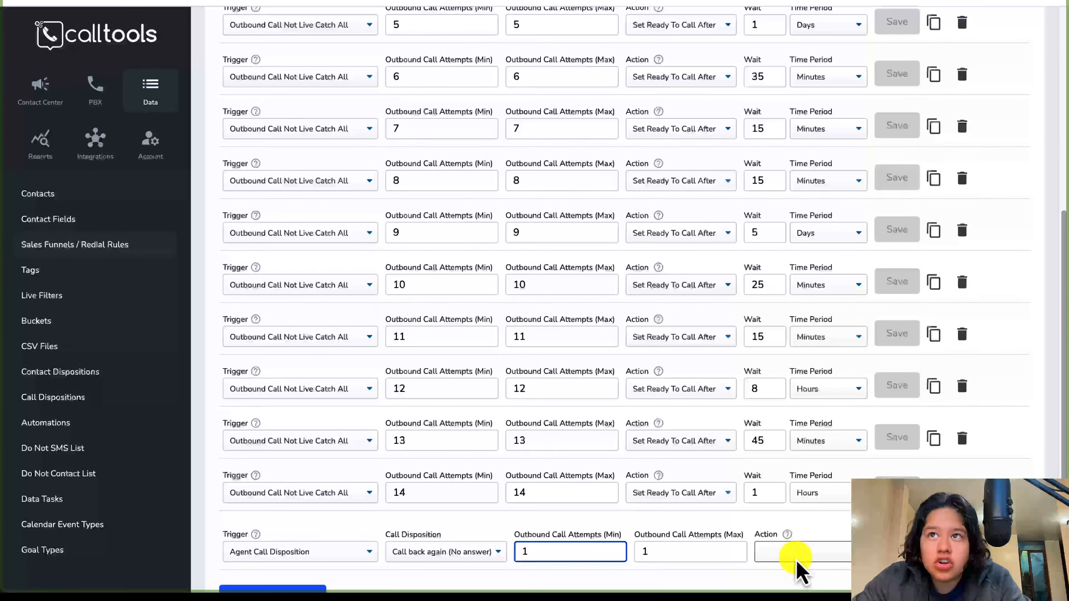
Give the new disposition rule the action Set Ready To Call After with a wait of 1 day, and save it.
left_click(803, 600)
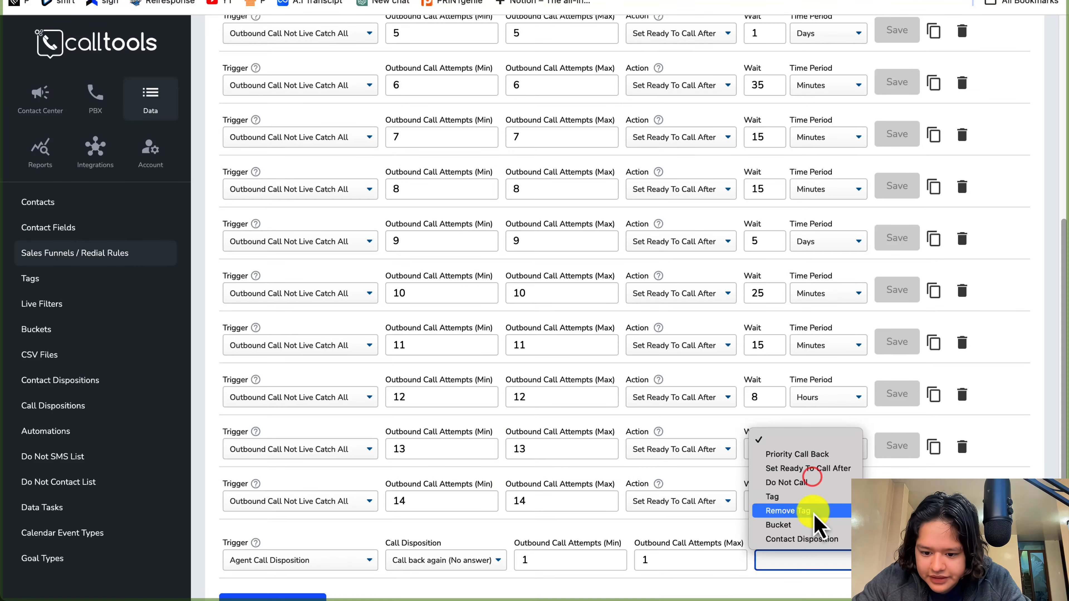
left_click(807, 470)
scroll(816, 552, "down", 3)
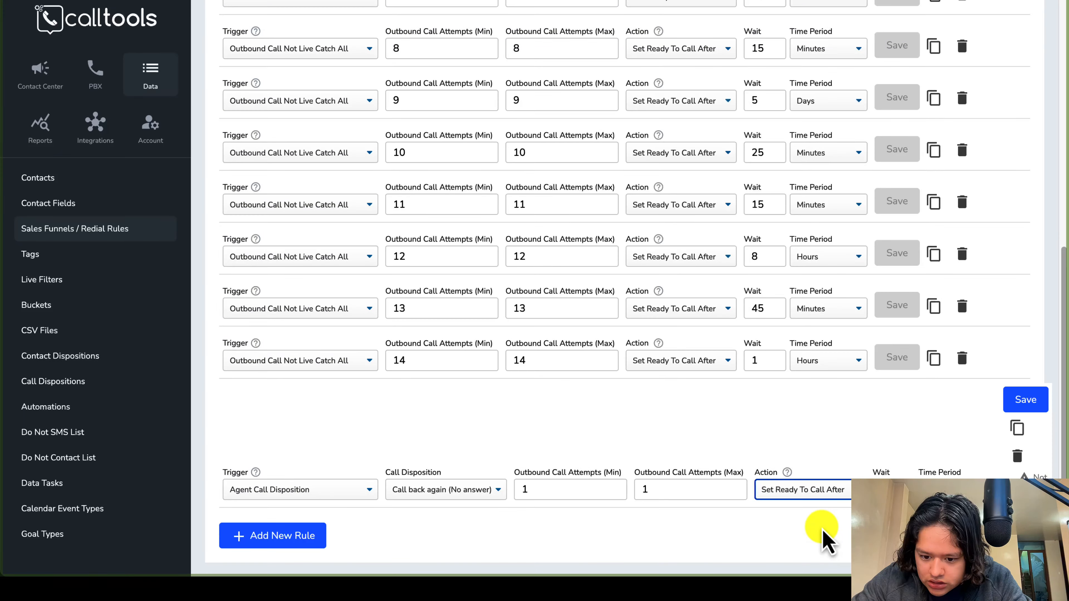
left_click(903, 488)
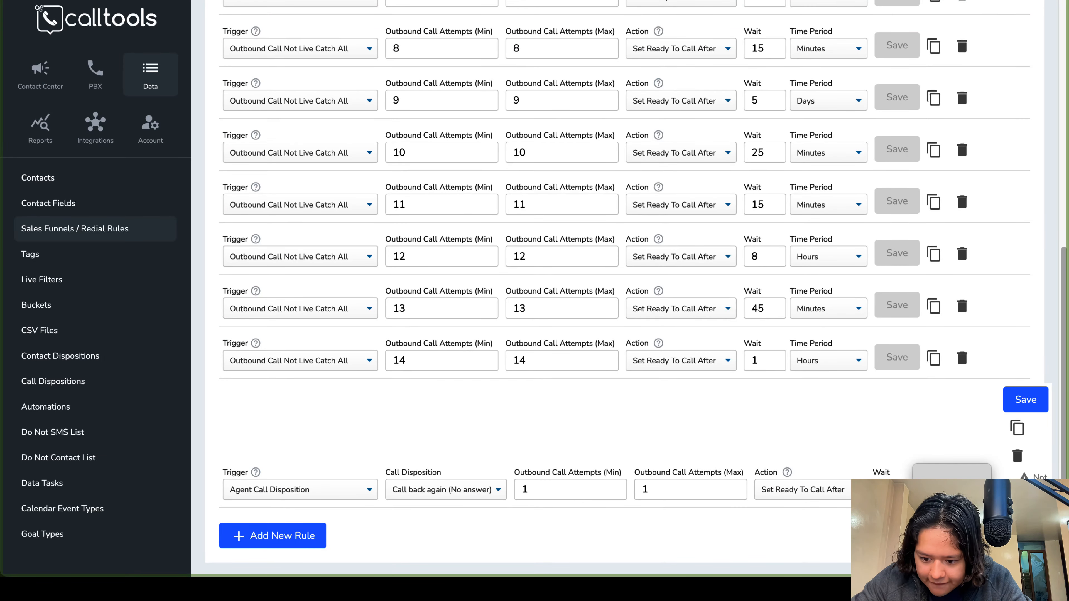
left_click(1023, 403)
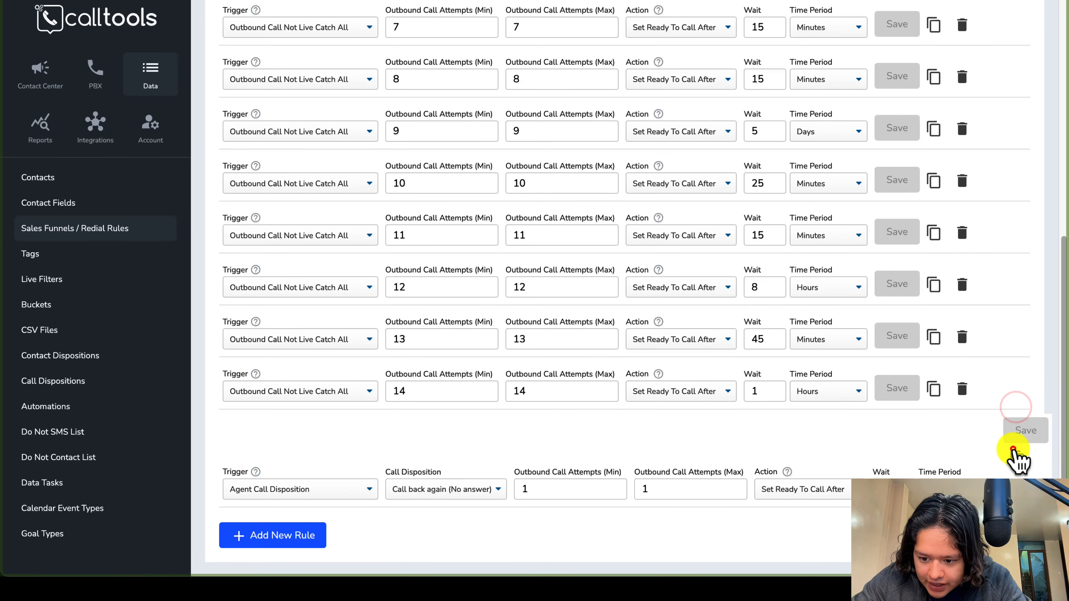
Duplicate the Agent Call Disposition rule five times.
left_click(1015, 455)
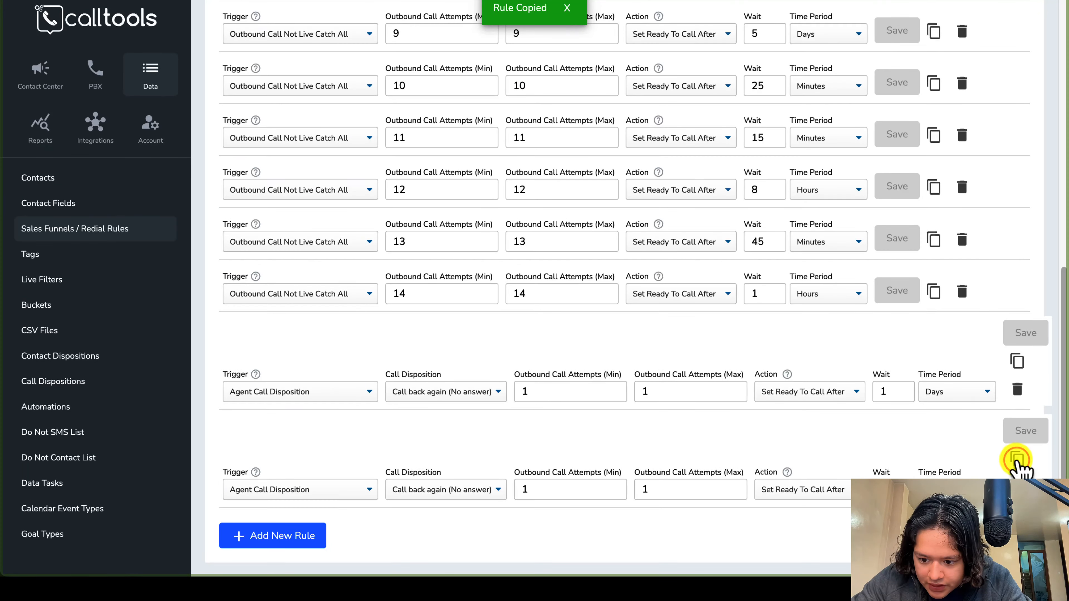
left_click(1016, 460)
left_click(1017, 460)
scroll(1017, 460, "down", 5)
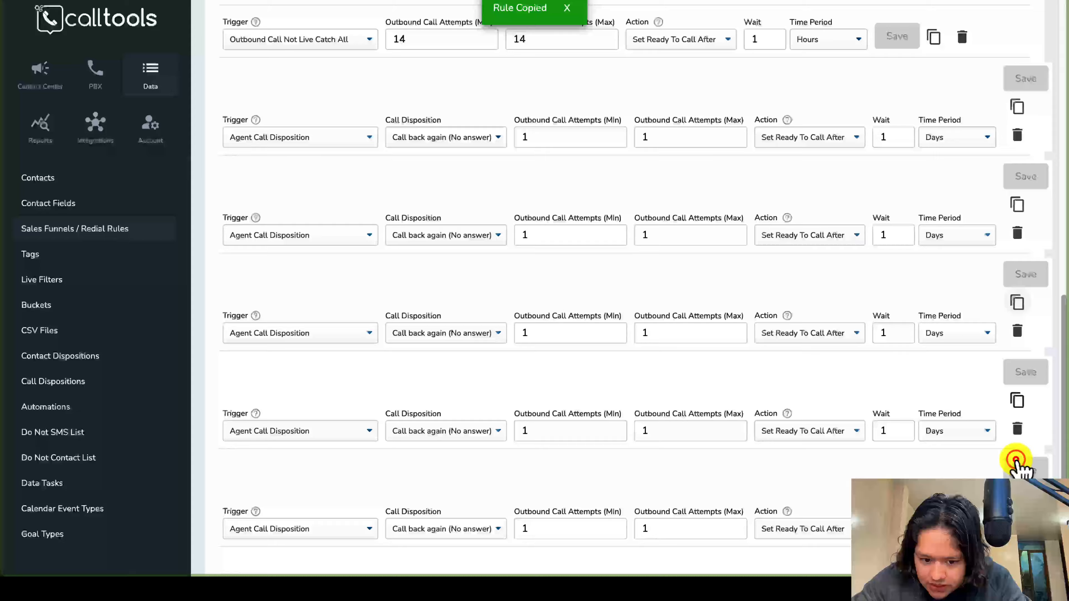
Set the second disposition rule to minimum and maximum 2 call attempts with a wait of 45 days, and save it.
scroll(645, 406, "up", 3)
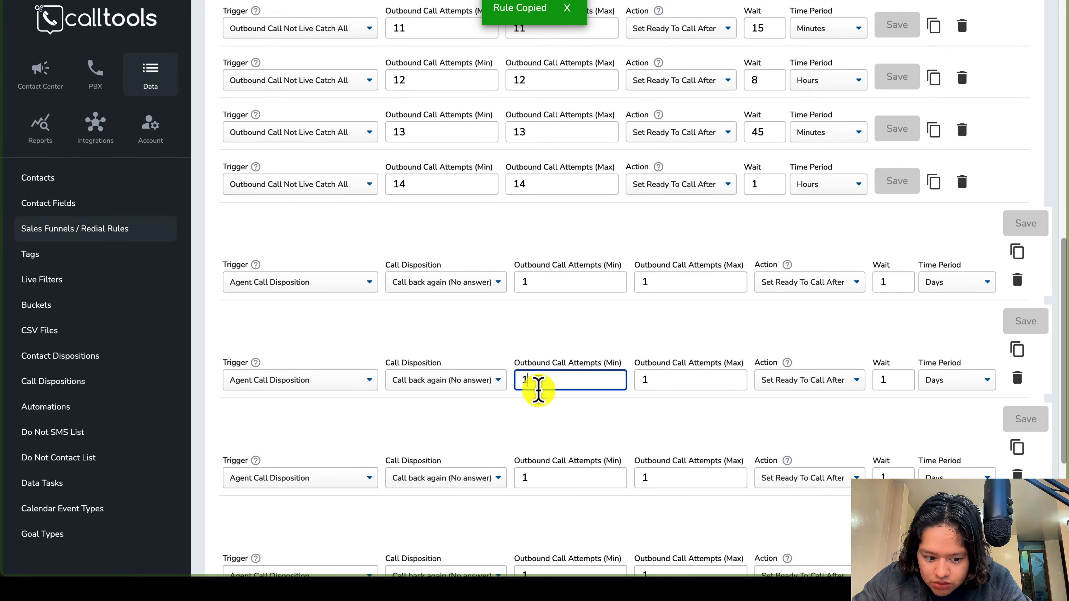
key("BackSpace")
type("2")
left_click(657, 379)
key("BackSpace")
type("2")
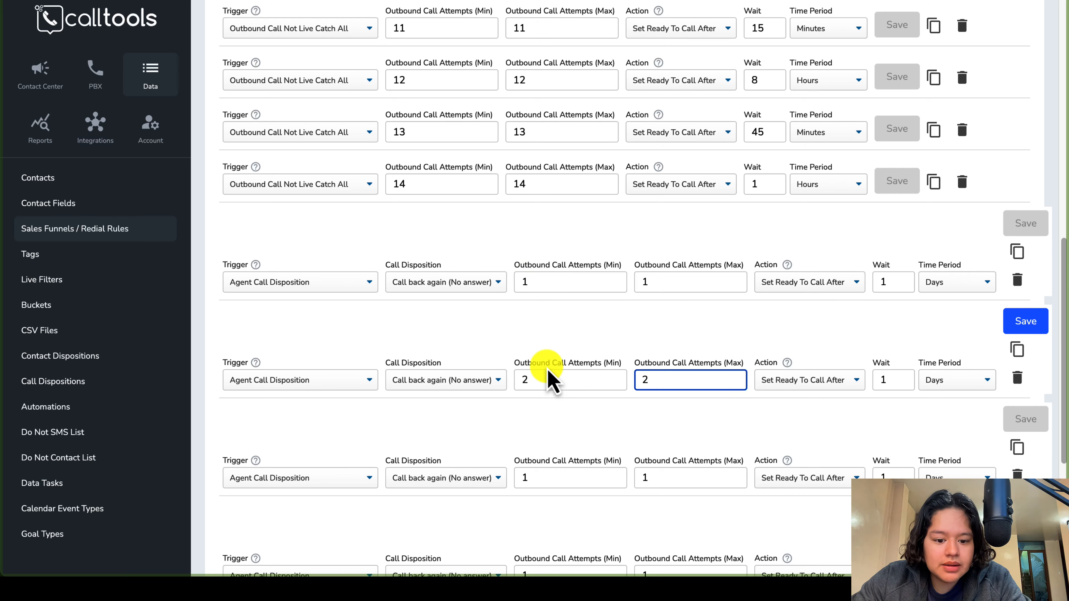
scroll(571, 472, "down", 3)
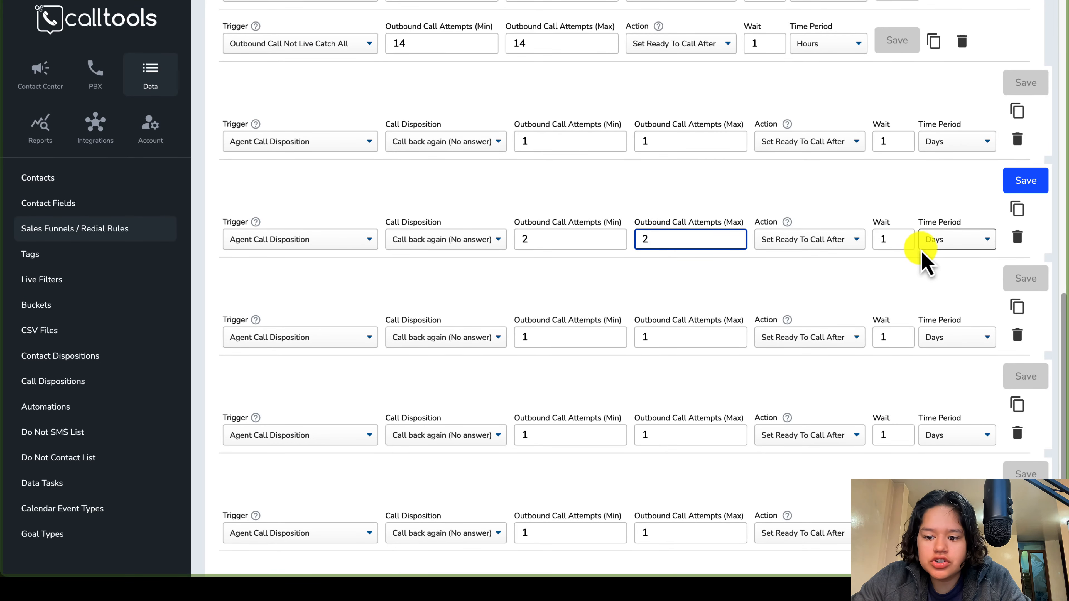
left_click(892, 241)
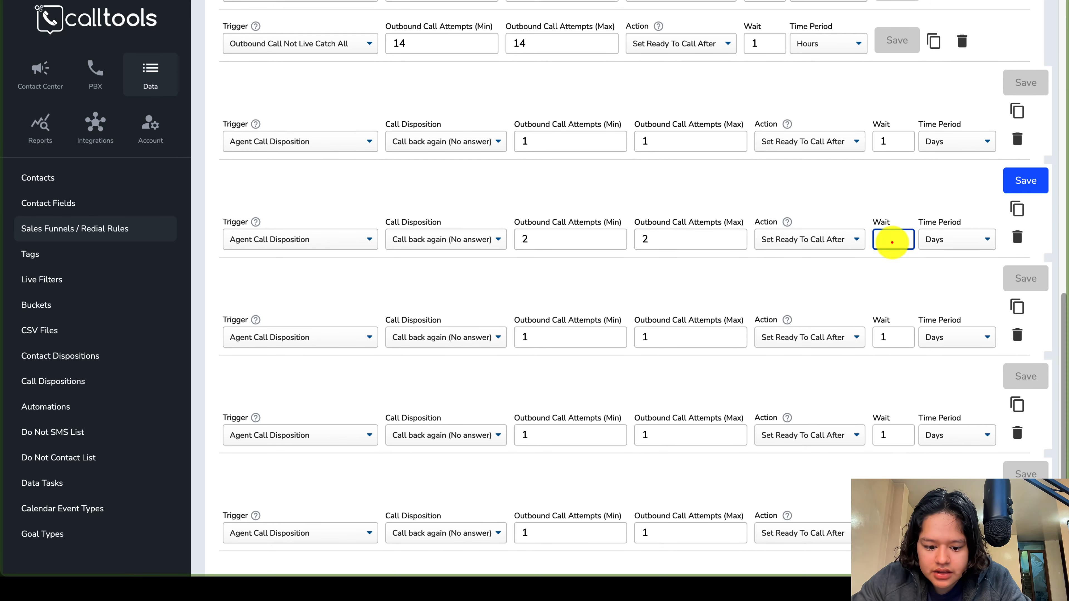
type("45")
left_click(1026, 181)
Set the third disposition rule to minimum and maximum 3 call attempts with a wait of 45 minutes, and save it.
left_click(556, 346)
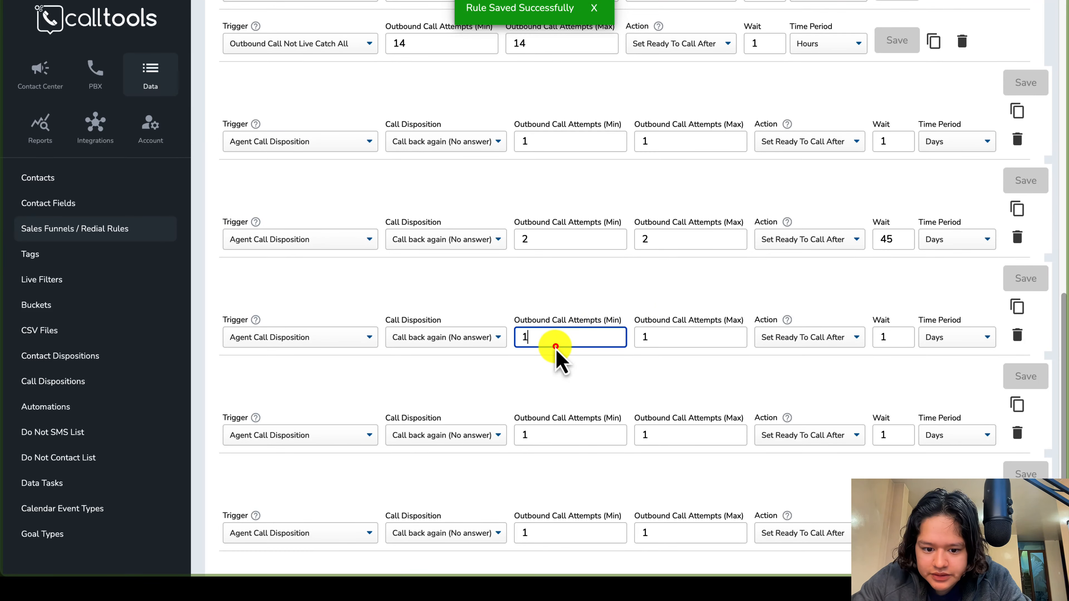
key("BackSpace")
type("3")
left_click(703, 333)
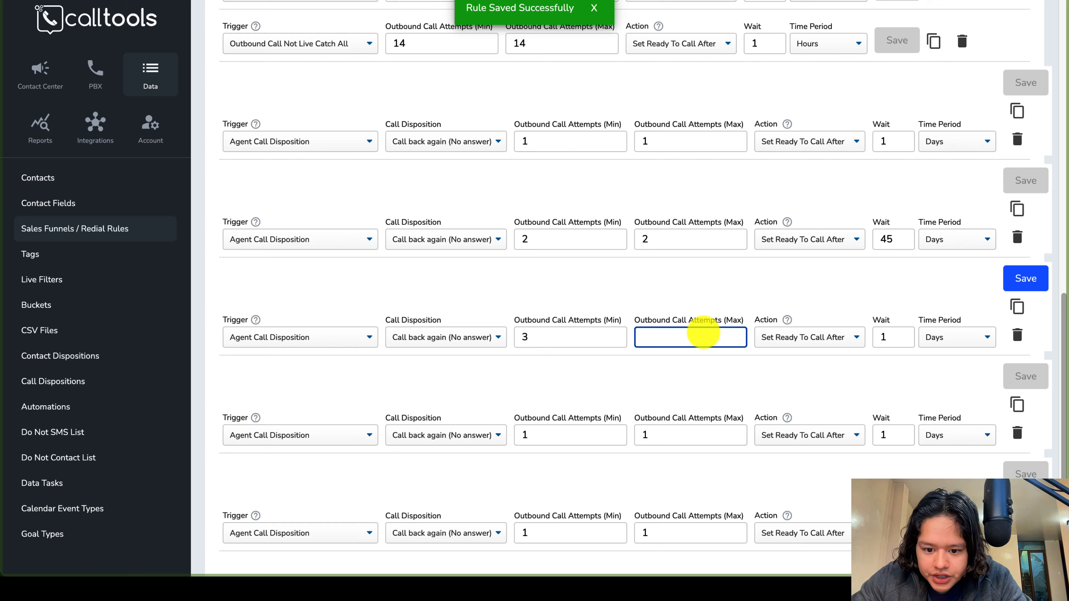
type("3")
left_click(895, 338)
type("45")
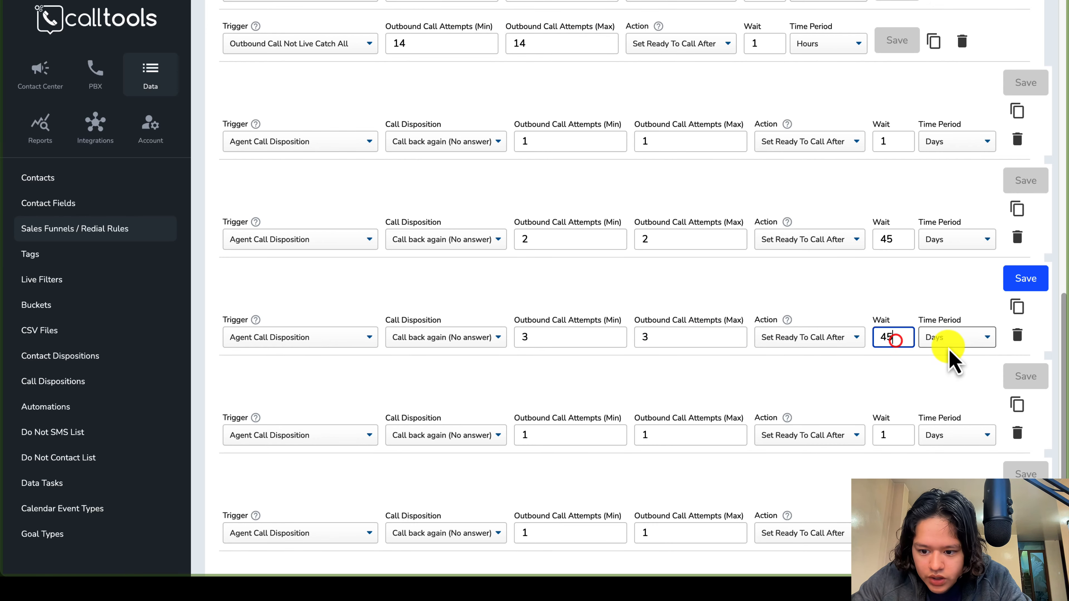
left_click(977, 339)
left_click(970, 309)
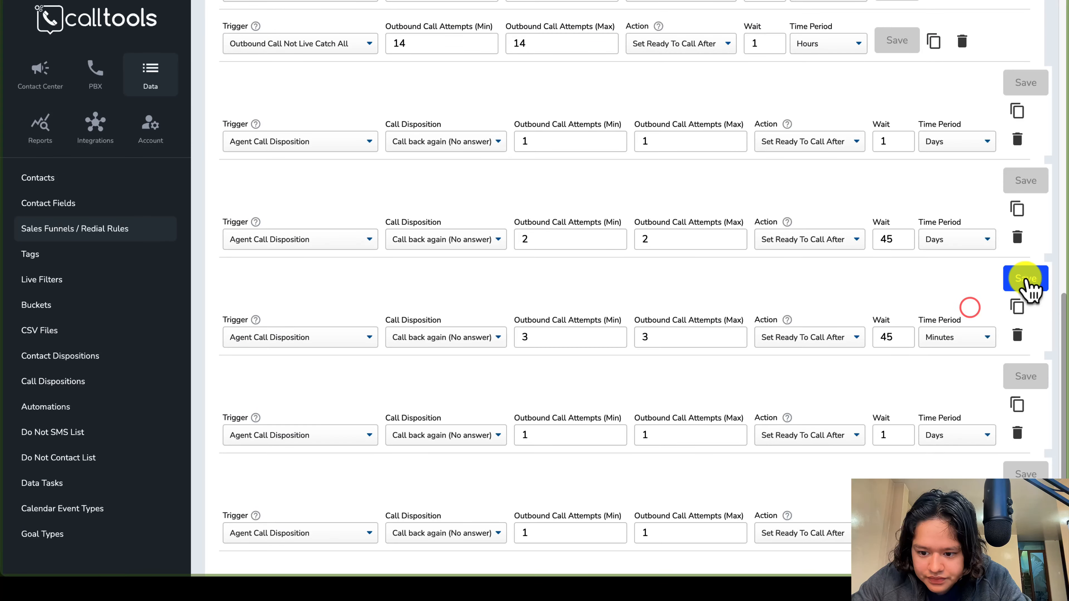
left_click(1026, 278)
Set the fourth disposition rule to minimum and maximum 4 call attempts, and save it.
scroll(764, 356, "down", 2)
left_click(582, 377)
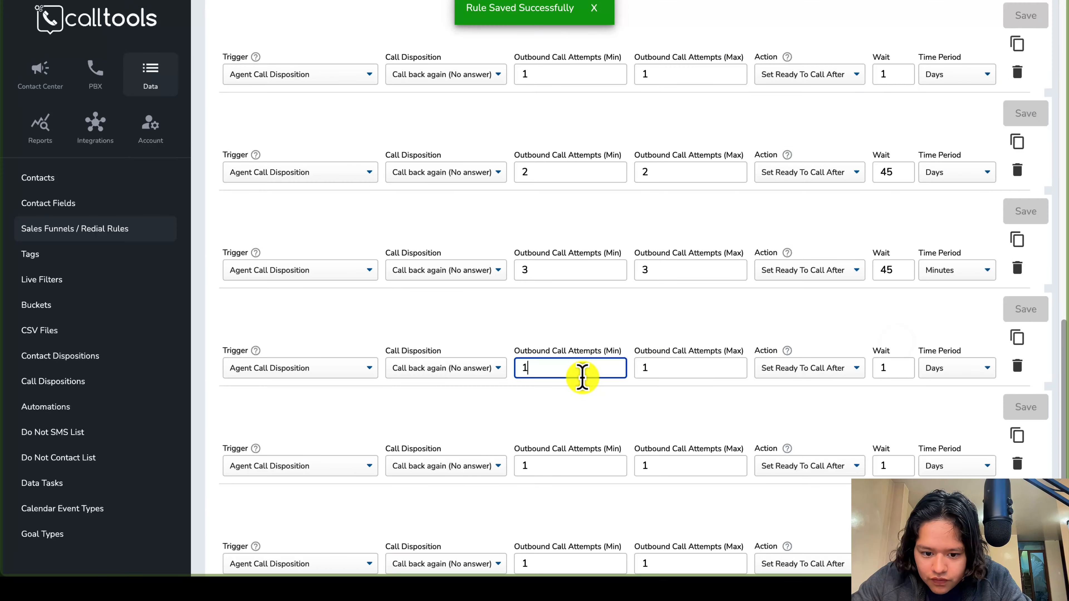
type("4")
left_click(667, 372)
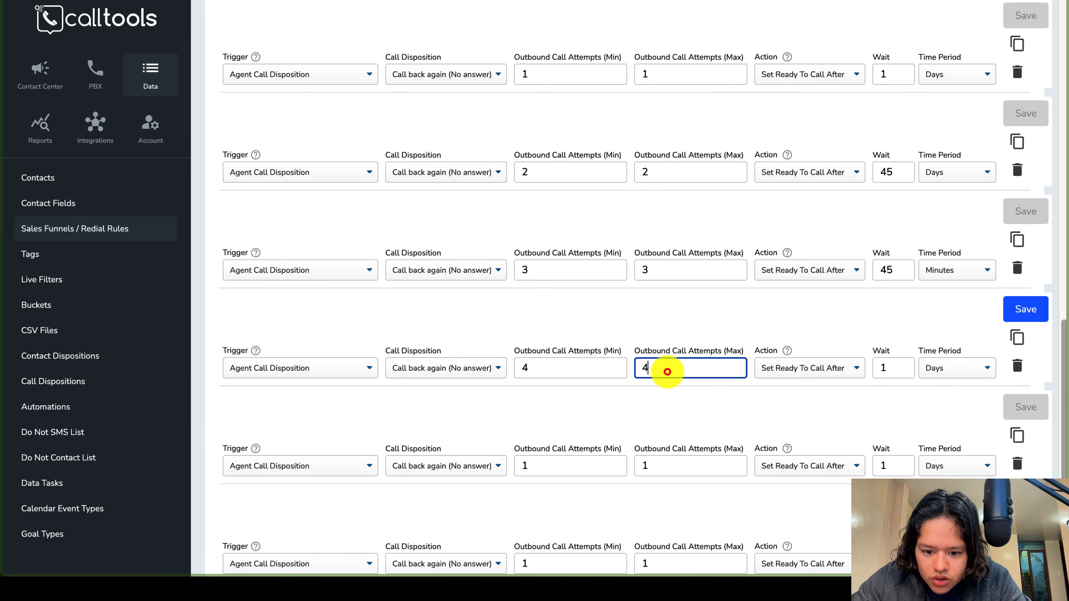
left_click(1024, 310)
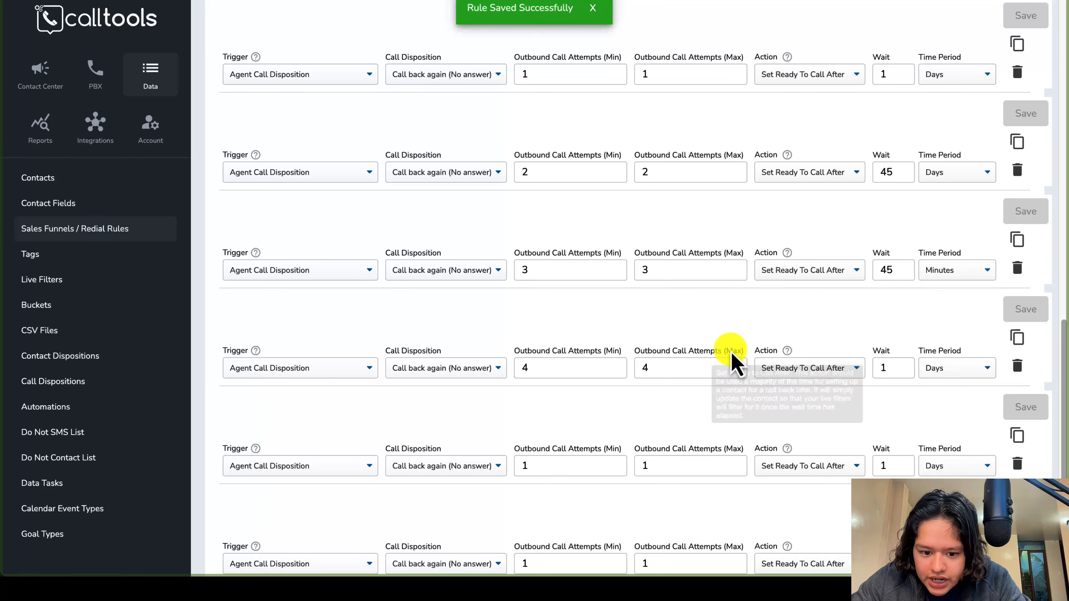
Set the fifth disposition rule to minimum and maximum 5 call attempts with the time period in hours, and save it.
scroll(732, 358, "down", 2)
left_click(544, 400)
key("BackSpace")
type("5")
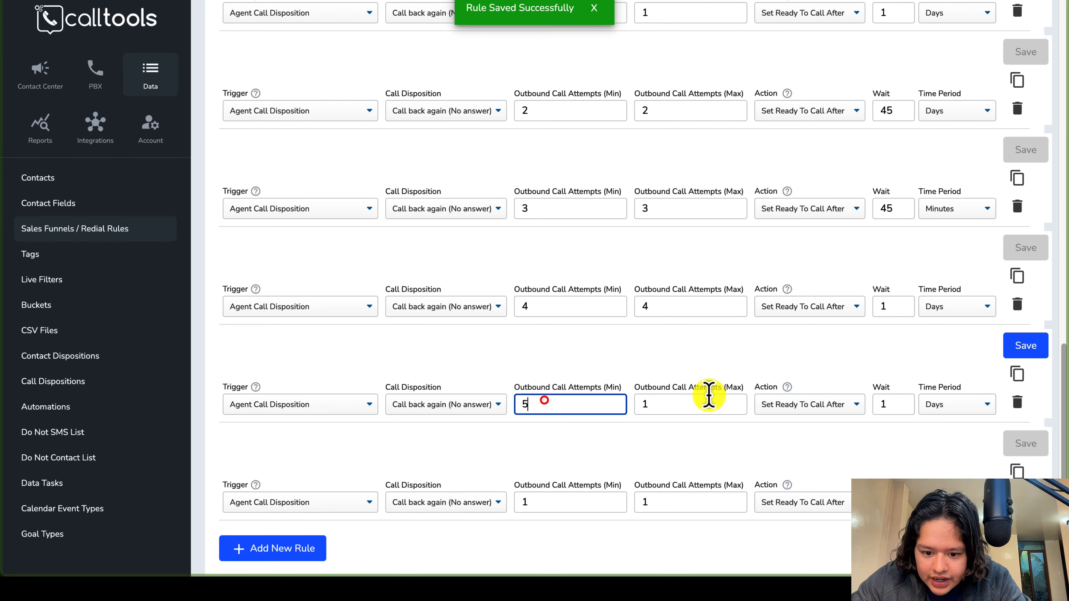
left_click(708, 400)
key("BackSpace")
type("5")
left_click(953, 405)
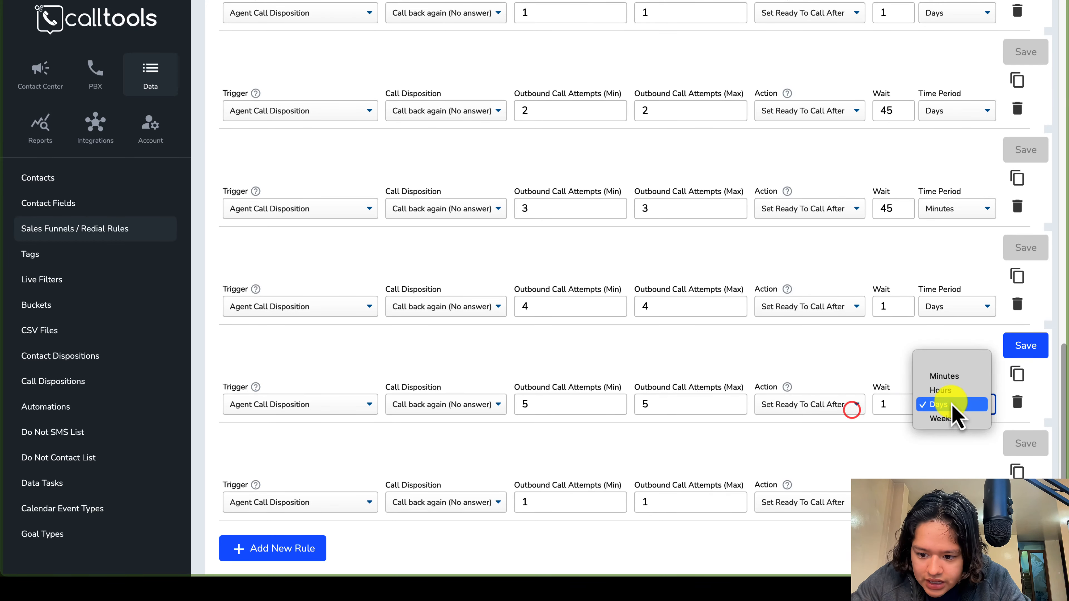
left_click(948, 387)
left_click(1015, 343)
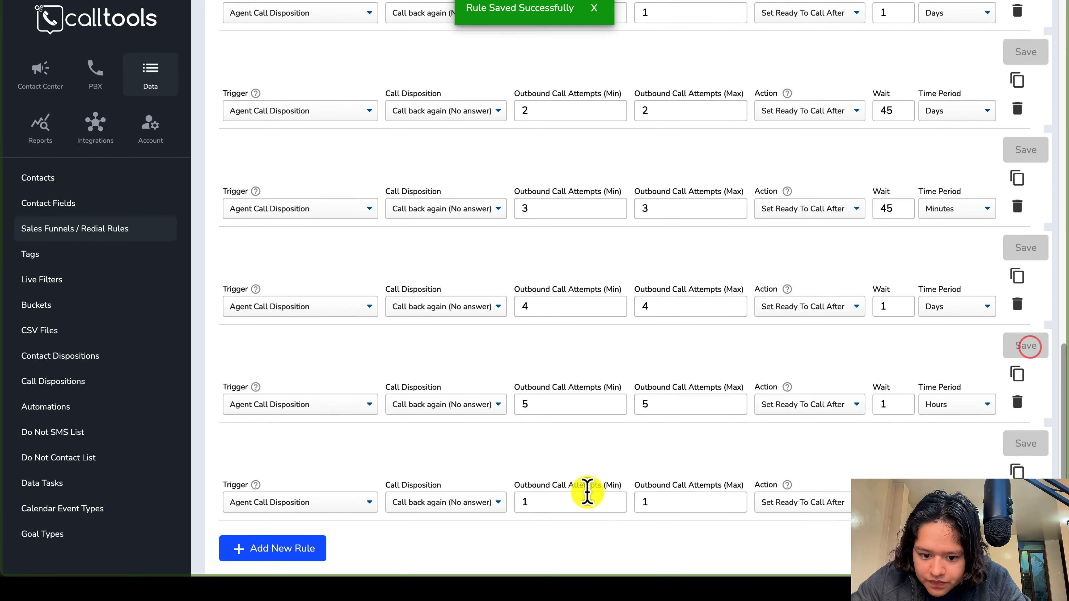
Set the sixth disposition rule to minimum and maximum 6 call attempts, and save it.
left_click(576, 493)
key("BackSpace")
type("6")
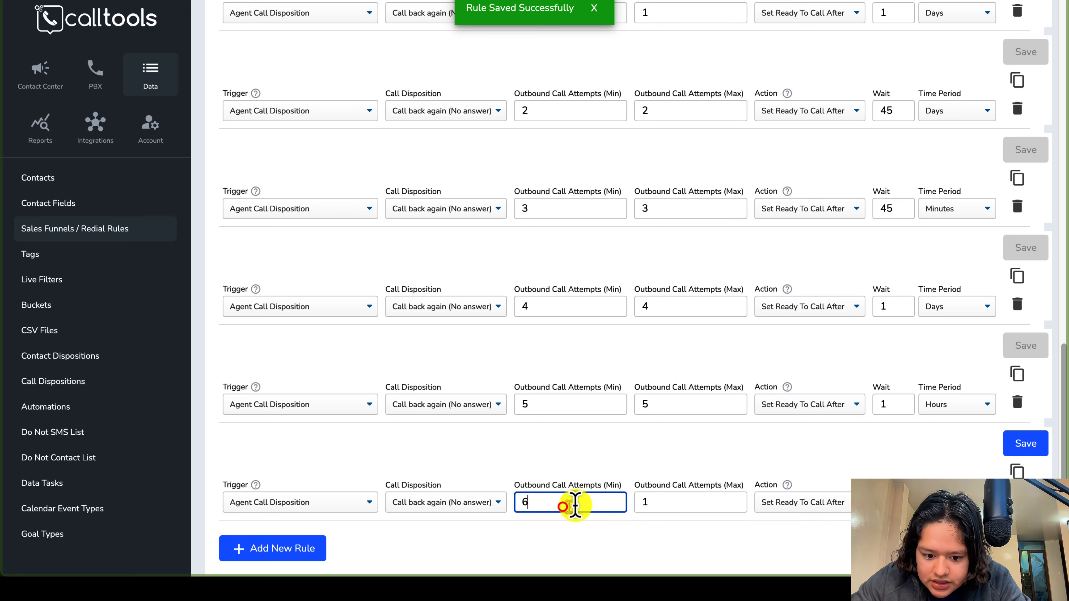
left_click(678, 505)
key("BackSpace")
type("6")
left_click(780, 496)
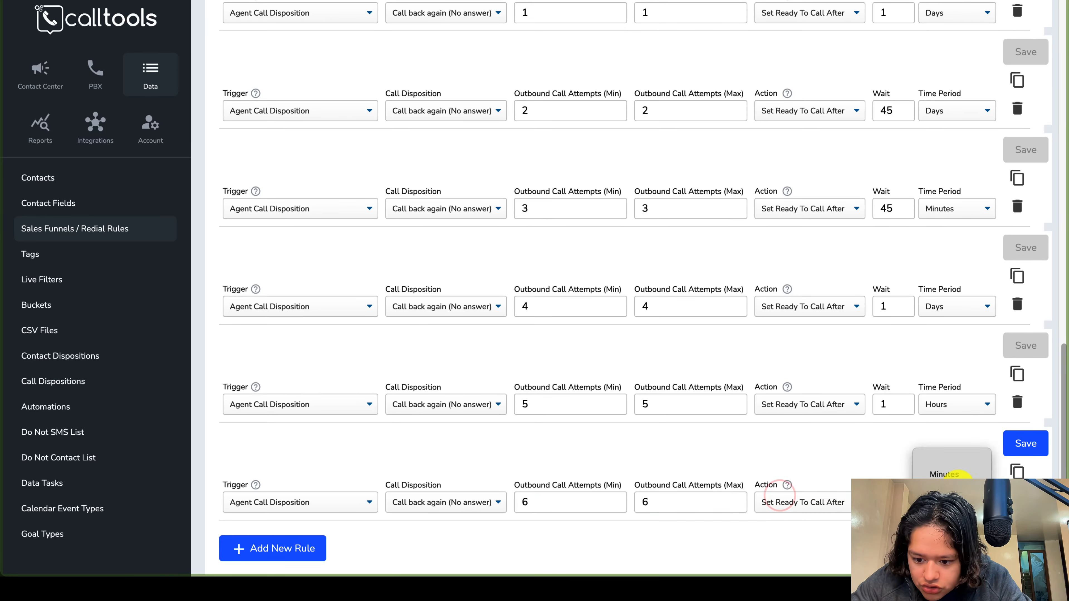
left_click(1025, 443)
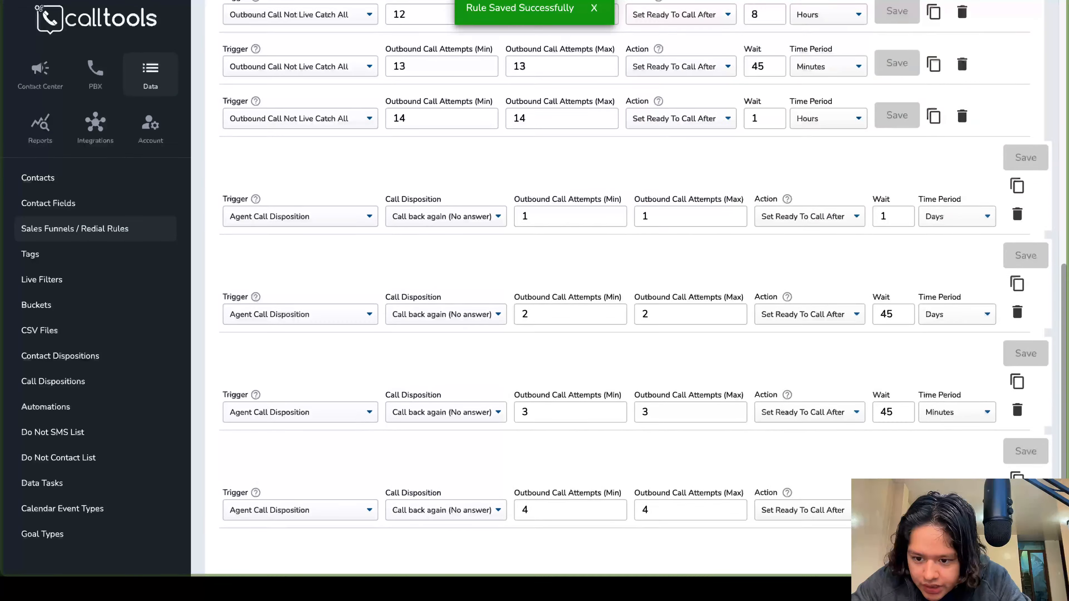
Review the rules of the Main Account Sales Funnel and return to the sales funnels list.
scroll(623, 287, "down", 5)
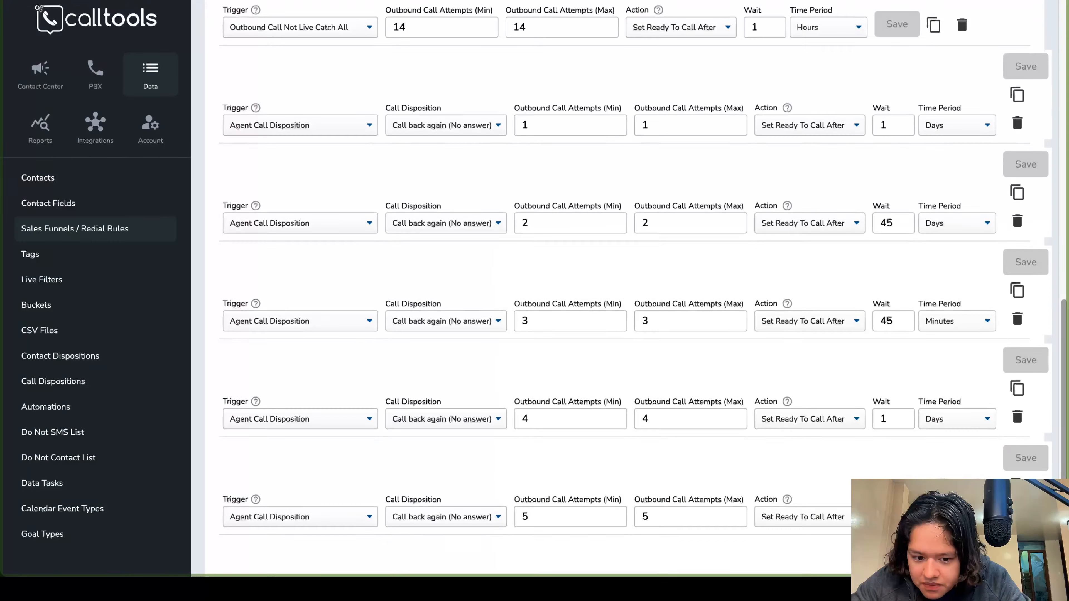
scroll(581, 133, "up", 15)
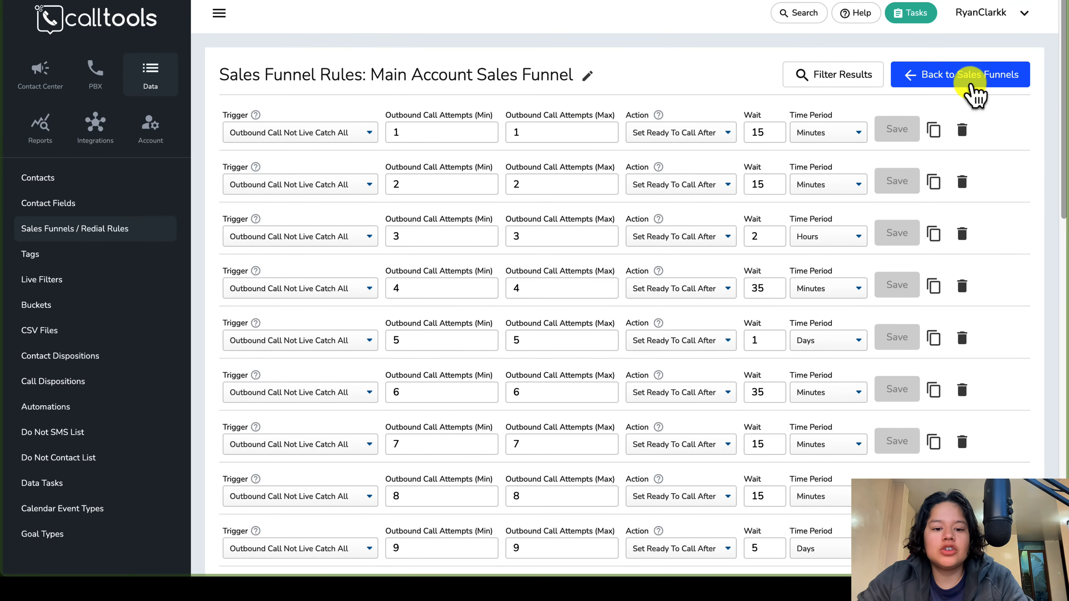
left_click(919, 94)
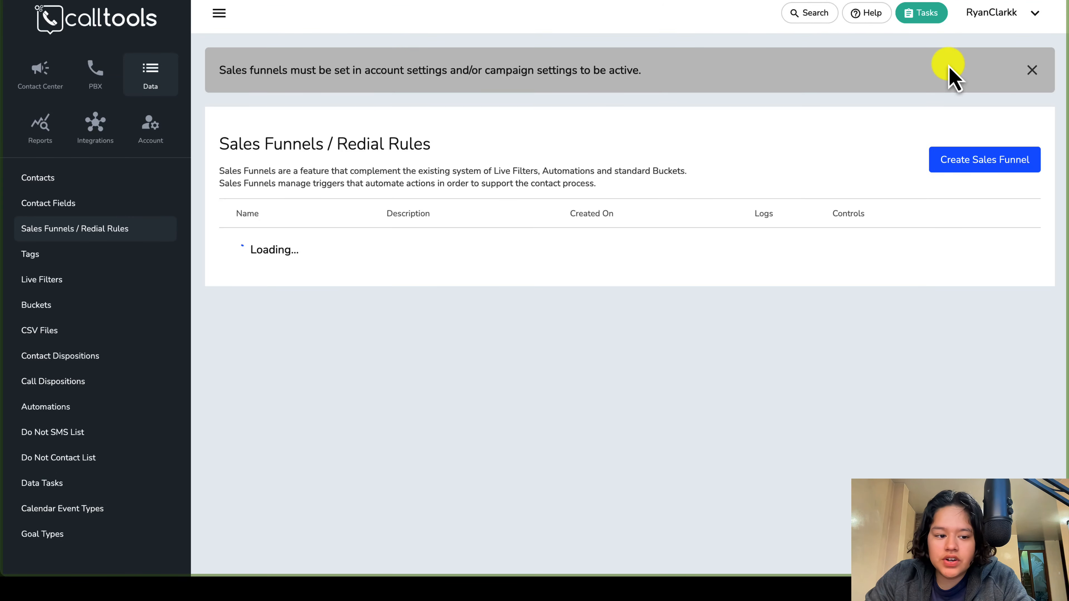
Open the settings of Campaign 1 and choose Main Account Sales Funnel as its sales funnel and redial rules.
left_click(37, 78)
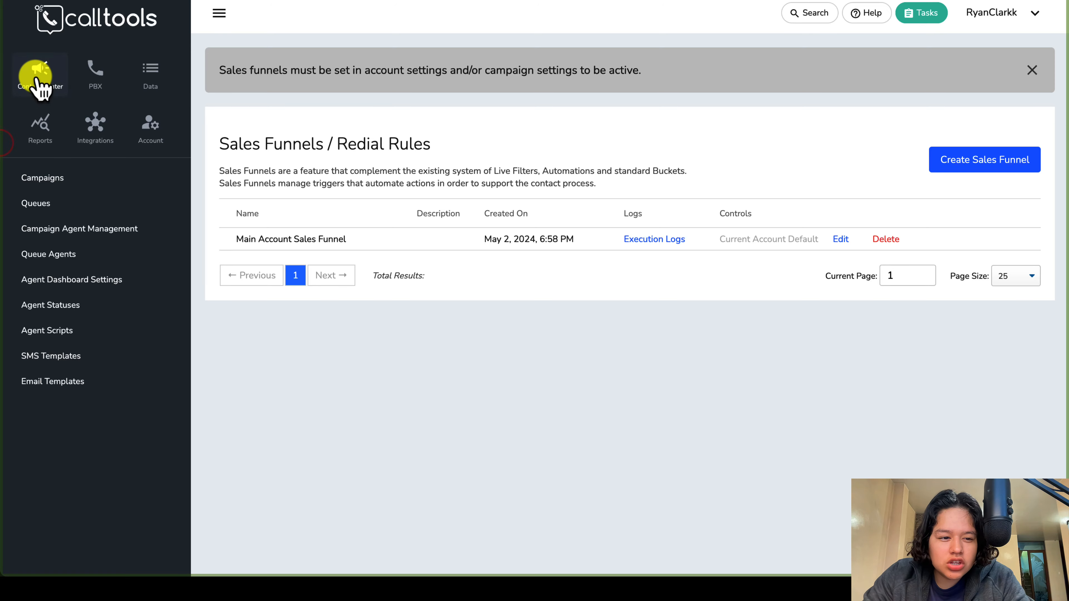
left_click(54, 171)
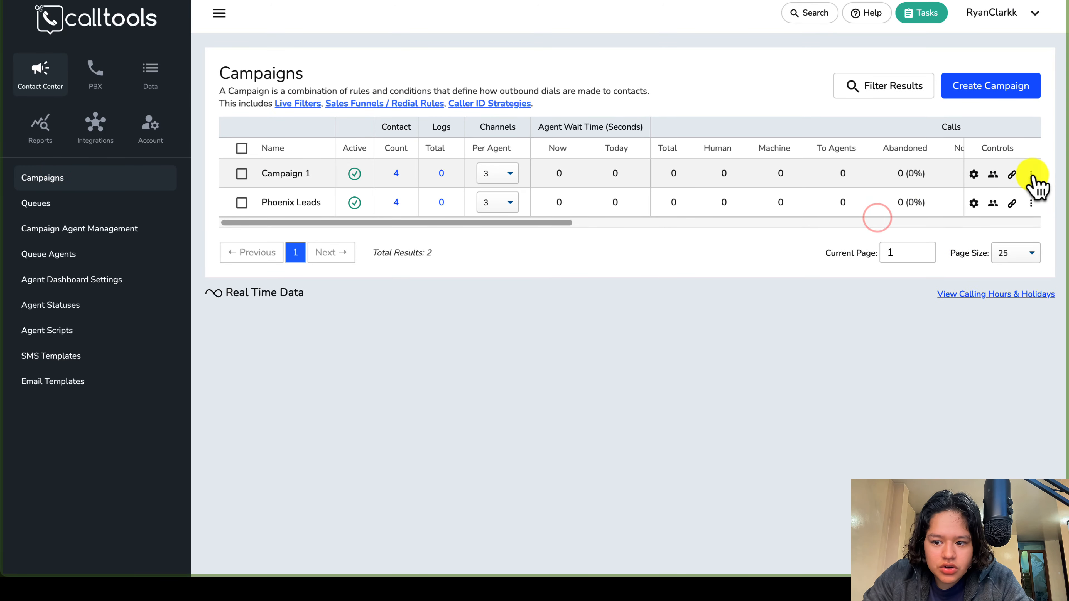
left_click(1031, 174)
left_click(983, 240)
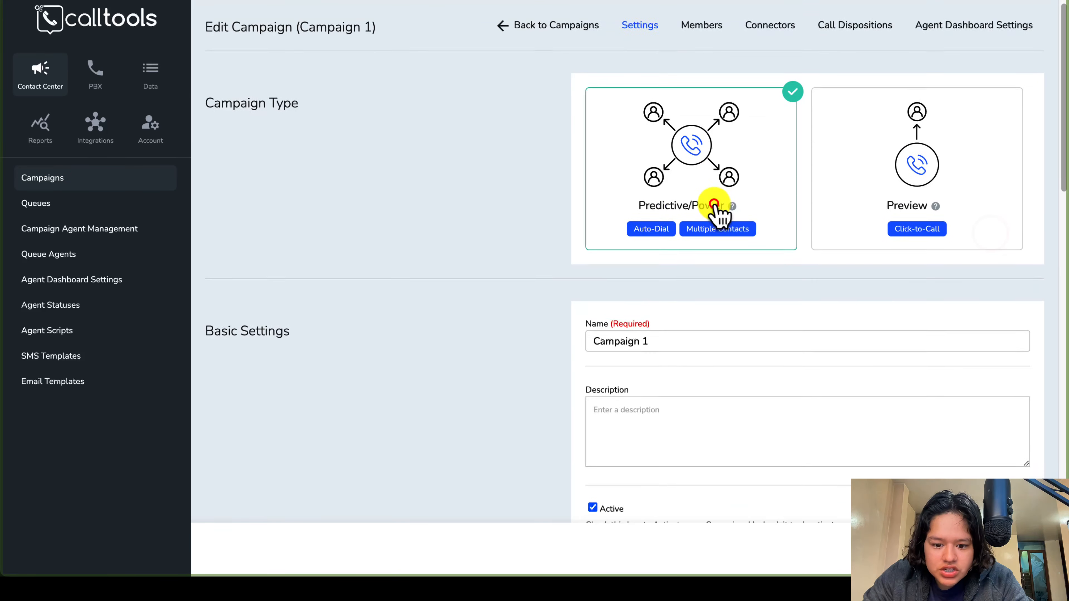
scroll(714, 204, "down", 8)
scroll(715, 215, "down", 1)
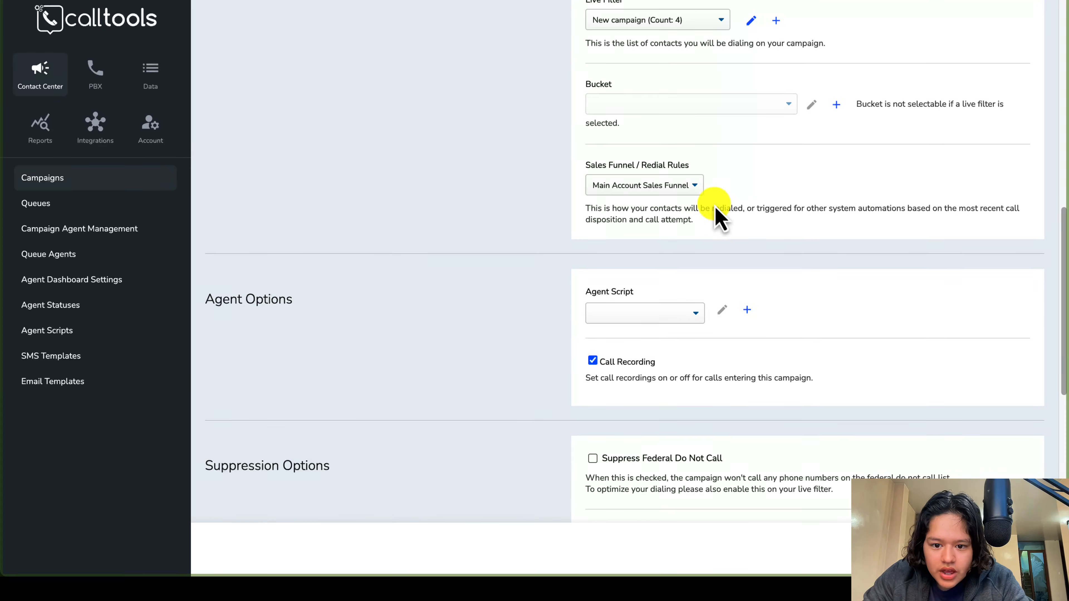
left_click(606, 187)
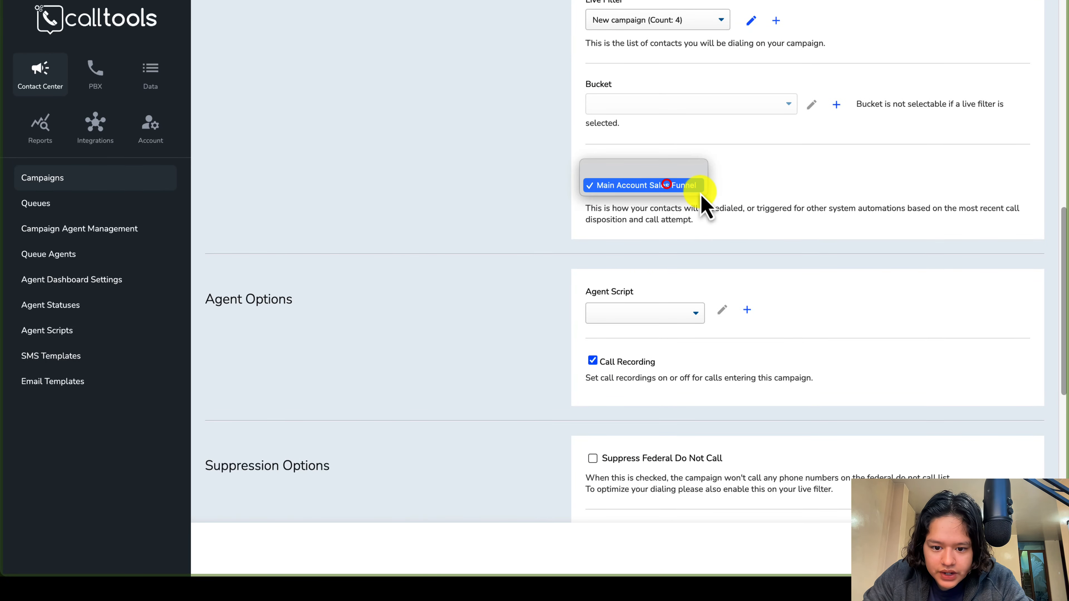
left_click(707, 207)
Review Campaign 1's suppression, calling and targeting options and the available agent scripts.
scroll(711, 206, "down", 6)
scroll(712, 202, "down", 6)
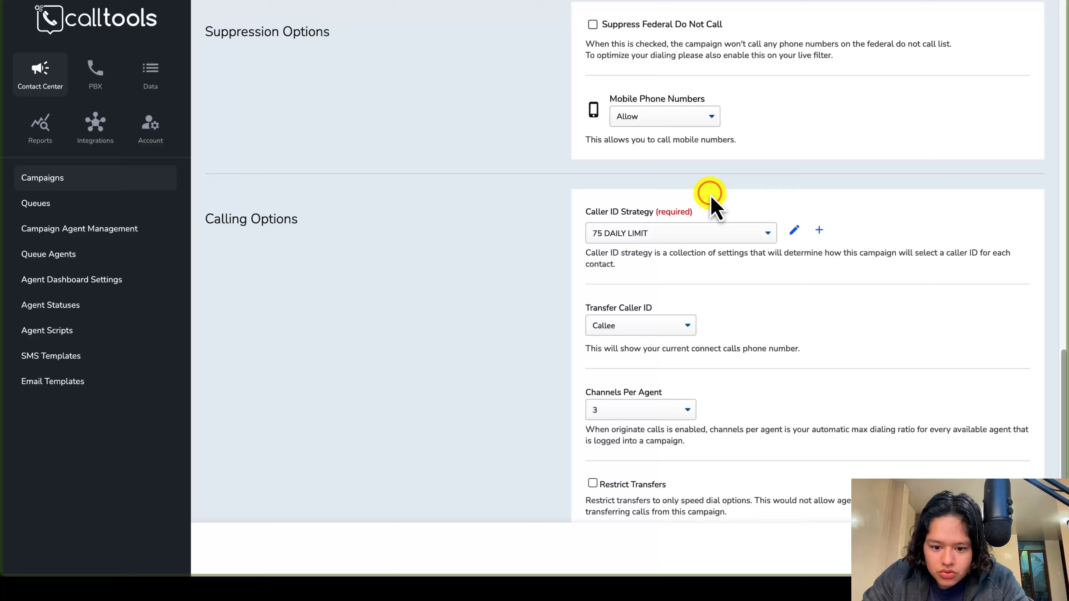
scroll(716, 206, "up", 20)
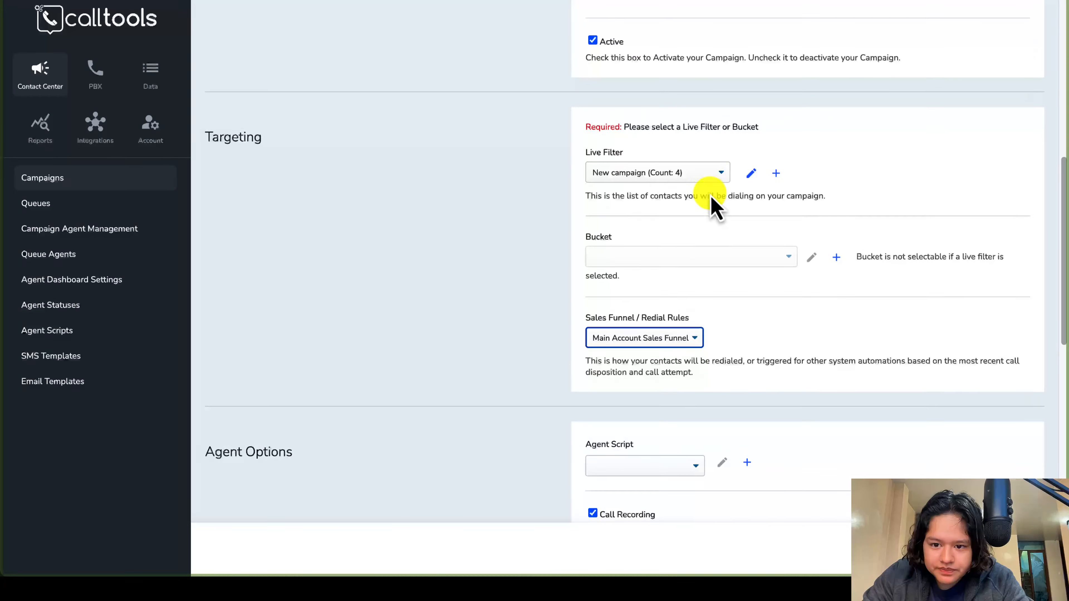
scroll(716, 206, "down", 1)
scroll(713, 207, "down", 4)
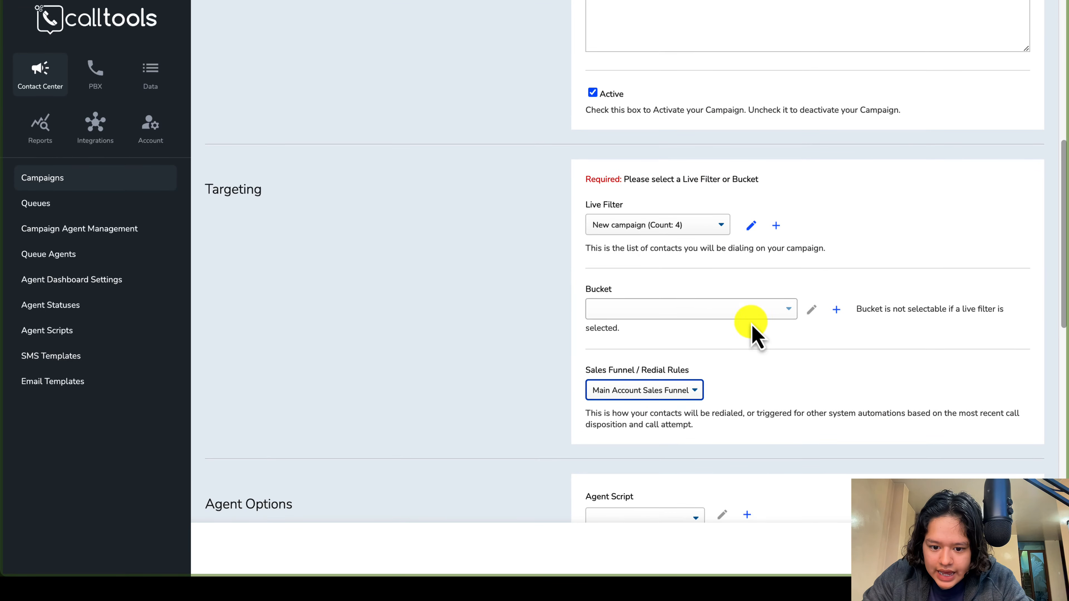
scroll(691, 459, "down", 1)
left_click(695, 490)
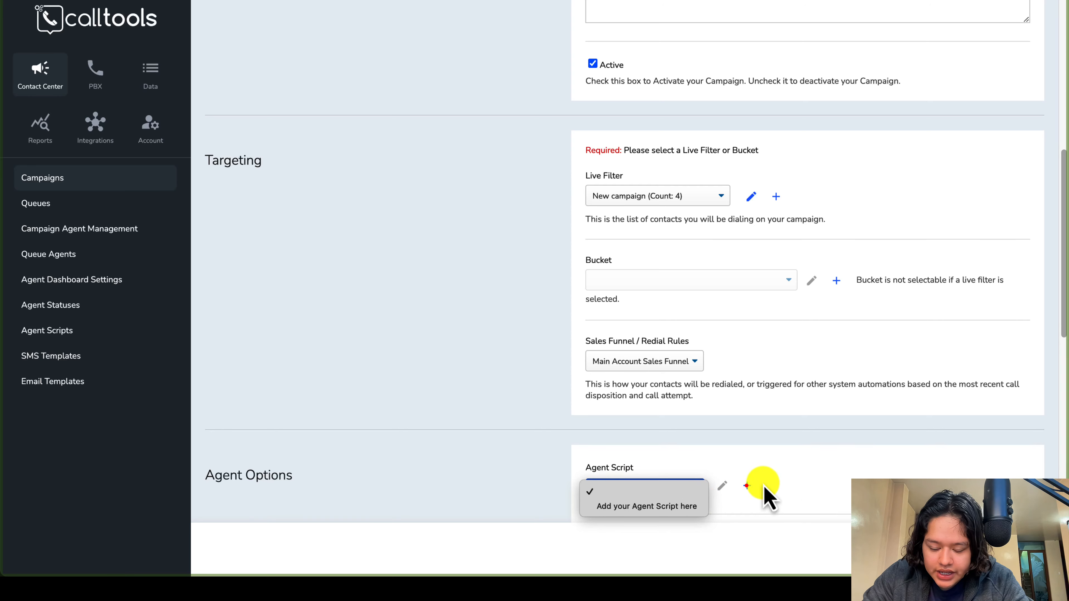
left_click(746, 486)
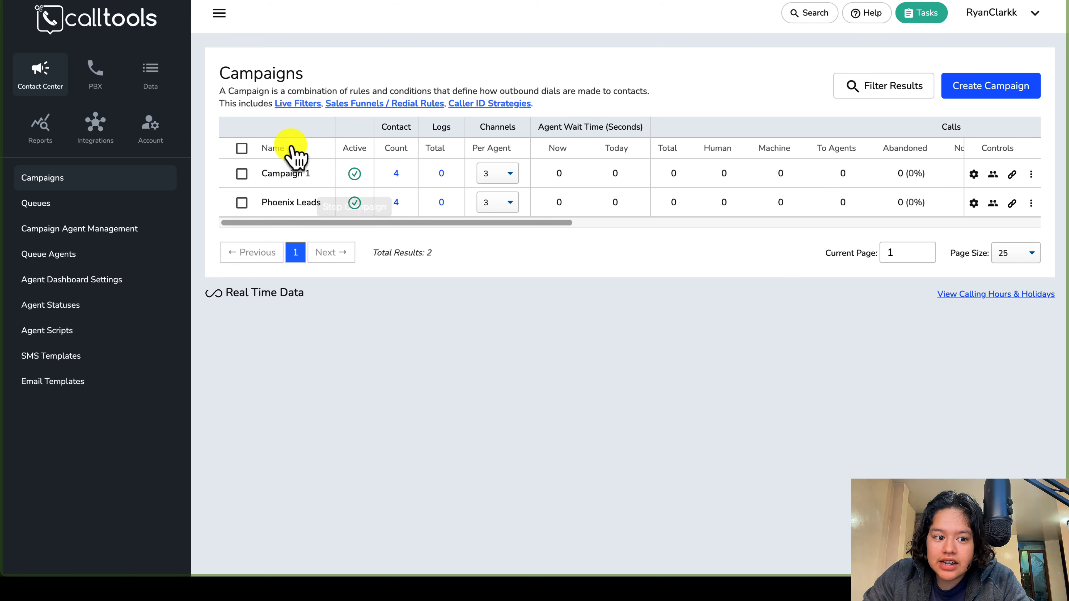
Open the contacts list and look at the contact creation form and the CSV contact upload dialog, closing each.
left_click(155, 86)
left_click(111, 171)
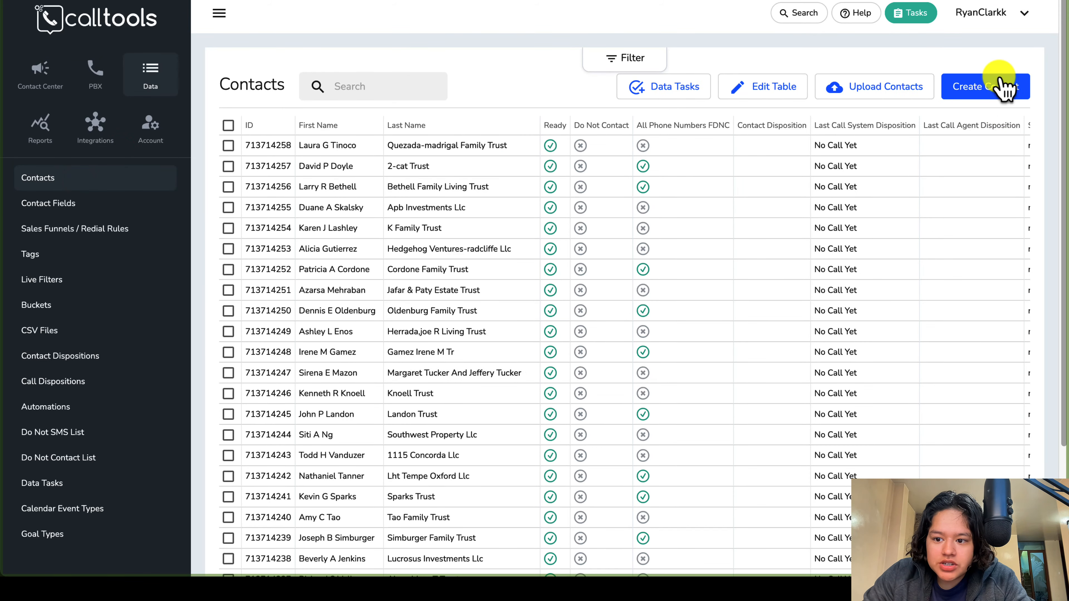
left_click(1010, 91)
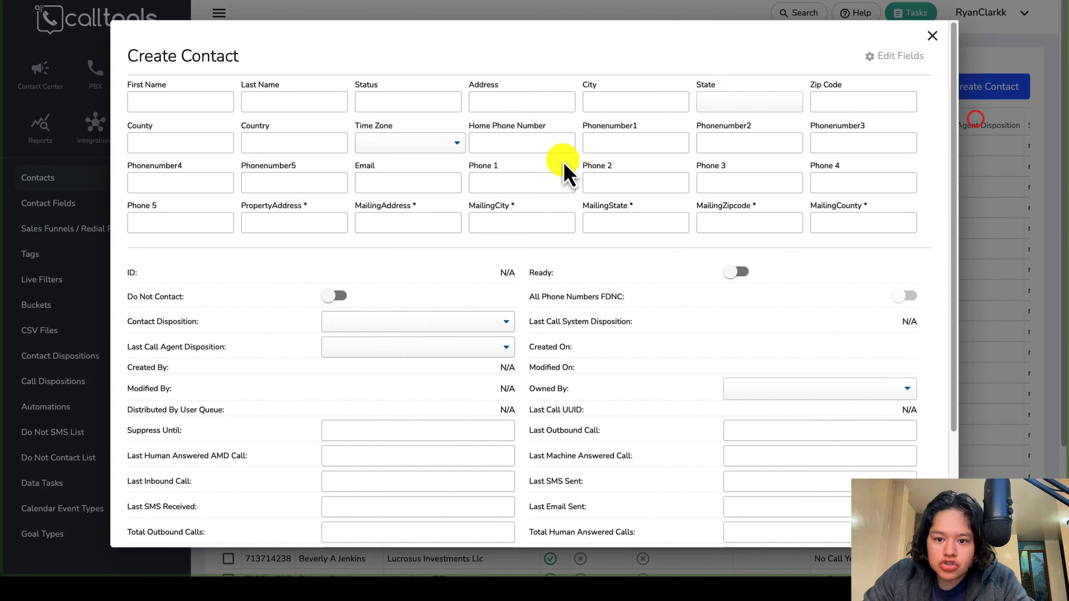
left_click(934, 37)
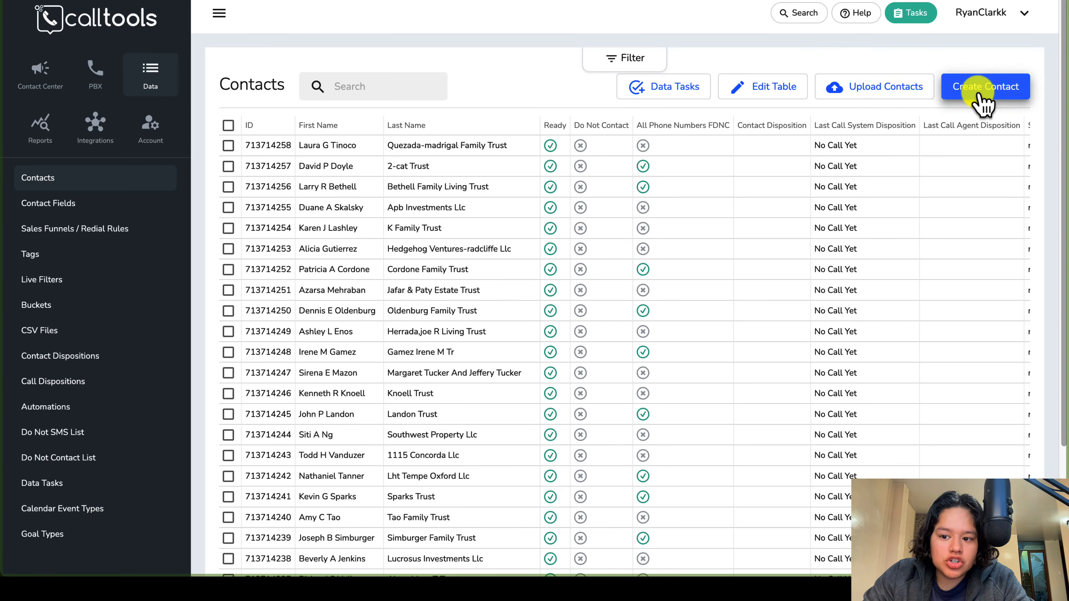
left_click(896, 94)
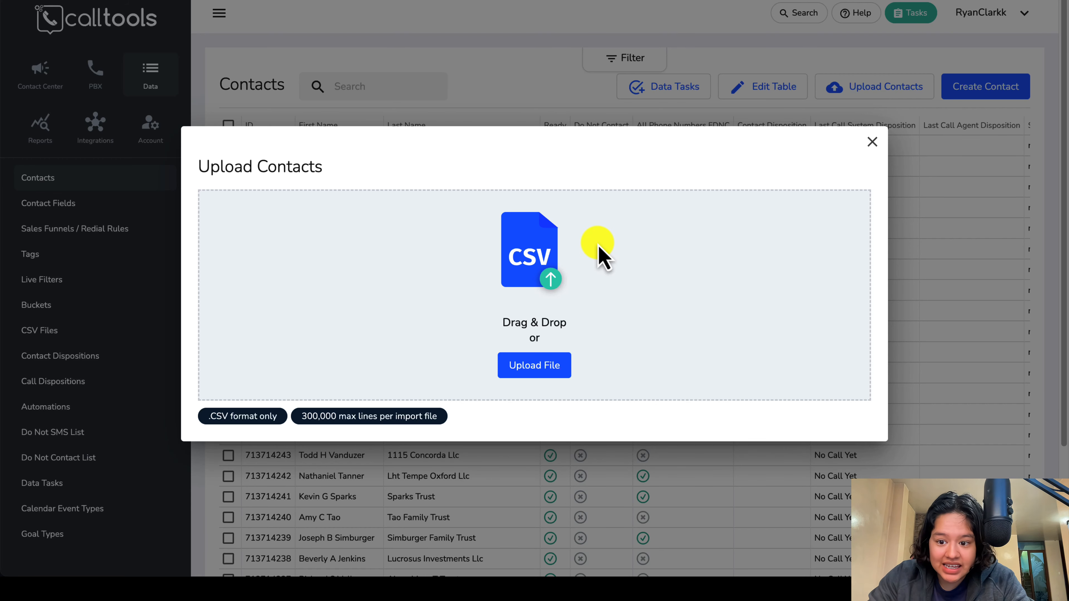
left_click(875, 144)
Reopen the settings of Campaign 1 and open its New campaign live filter for editing.
left_click(55, 76)
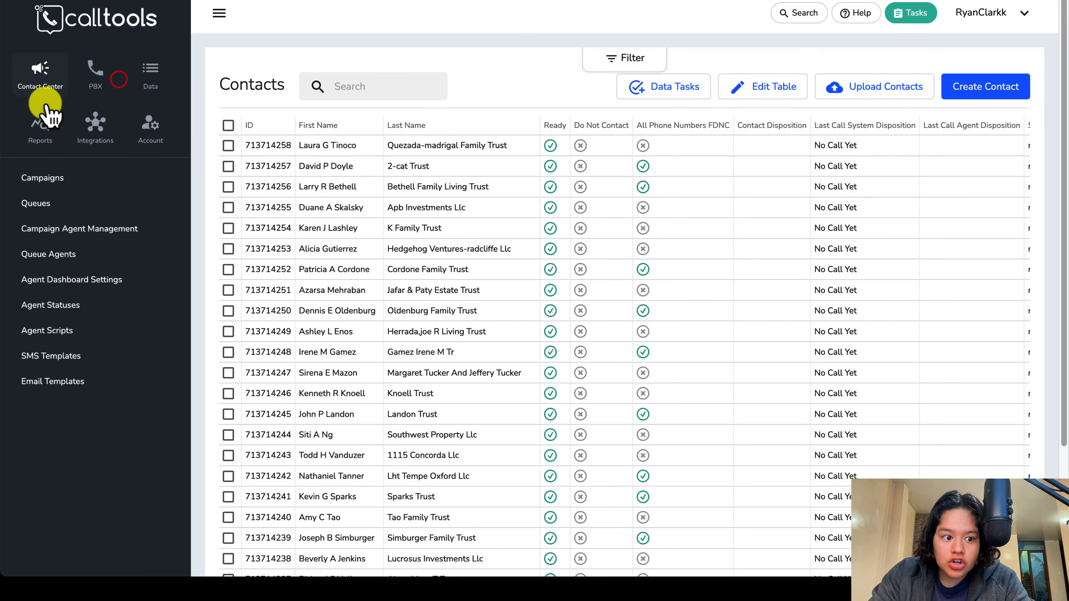
left_click(50, 180)
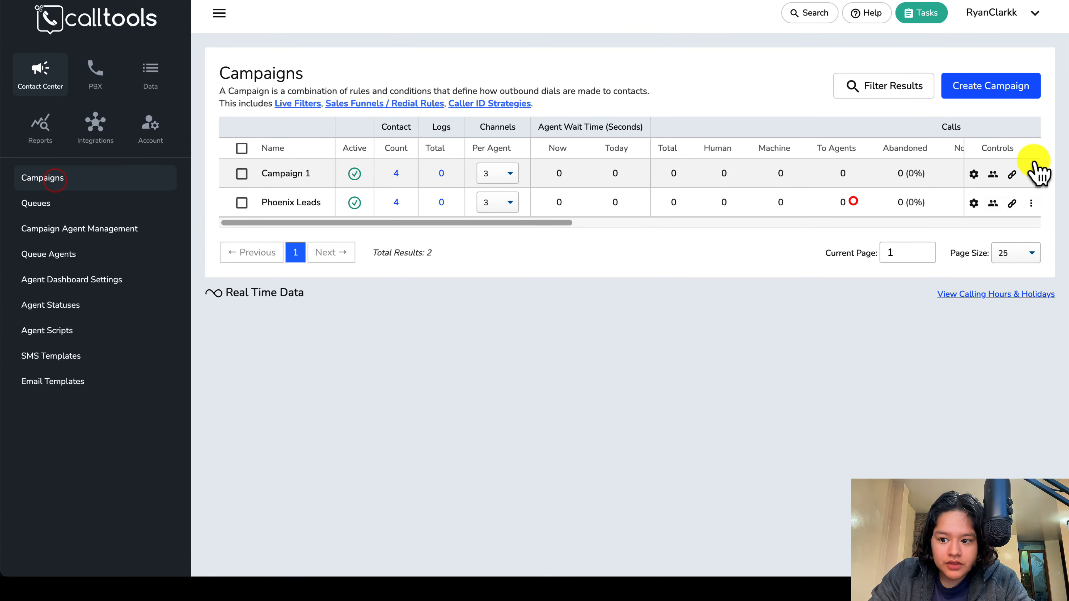
left_click(1031, 174)
left_click(953, 238)
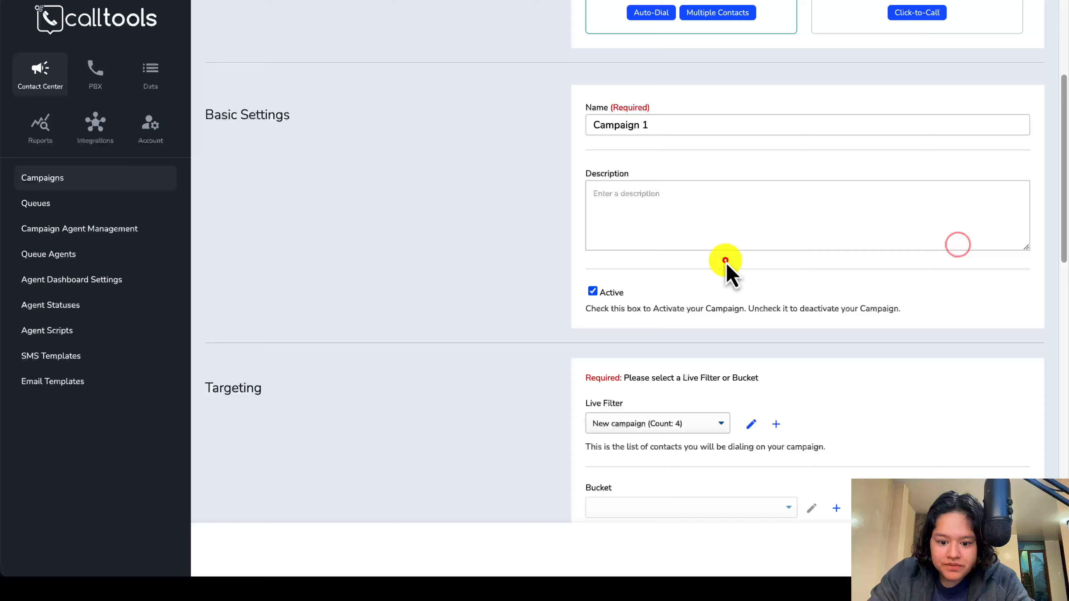
scroll(728, 272, "down", 3)
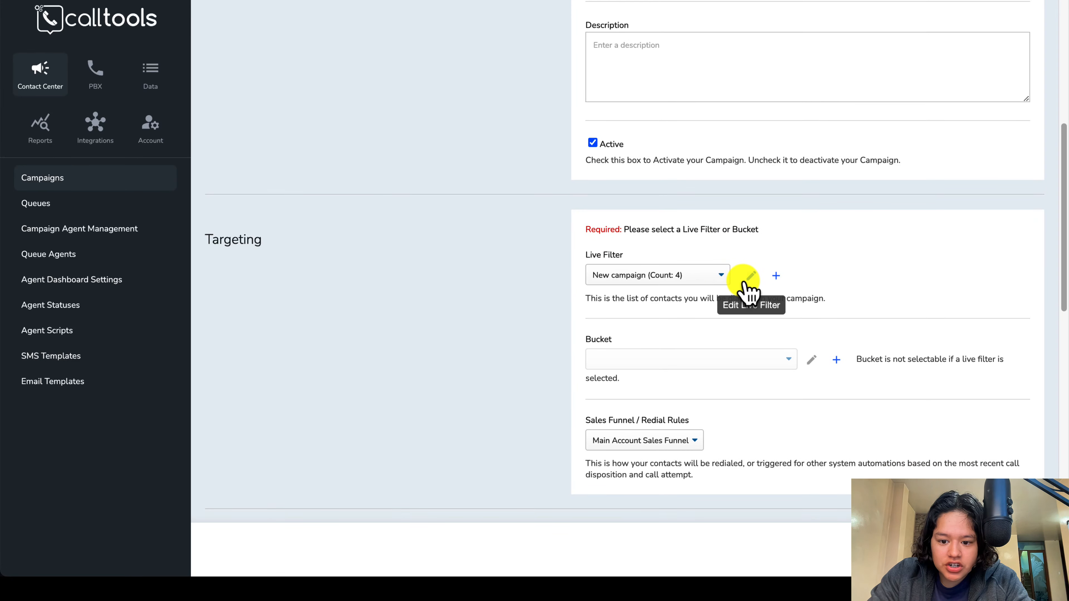
left_click(749, 280)
Review the live filter's options, target tags and excluded call dispositions, and save the filter.
scroll(744, 286, "down", 10)
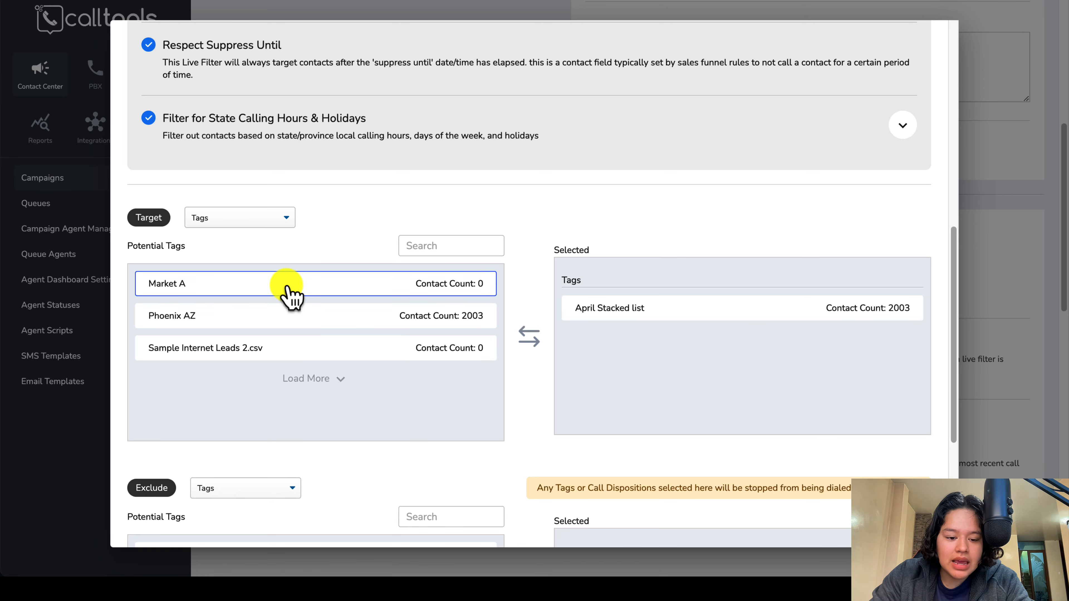
scroll(771, 318, "up", 10)
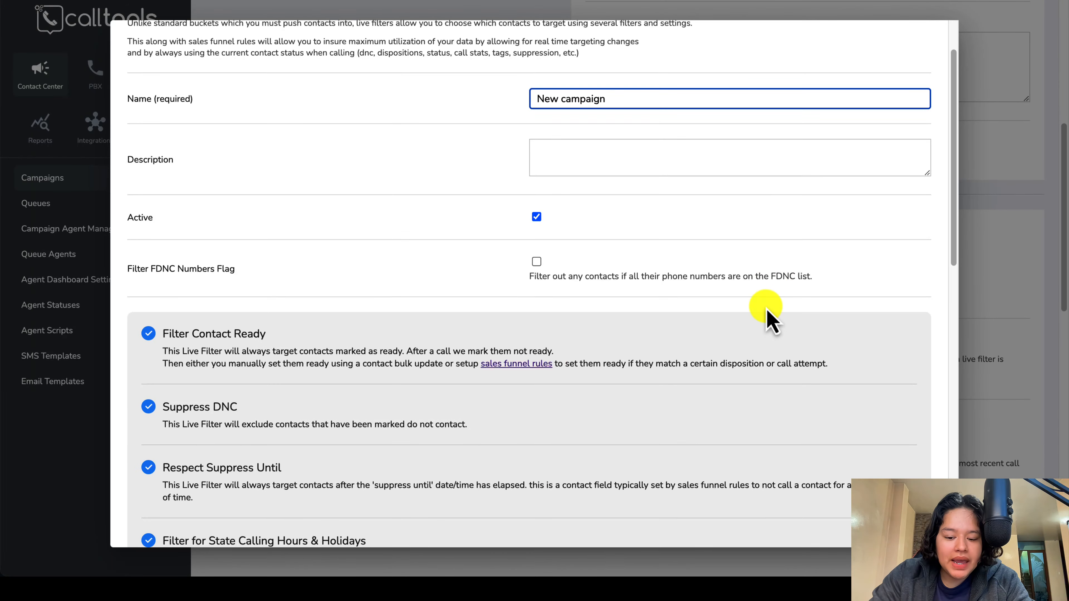
scroll(645, 472, "down", 8)
scroll(739, 446, "down", 8)
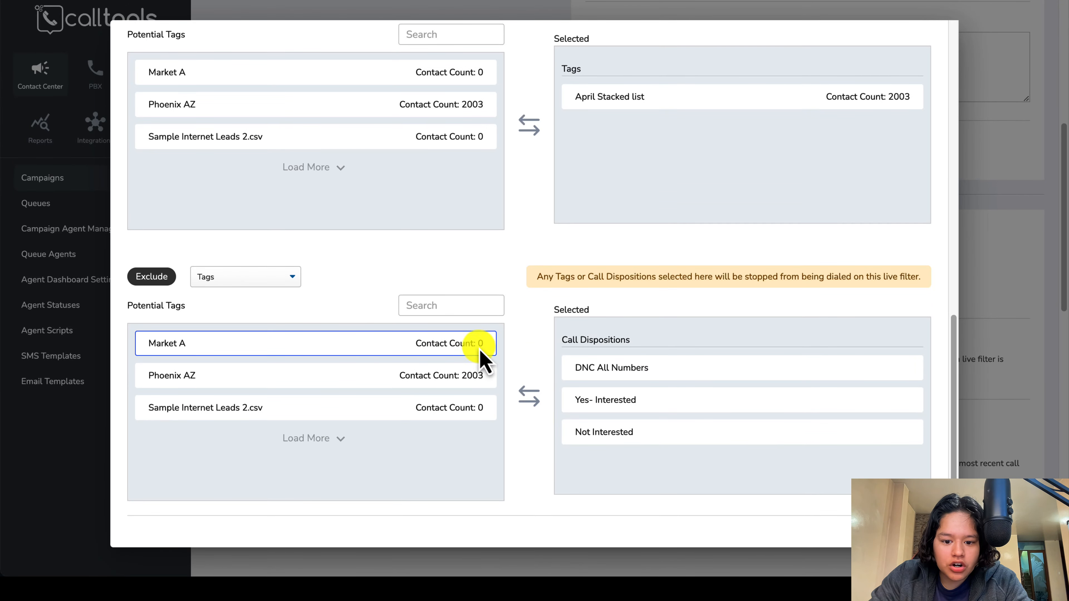
scroll(649, 398, "down", 1)
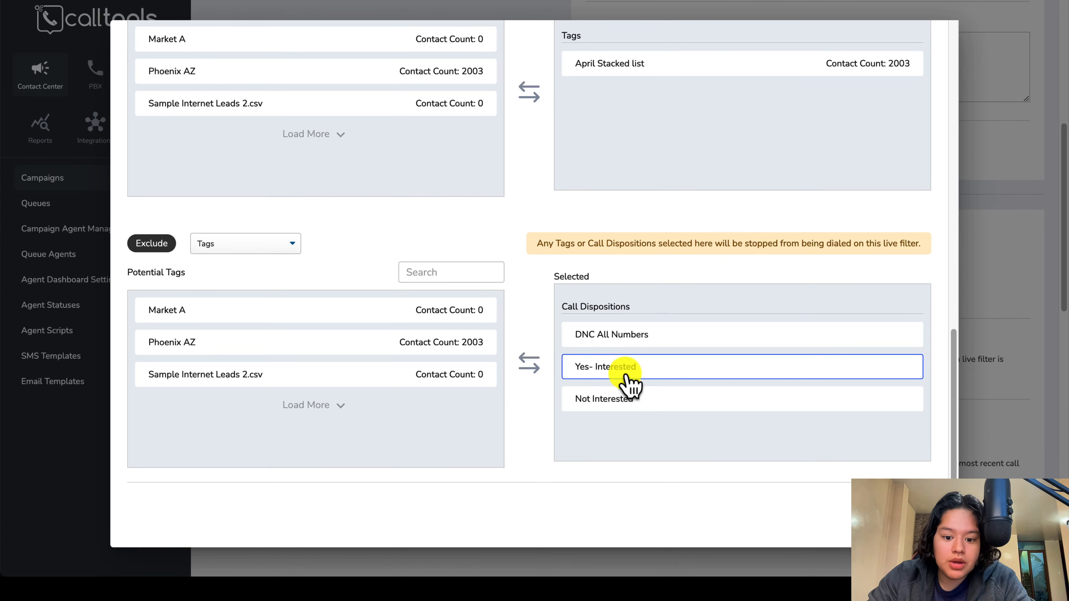
left_click(904, 511)
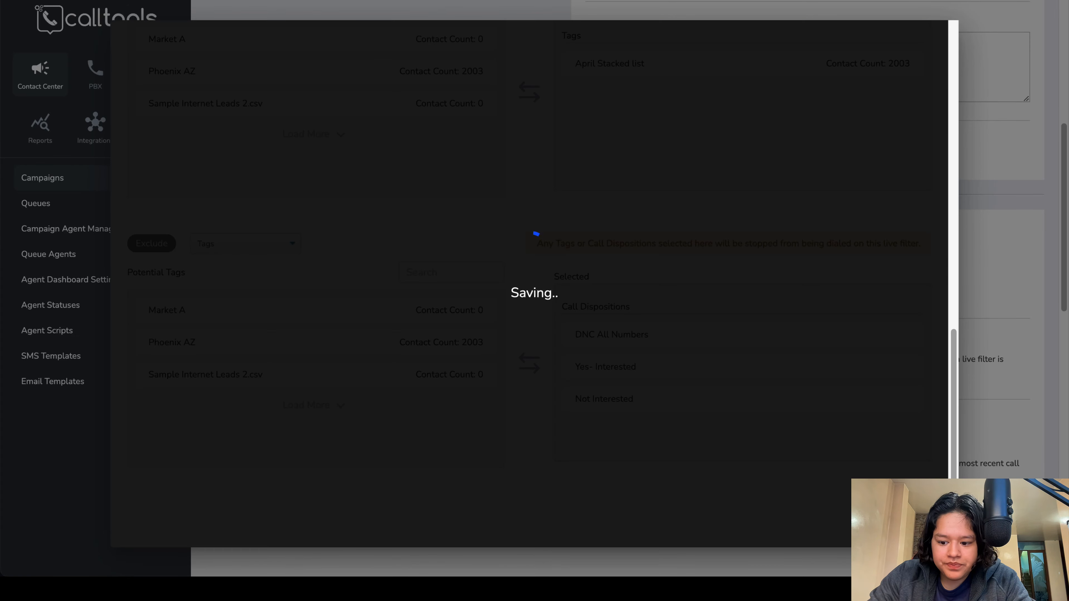
Check Campaign 1's remaining settings, members, connectors and call dispositions, and return to the campaigns list.
scroll(945, 463, "down", 12)
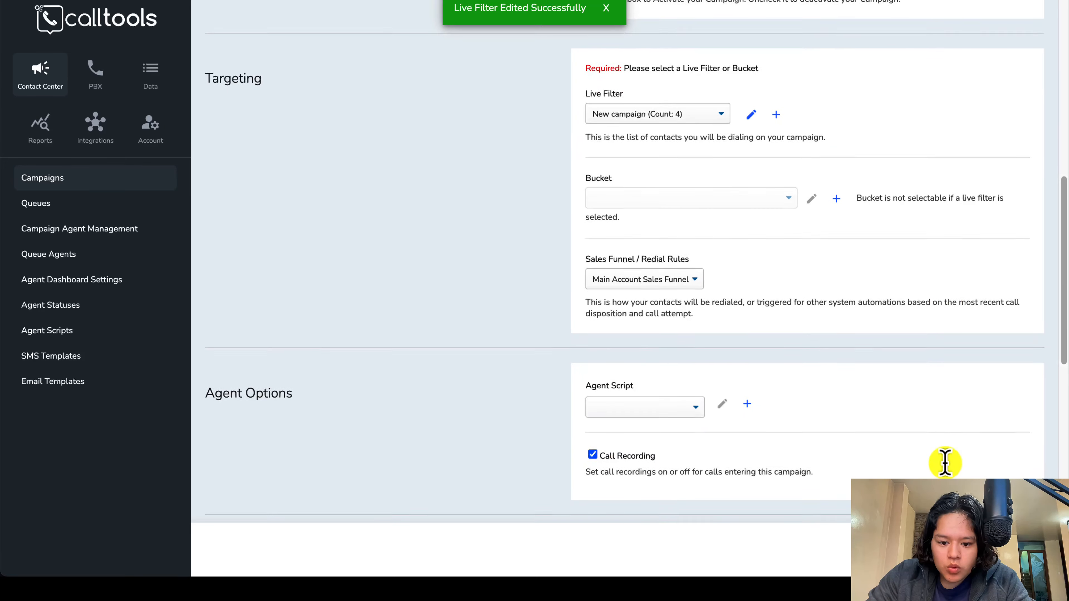
scroll(945, 463, "down", 5)
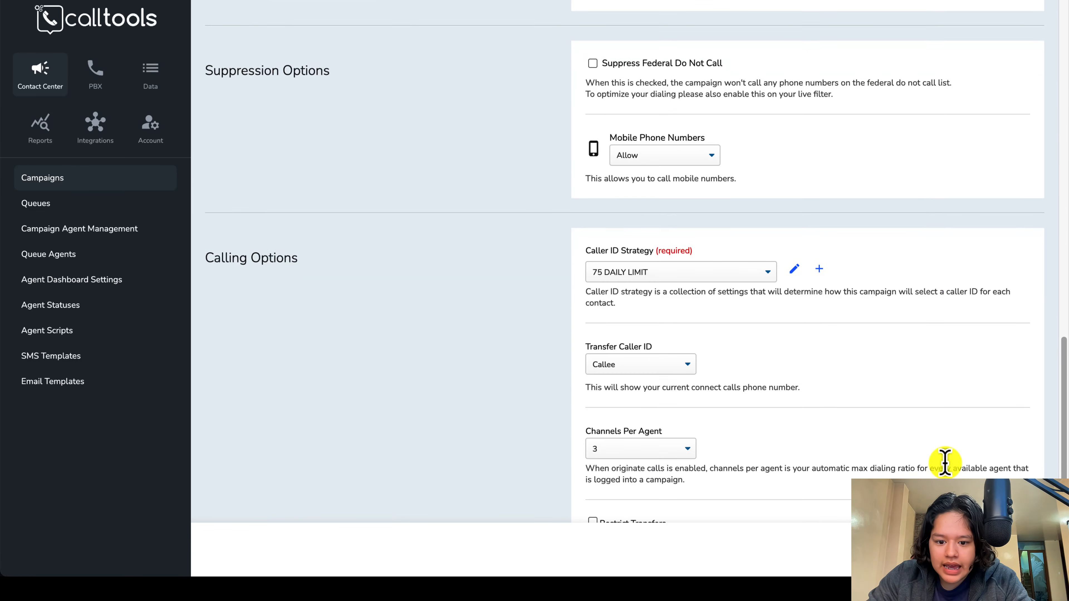
scroll(934, 446, "up", 20)
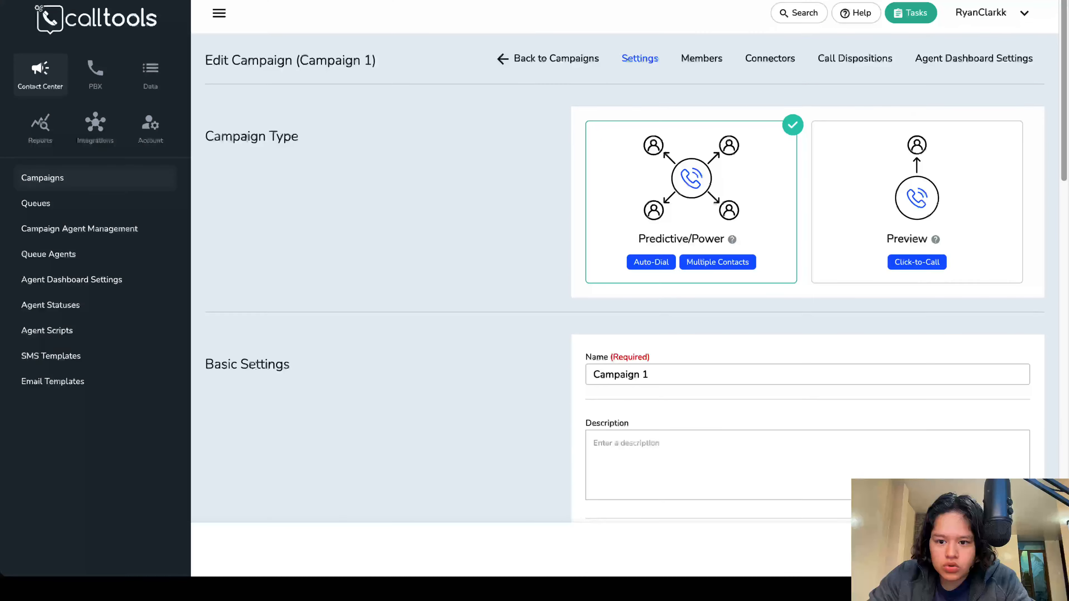
left_click(692, 61)
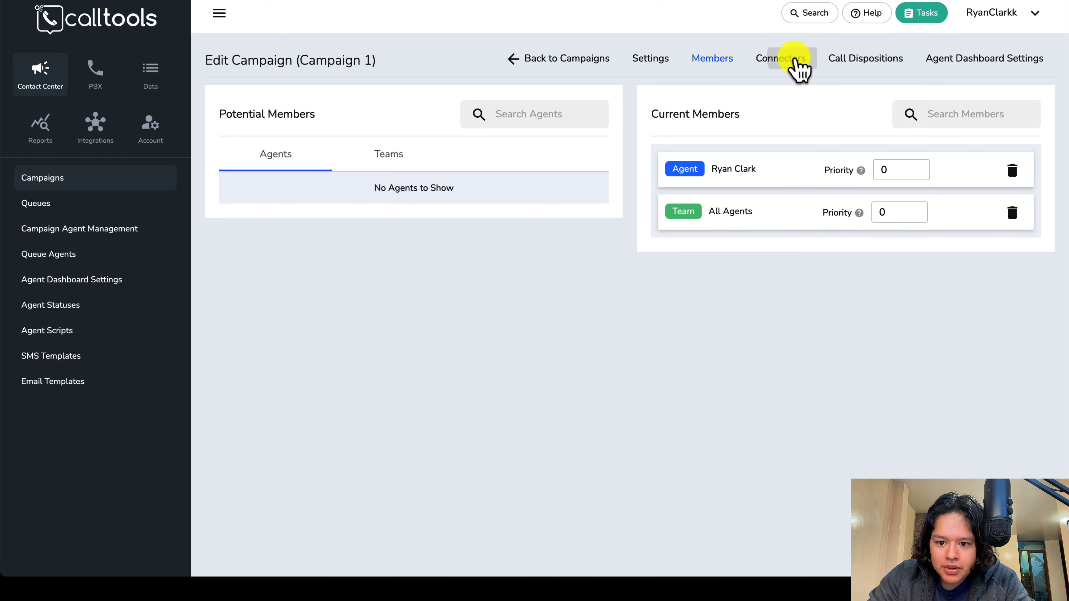
left_click(796, 60)
left_click(858, 61)
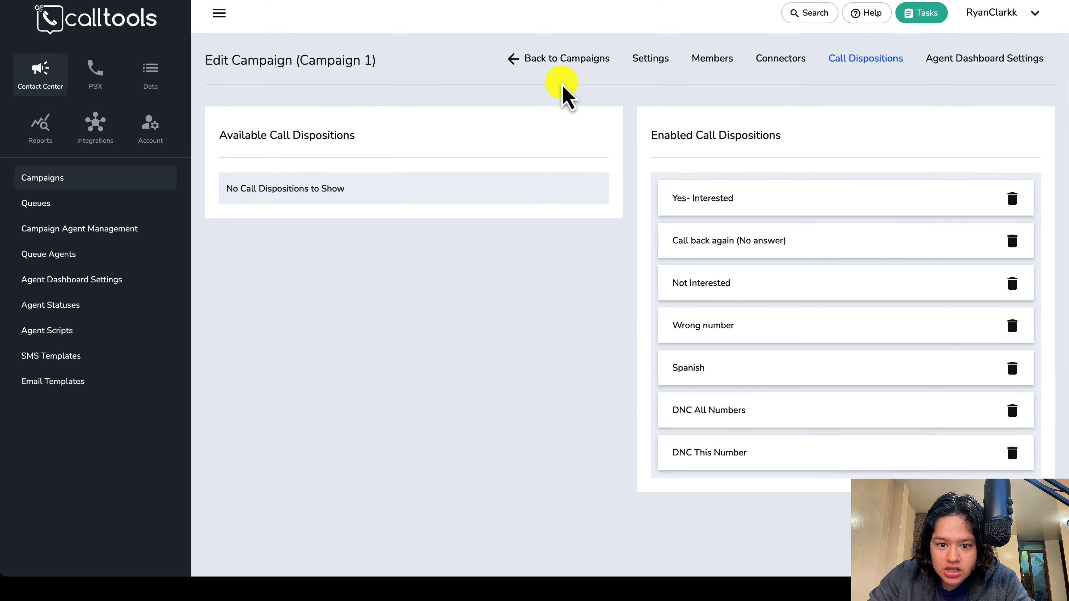
left_click(572, 68)
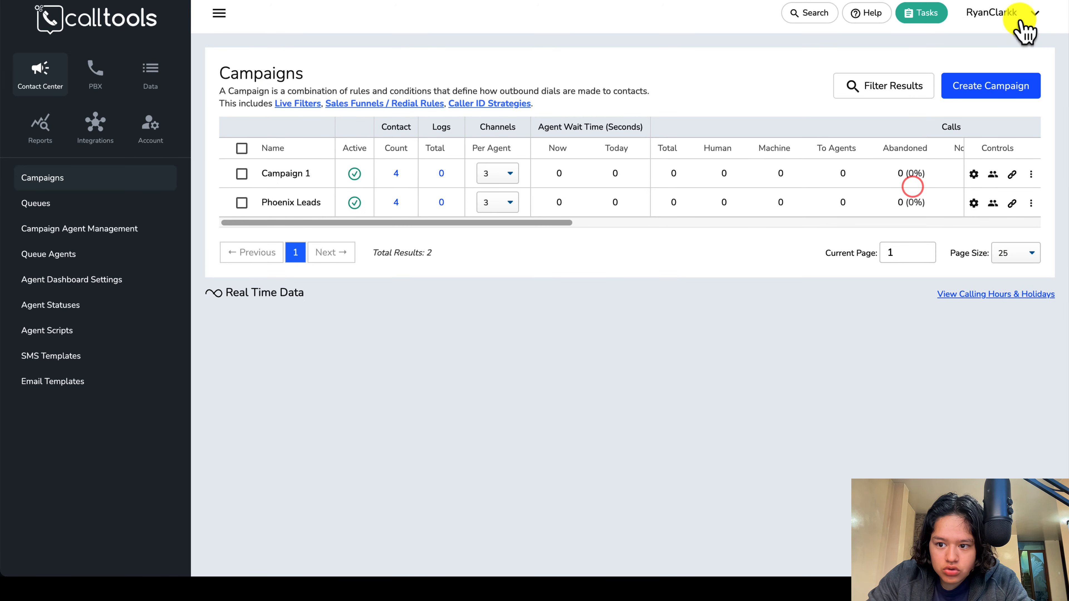
Switch to the agent dashboard, join Campaign 1 from the list of campaigns and queues, and dismiss the login notification.
left_click(1029, 17)
left_click(998, 81)
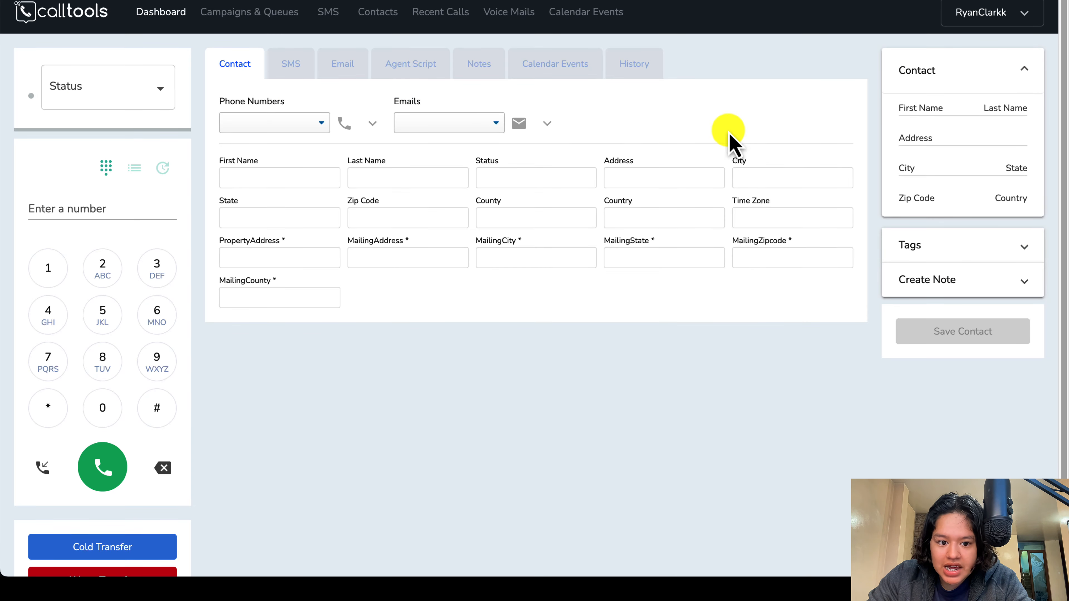
left_click(275, 21)
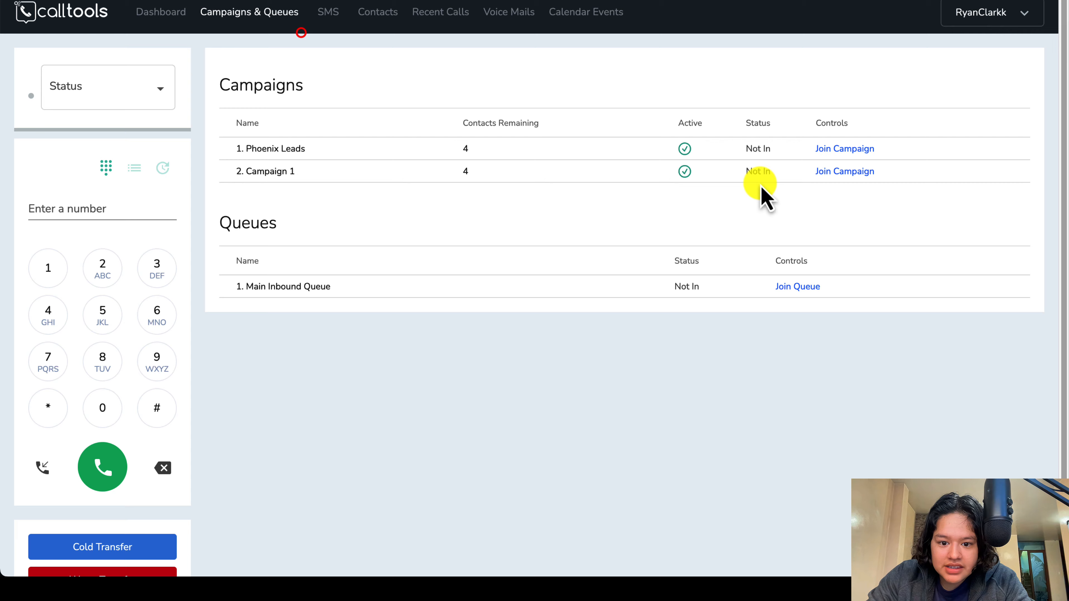
left_click(843, 173)
left_click(349, 90)
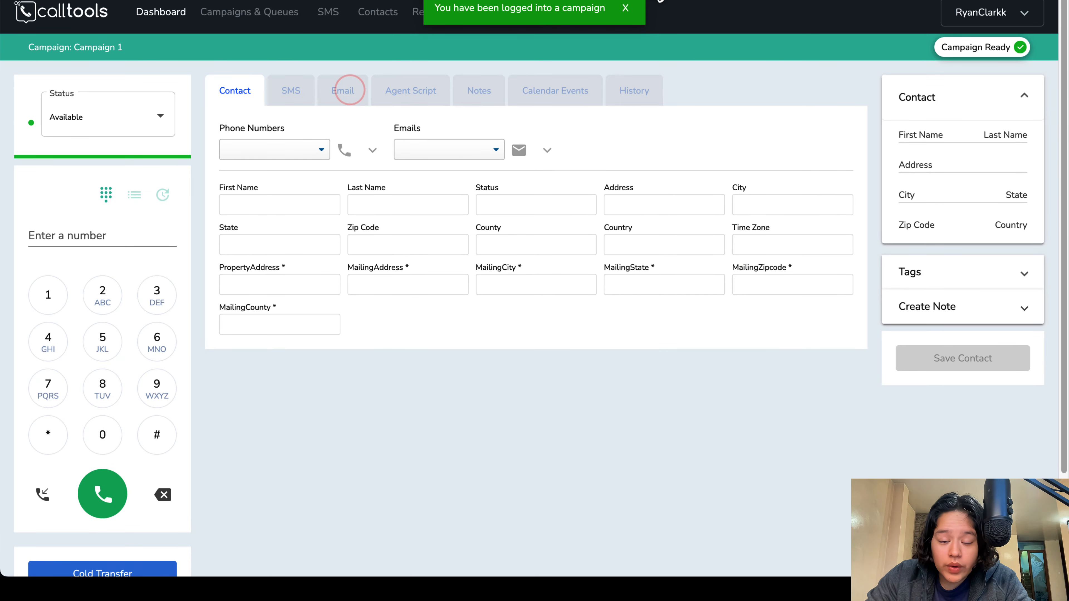
left_click(626, 9)
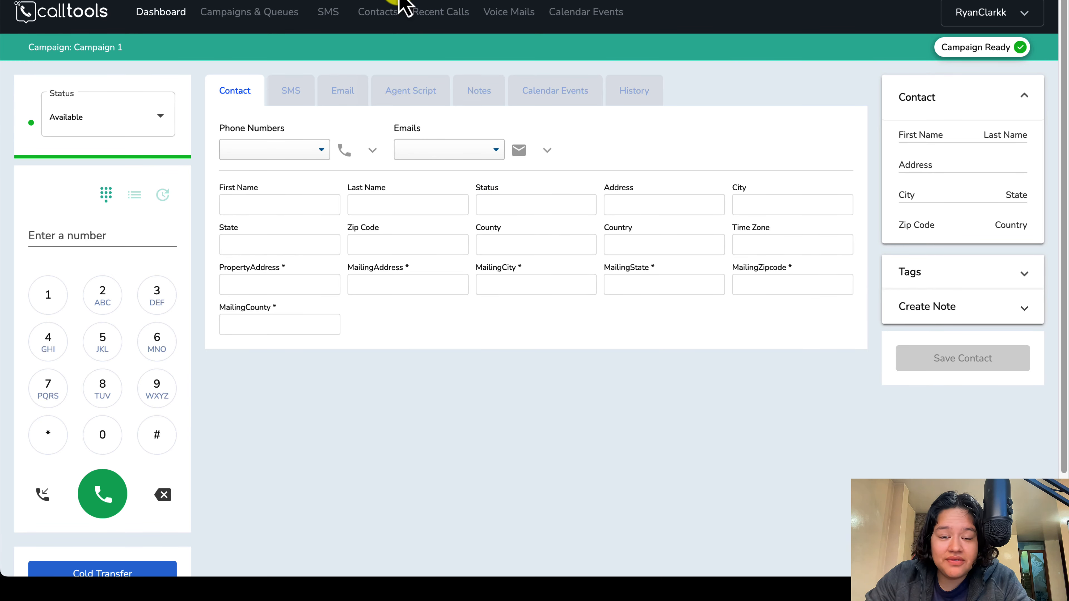
Return to the agent's list of campaigns and queues and exit Campaign 1.
left_click(281, 21)
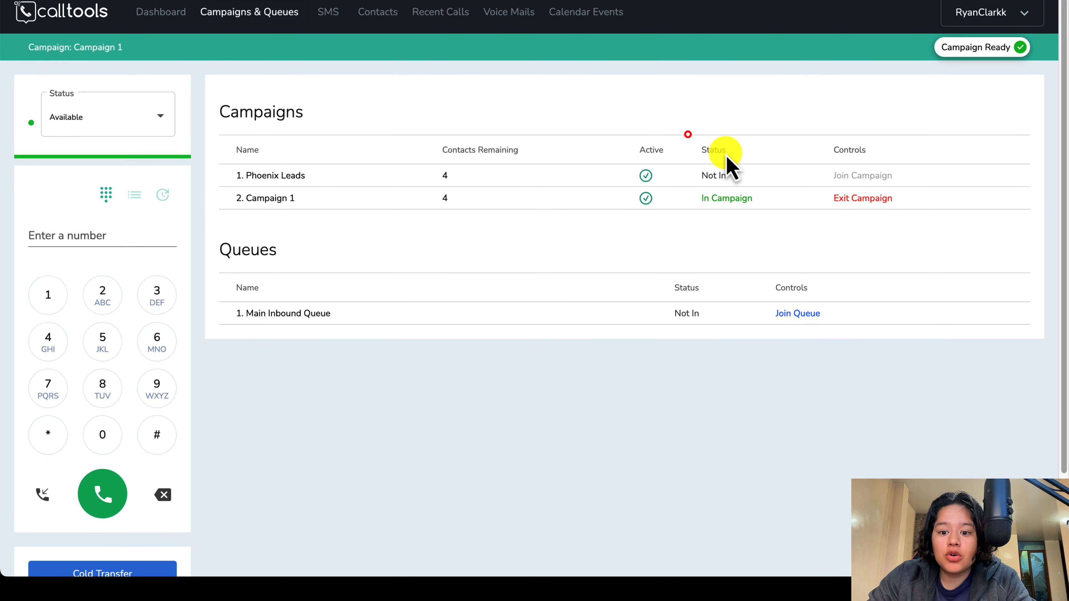
left_click(867, 199)
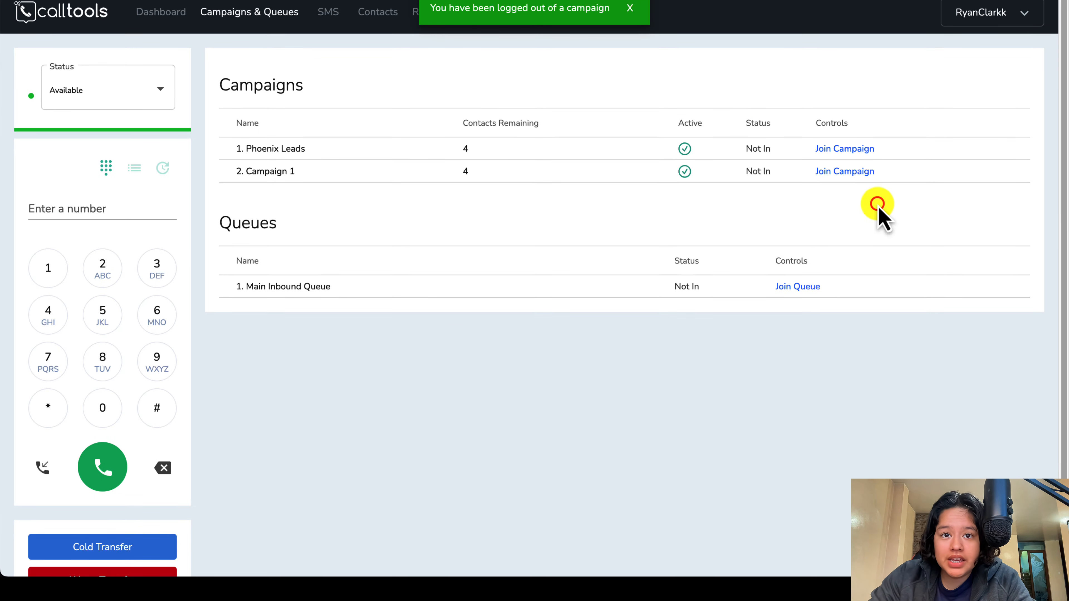